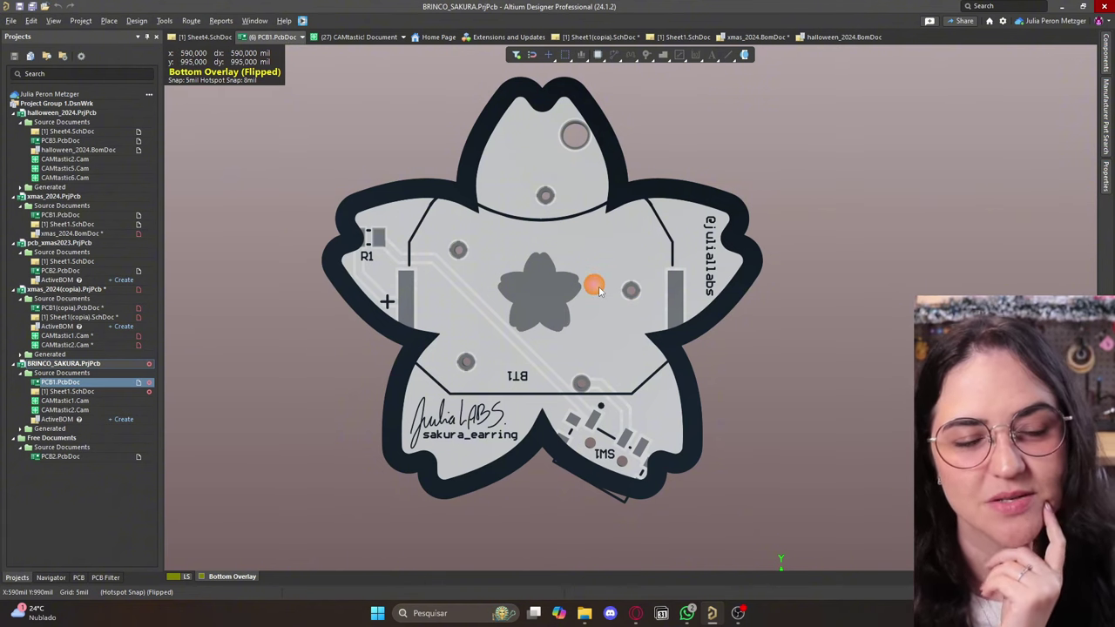
{"action": "scroll", "coordinate": [634, 383], "scroll_direction": "up", "scroll_amount": 1, "text": "ctrl"}
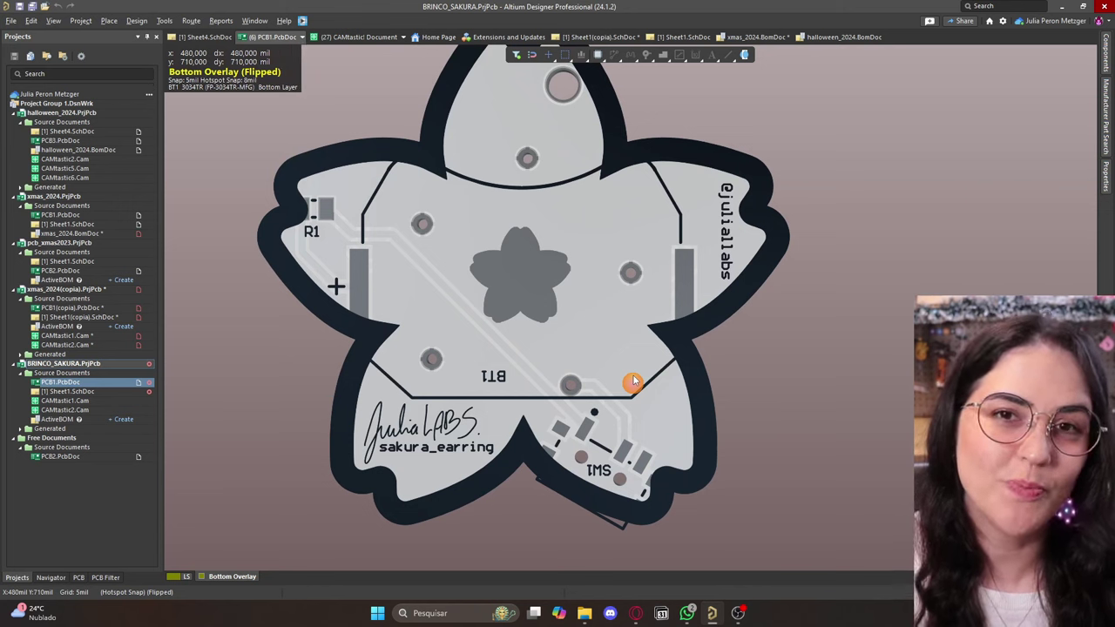
{"action": "scroll", "coordinate": [634, 383], "scroll_direction": "down", "scroll_amount": 3, "text": "ctrl"}
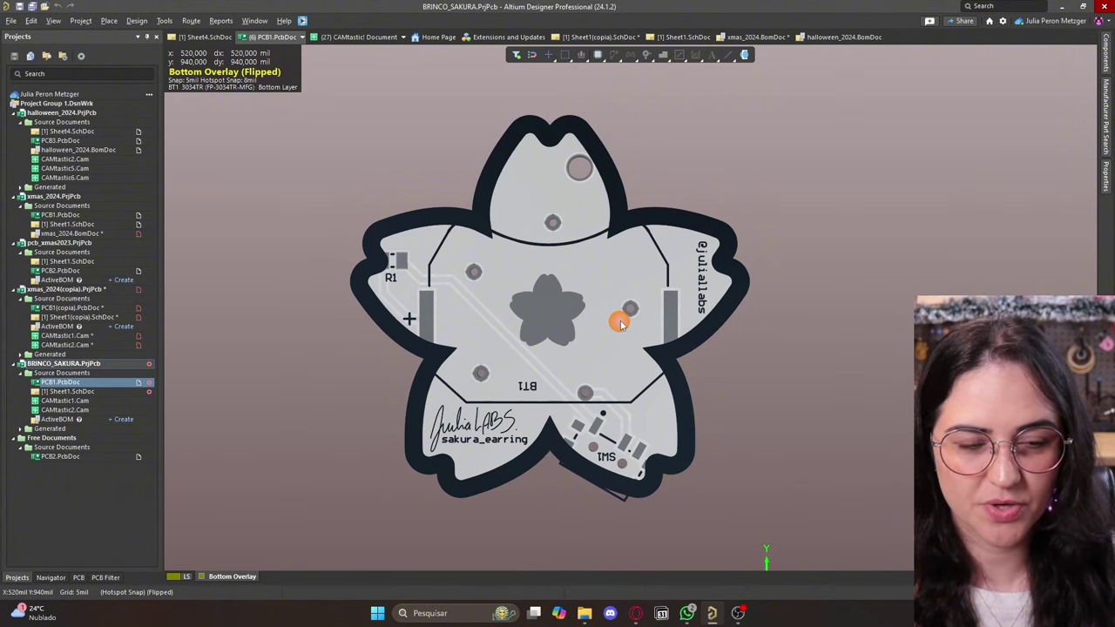
Switch to the Canva design and delete the signature and the "BY" text from page 1.
{"action": "left_click", "coordinate": [638, 620]}
{"action": "scroll", "coordinate": [608, 277], "scroll_direction": "up", "scroll_amount": 1}
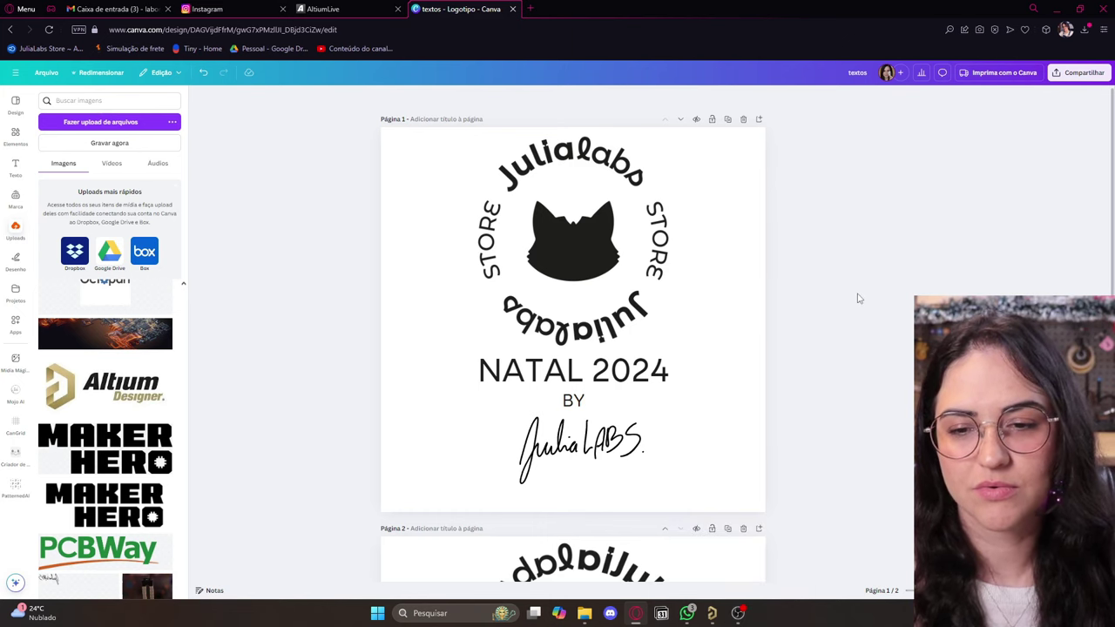
{"action": "left_click", "coordinate": [639, 385]}
{"action": "left_click", "coordinate": [620, 440]}
{"action": "key", "text": "Delete"}
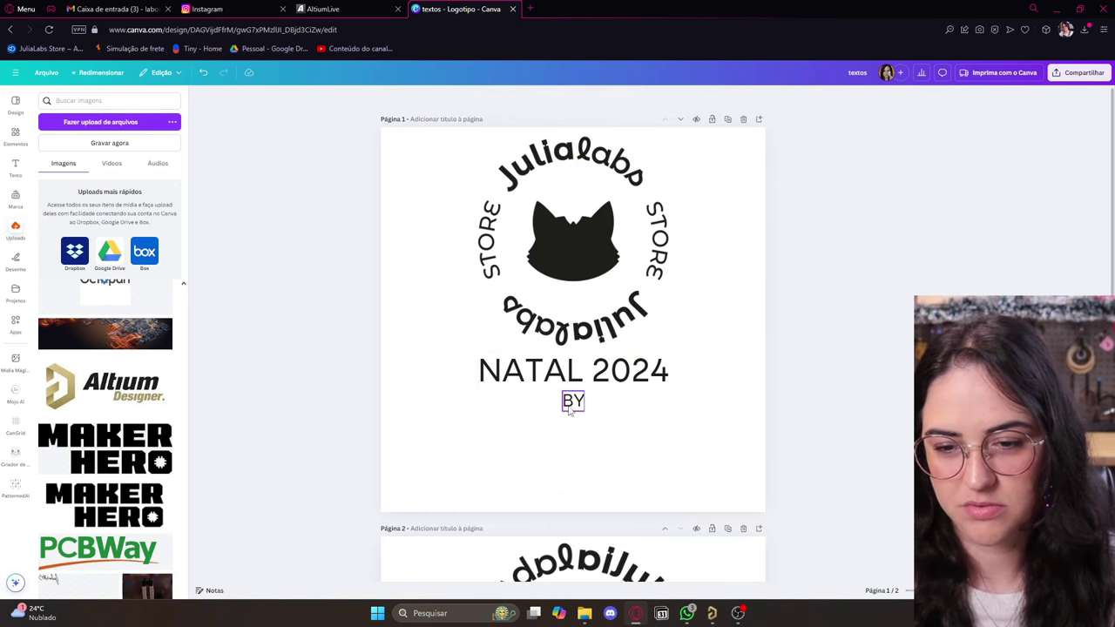
{"action": "left_click", "coordinate": [573, 404]}
{"action": "key", "text": "Delete"}
Move the circular cat logo and the "NATAL 2024" text lower on page 1.
{"action": "mouse_move", "coordinate": [617, 277]}
{"action": "left_mouse_down"}
{"action": "mouse_move", "coordinate": [619, 337]}
{"action": "mouse_move", "coordinate": [618, 298]}
{"action": "left_mouse_up"}
{"action": "left_click", "coordinate": [648, 389]}
{"action": "left_click_drag", "start_coordinate": [648, 388], "coordinate": [648, 421]}
Replace the "NATAL 2024" text under the logo with "SAKURA".
{"action": "double_click", "coordinate": [645, 404]}
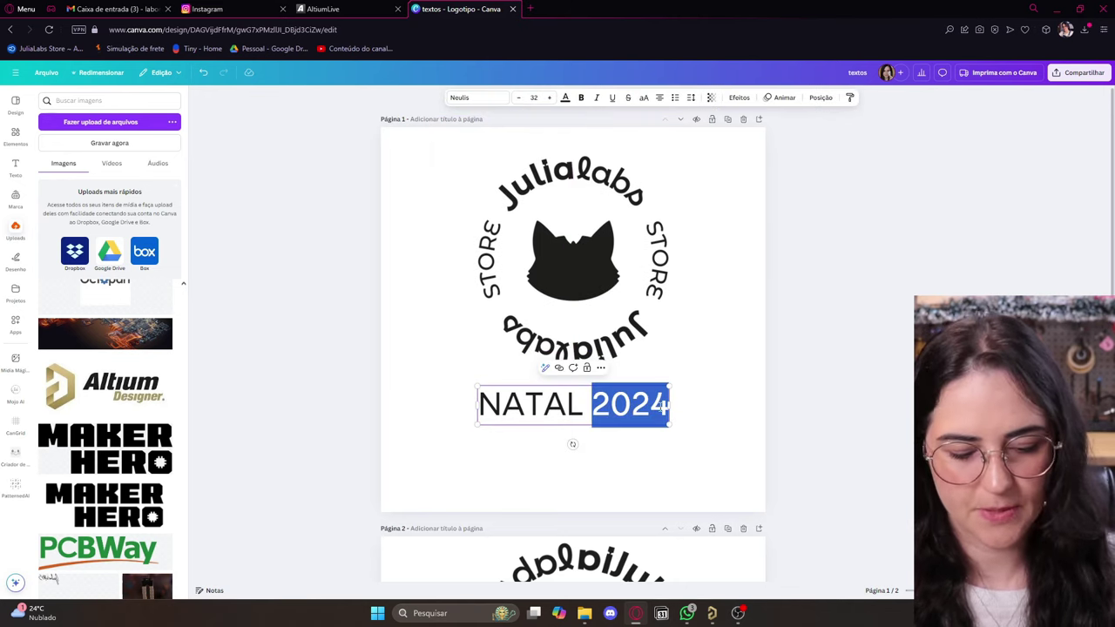
{"action": "key", "text": "ctrl+a"}
{"action": "key", "text": "BackSpace"}
{"action": "type", "text": "SKA"}
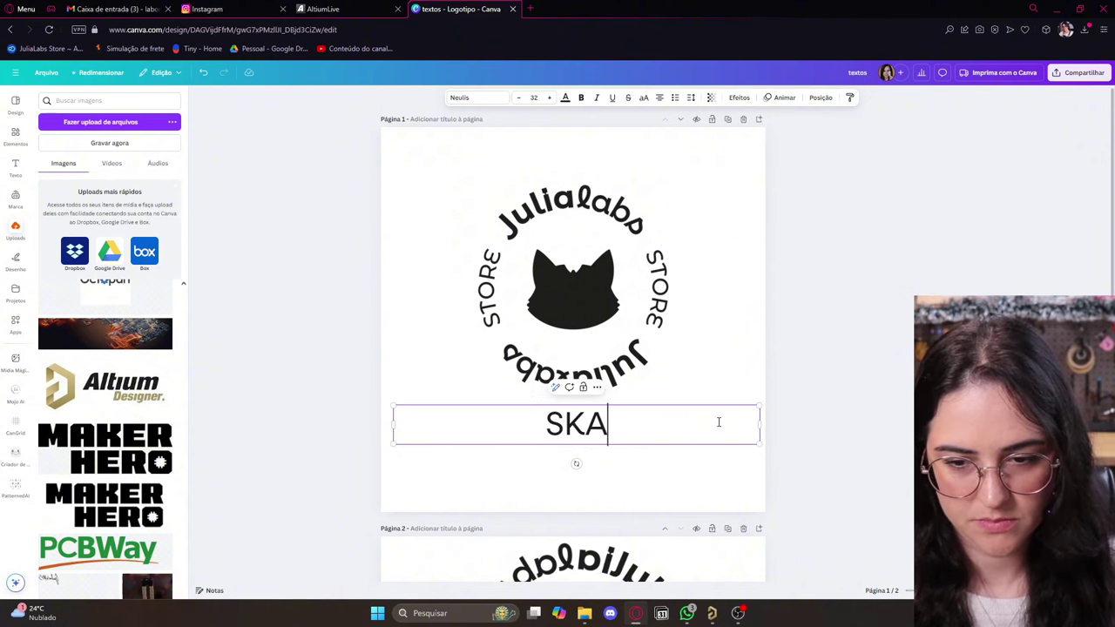
{"action": "key", "text": "BackSpace"}
{"action": "key", "text": "BackSpace"}
{"action": "type", "text": "AKURA"}
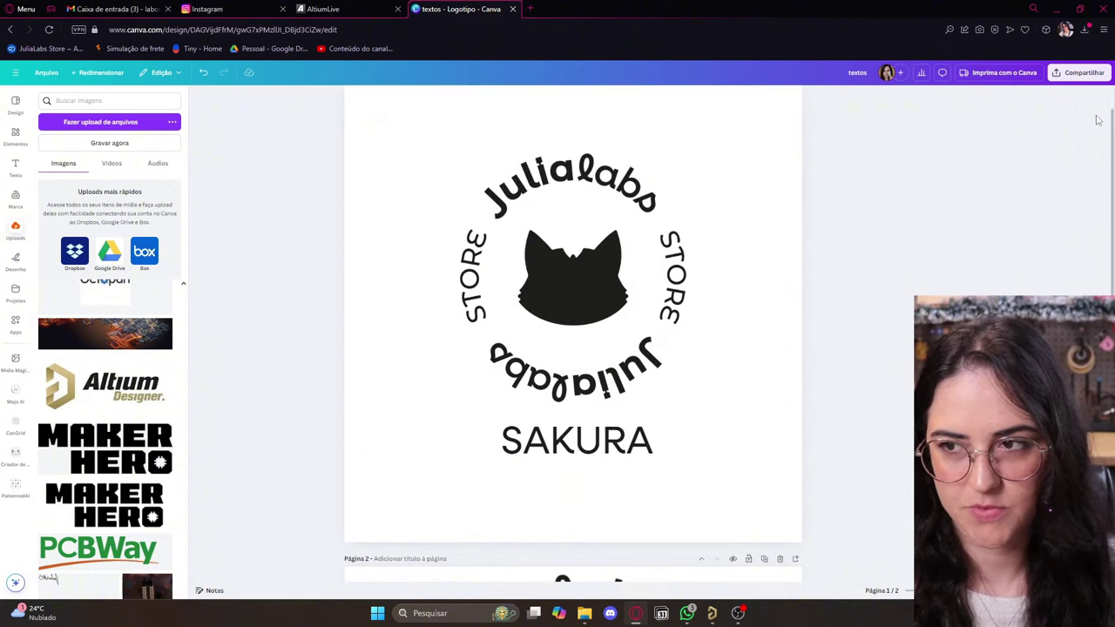
Capture a screen snip of page 1 covering the whole logo and the SAKURA text.
{"action": "left_click", "coordinate": [1083, 74]}
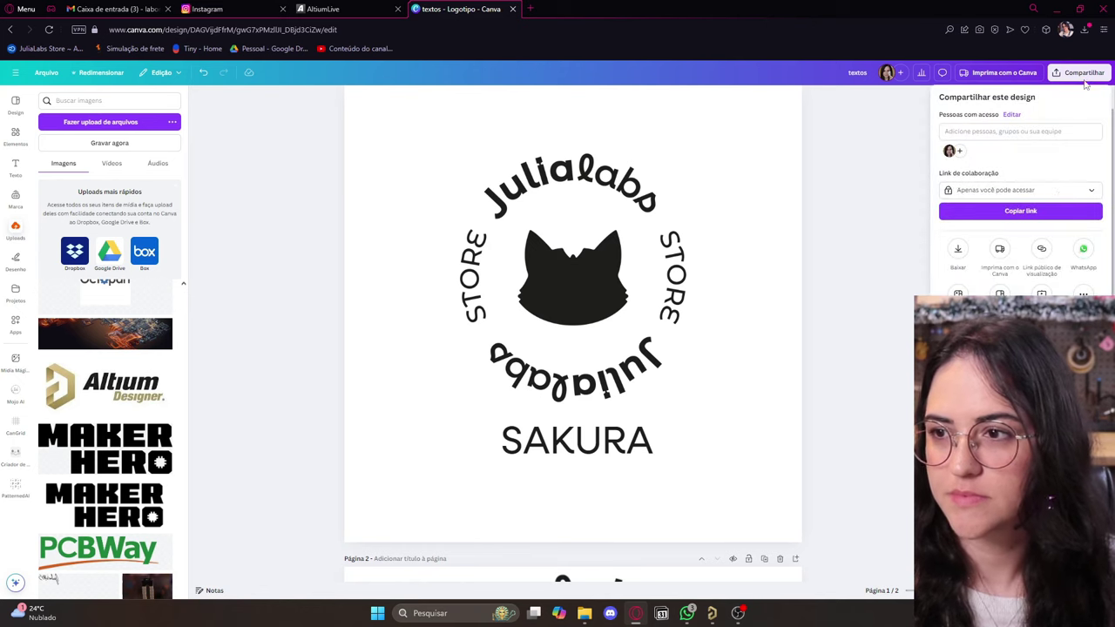
{"action": "left_click", "coordinate": [848, 159]}
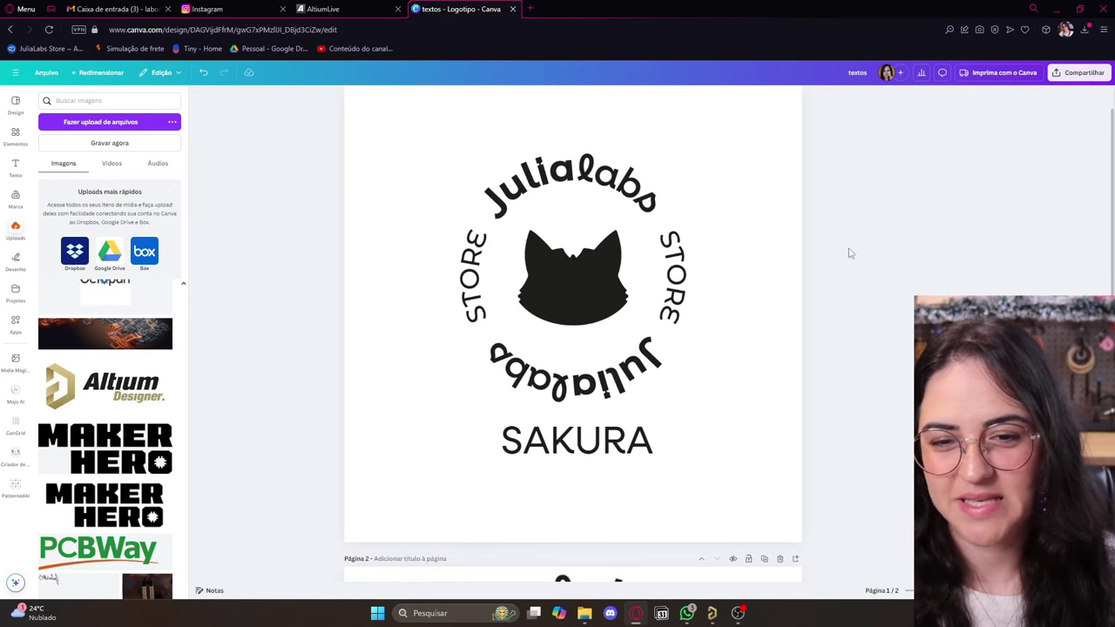
{"action": "key", "text": "ctrl+minus"}
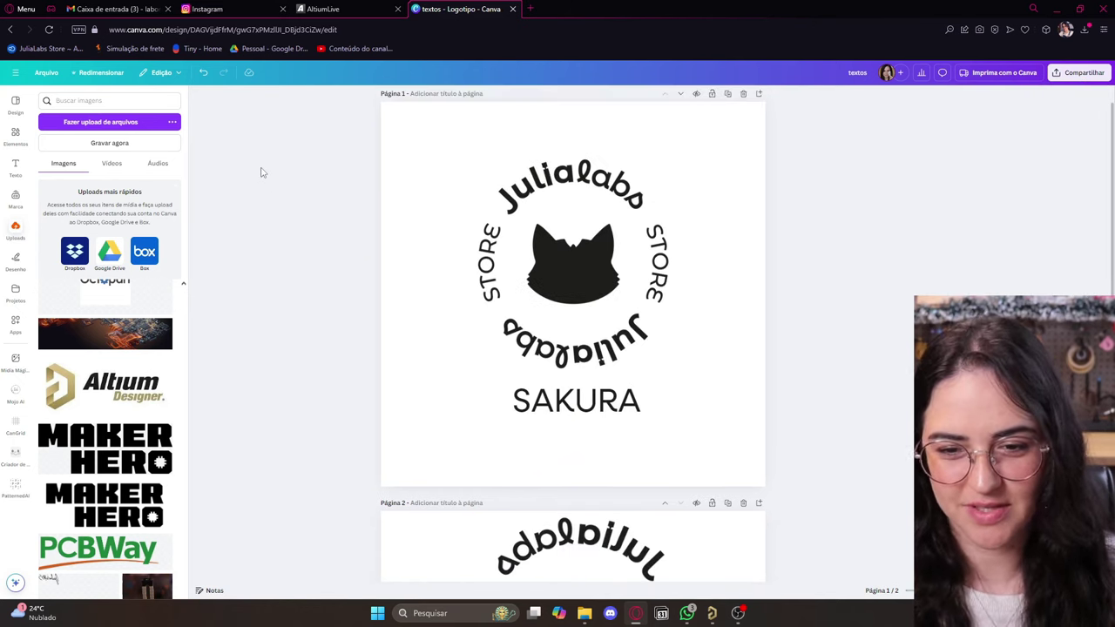
{"action": "key", "text": "super+shift+s"}
{"action": "left_click_drag", "start_coordinate": [386, 118], "coordinate": [759, 469]}
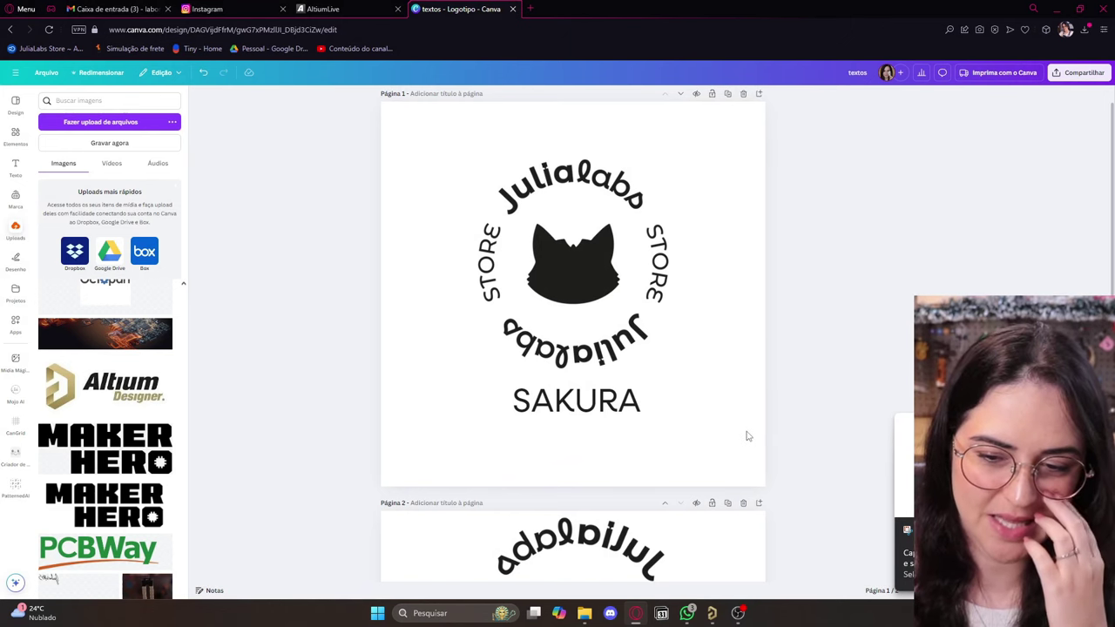
Add a third page, paste the captured logo image onto it and flip the image horizontally.
{"action": "scroll", "coordinate": [746, 435], "scroll_direction": "down", "scroll_amount": 4}
{"action": "left_click", "coordinate": [573, 566]}
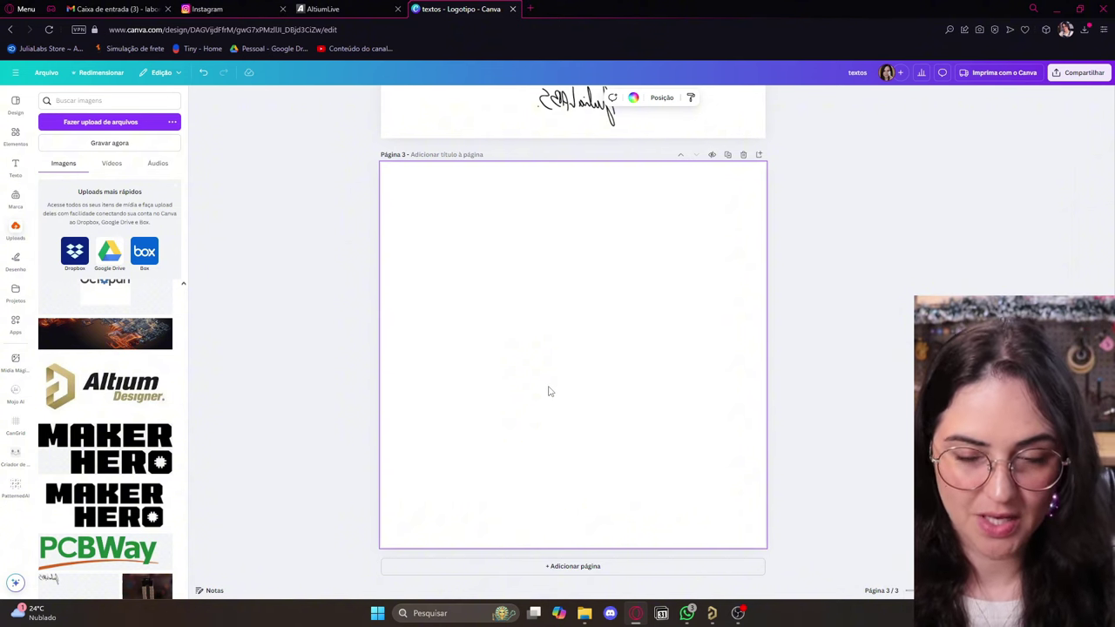
{"action": "key", "text": "ctrl+v"}
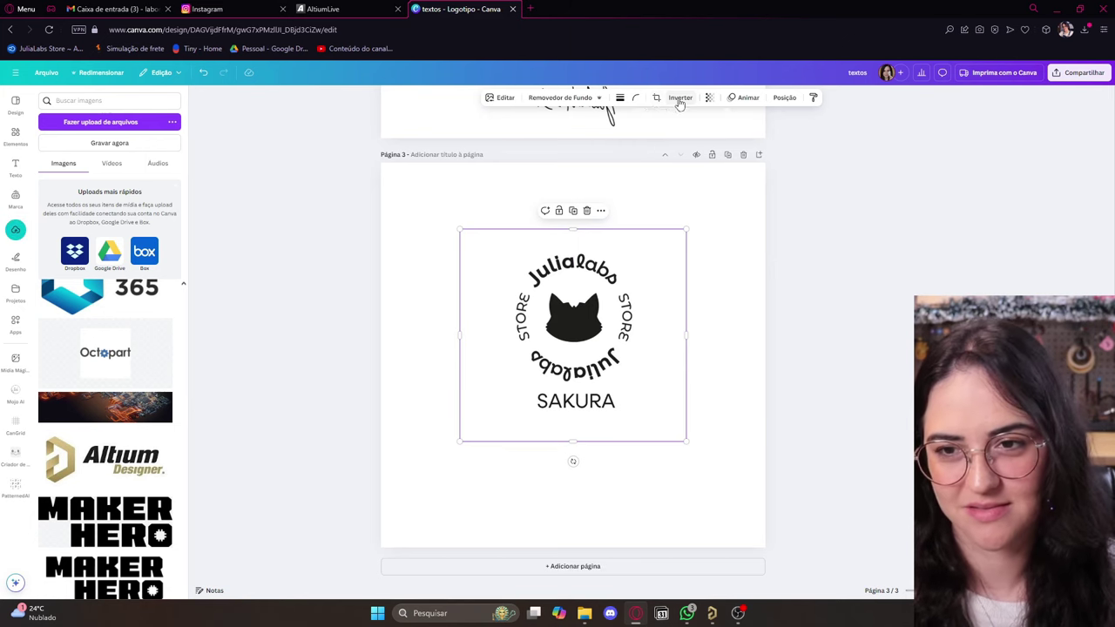
{"action": "left_click", "coordinate": [680, 97]}
{"action": "left_click", "coordinate": [677, 122]}
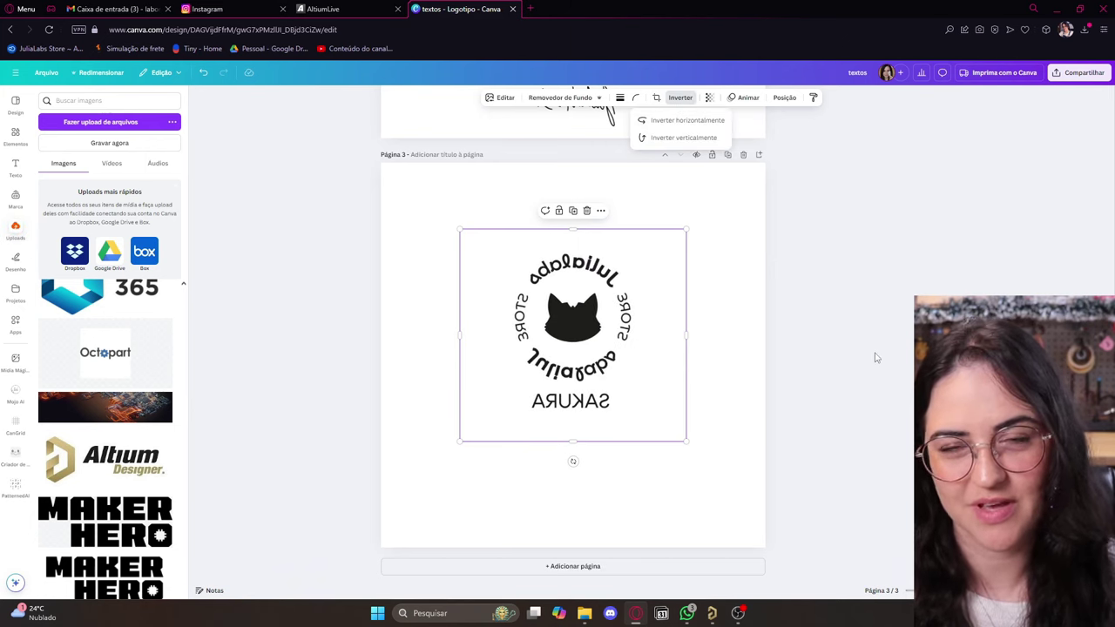
{"action": "left_click", "coordinate": [678, 341]}
{"action": "left_click", "coordinate": [779, 328]}
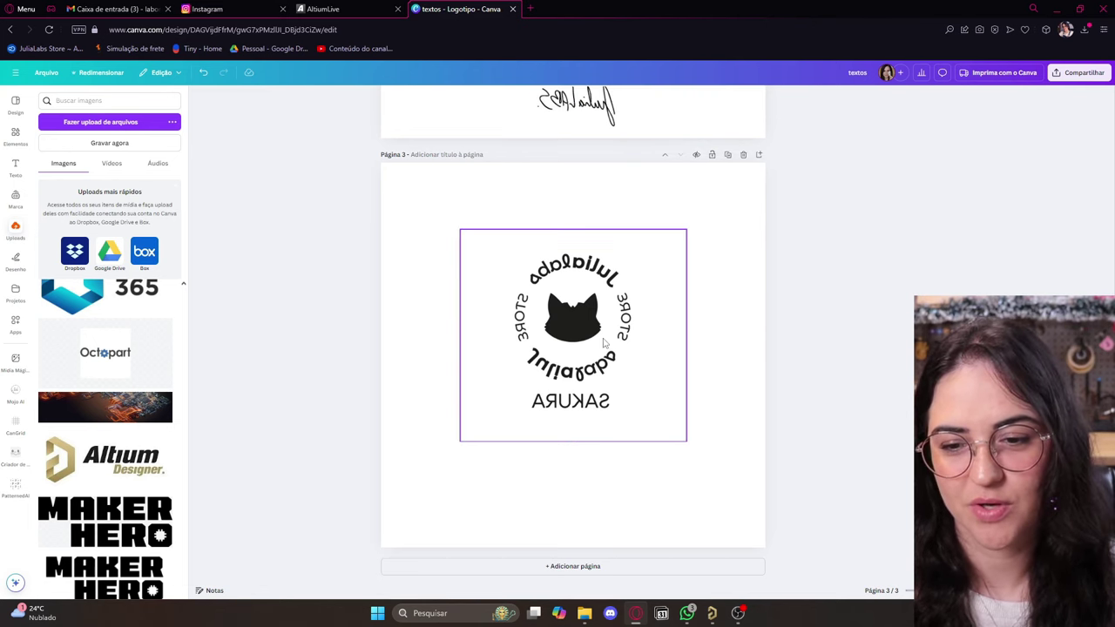
Reposition and enlarge the mirrored logo image so that it fills page 3.
{"action": "left_click_drag", "start_coordinate": [604, 339], "coordinate": [555, 313]}
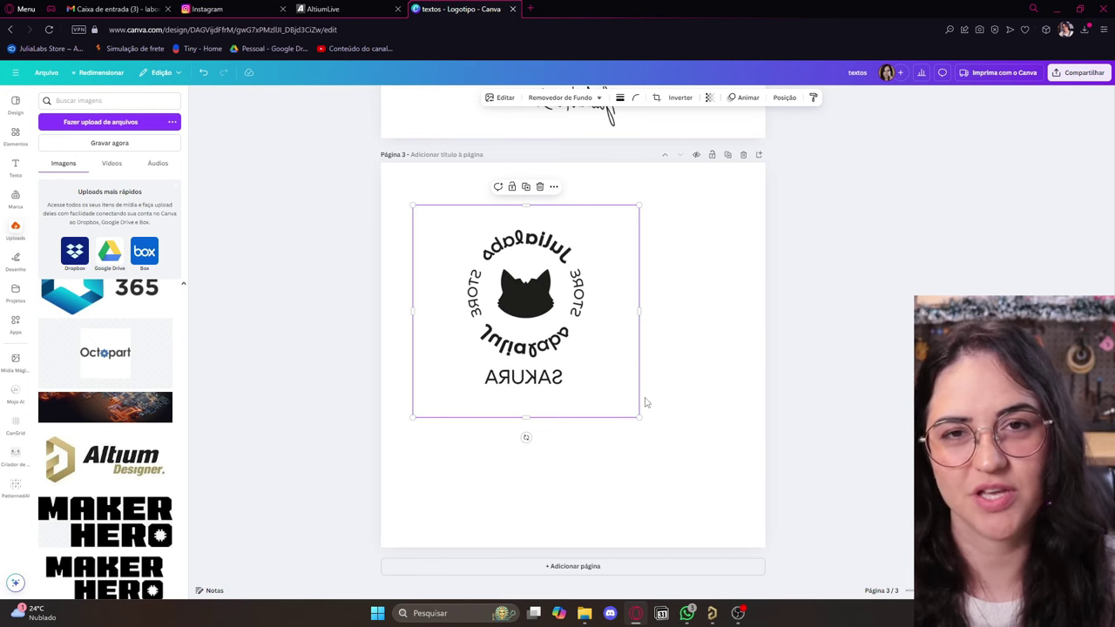
{"action": "left_click_drag", "start_coordinate": [639, 419], "coordinate": [592, 378]}
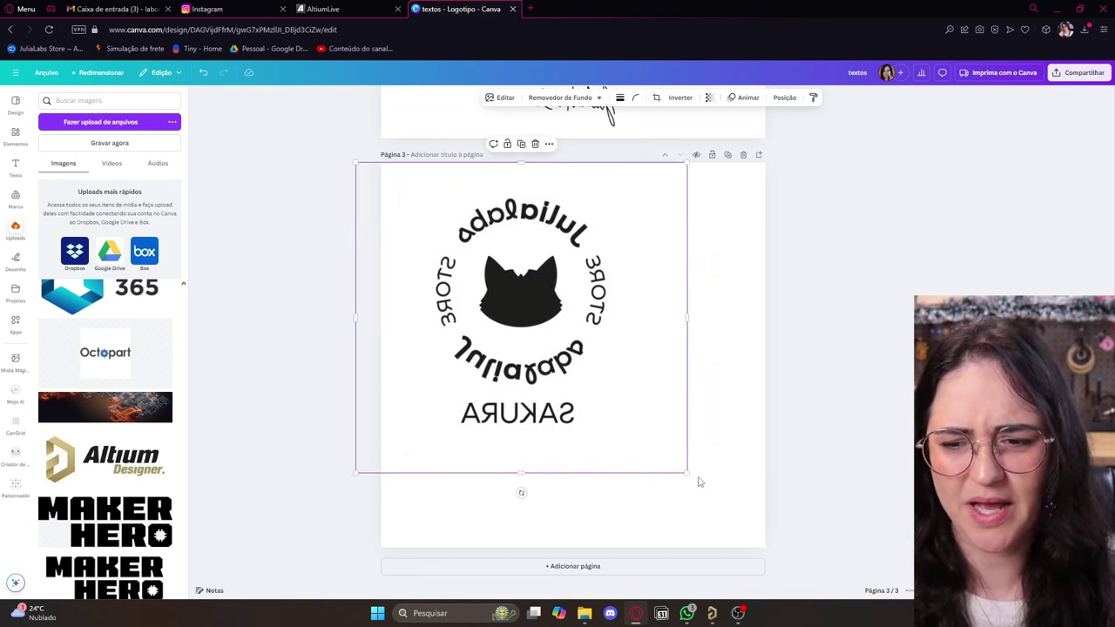
{"action": "mouse_move", "coordinate": [687, 473]}
{"action": "left_mouse_down"}
{"action": "mouse_move", "coordinate": [749, 510]}
{"action": "mouse_move", "coordinate": [784, 565]}
{"action": "mouse_move", "coordinate": [698, 462]}
{"action": "left_mouse_up"}
{"action": "left_click", "coordinate": [827, 392]}
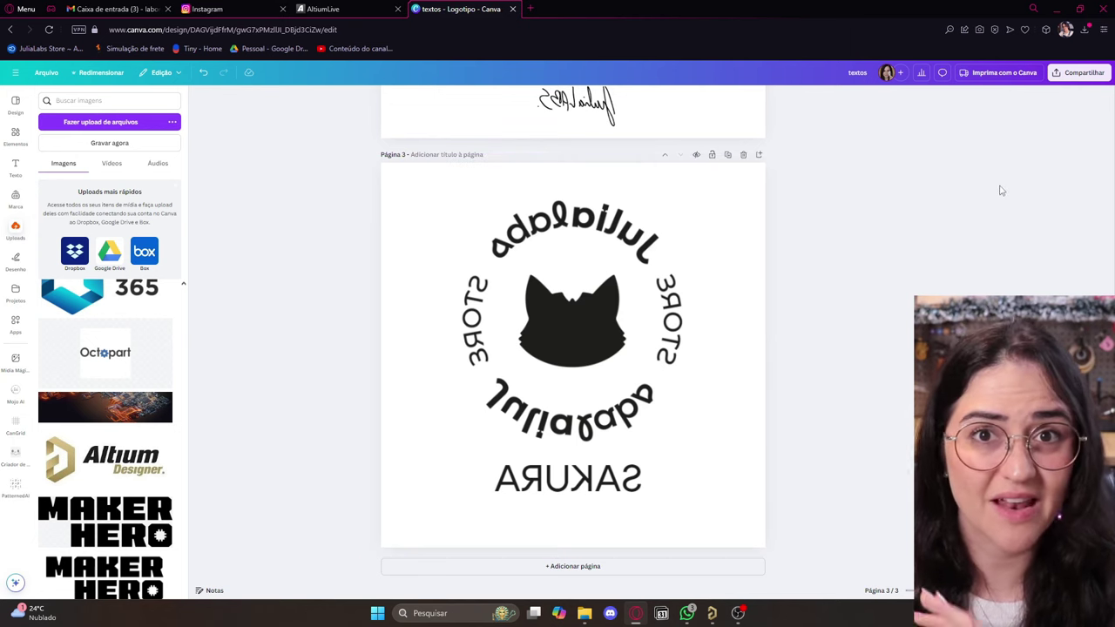
Download only page 3 of the design as a PNG file.
{"action": "left_click", "coordinate": [1071, 76]}
{"action": "left_click", "coordinate": [967, 251]}
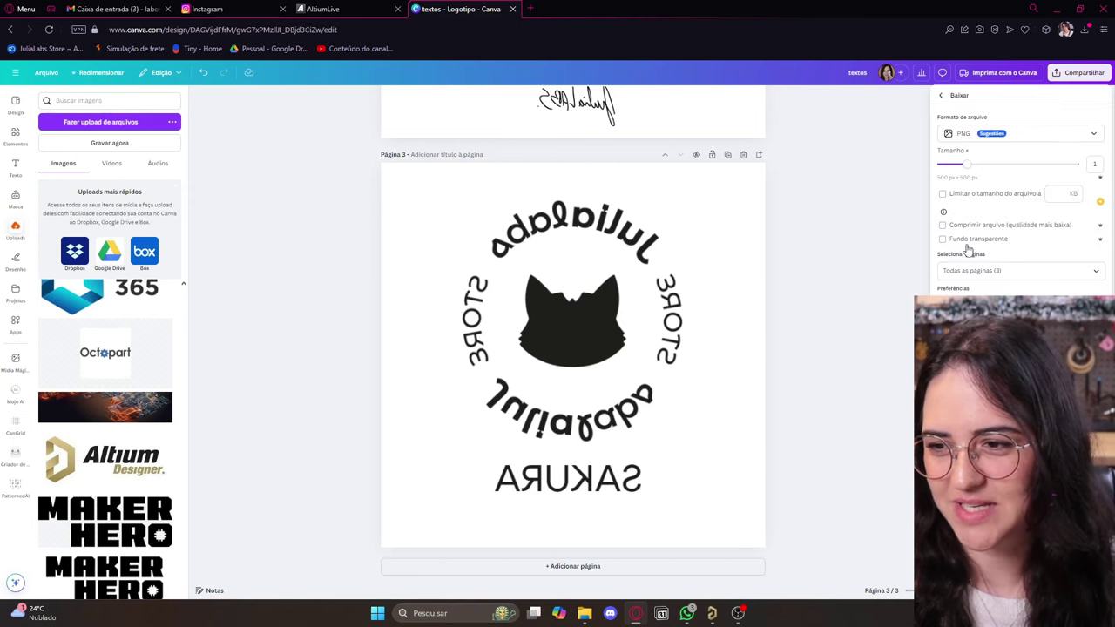
{"action": "left_click", "coordinate": [1077, 133]}
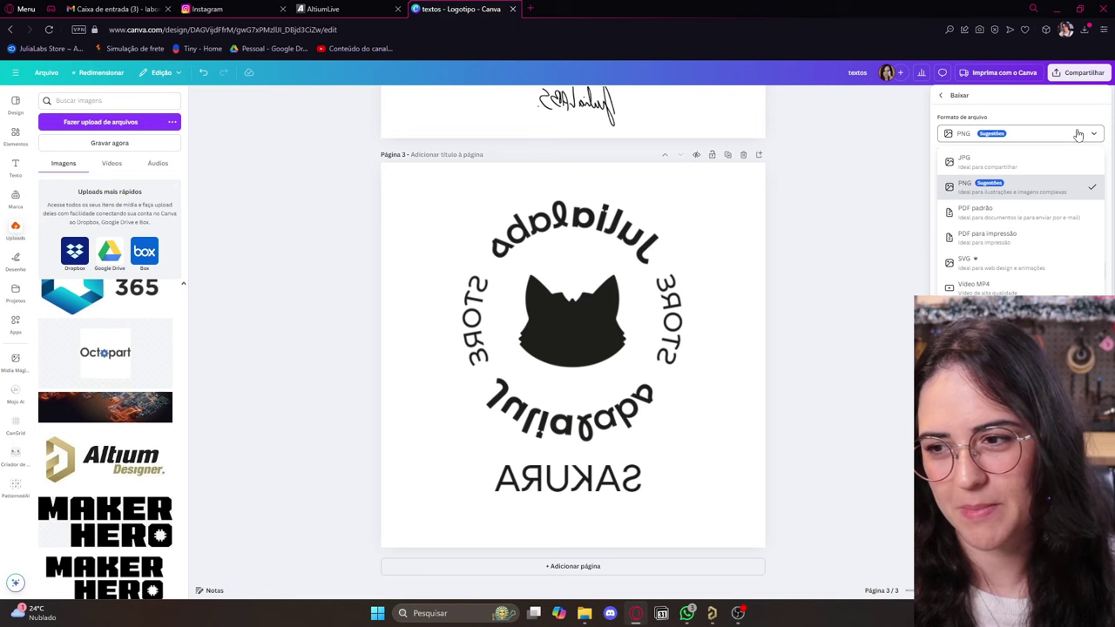
{"action": "left_click", "coordinate": [1038, 202]}
{"action": "left_click", "coordinate": [1046, 268]}
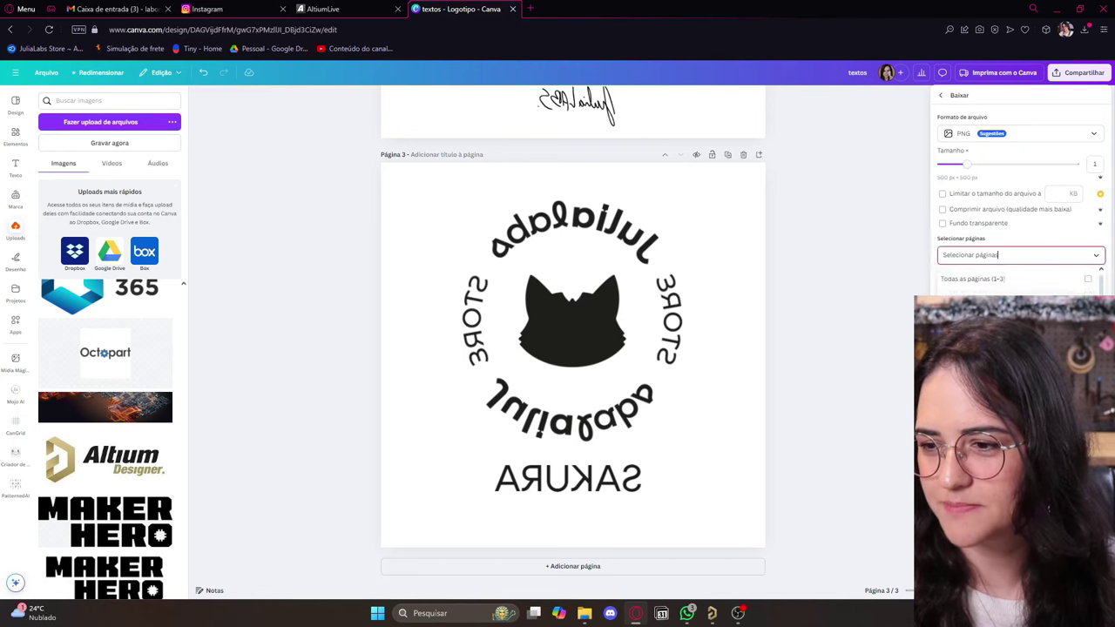
{"action": "left_click", "coordinate": [1088, 291]}
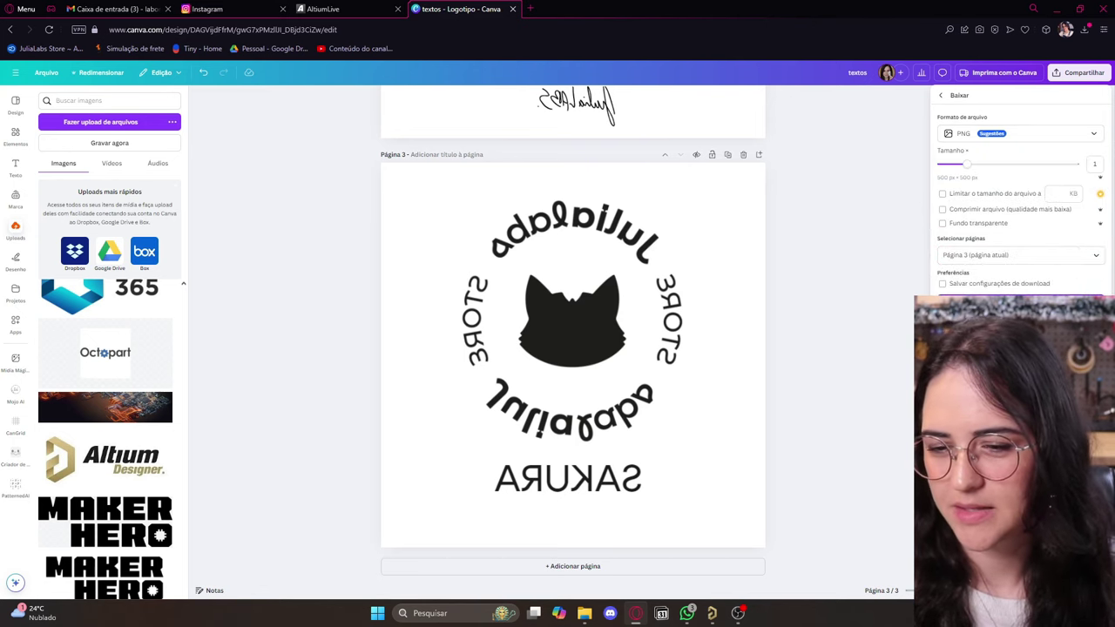
{"action": "left_click", "coordinate": [1020, 302]}
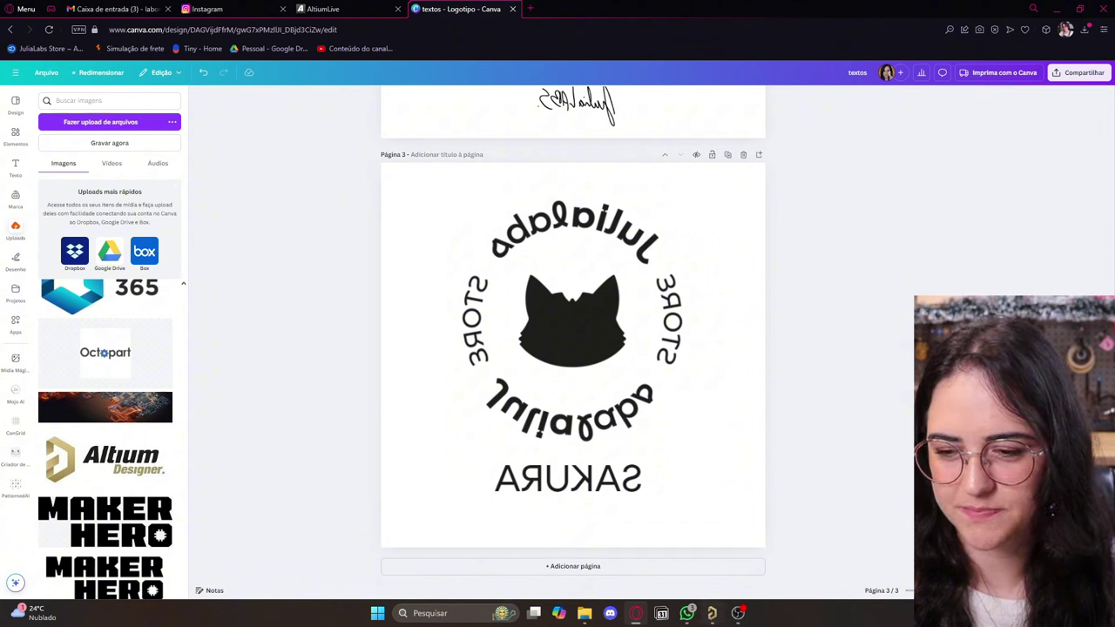
Switch to the BRINCO_SAKURA board in Altium Designer and show it in 2D layout mode.
{"action": "mouse_move", "coordinate": [636, 613]}
{"action": "left_click", "coordinate": [714, 557]}
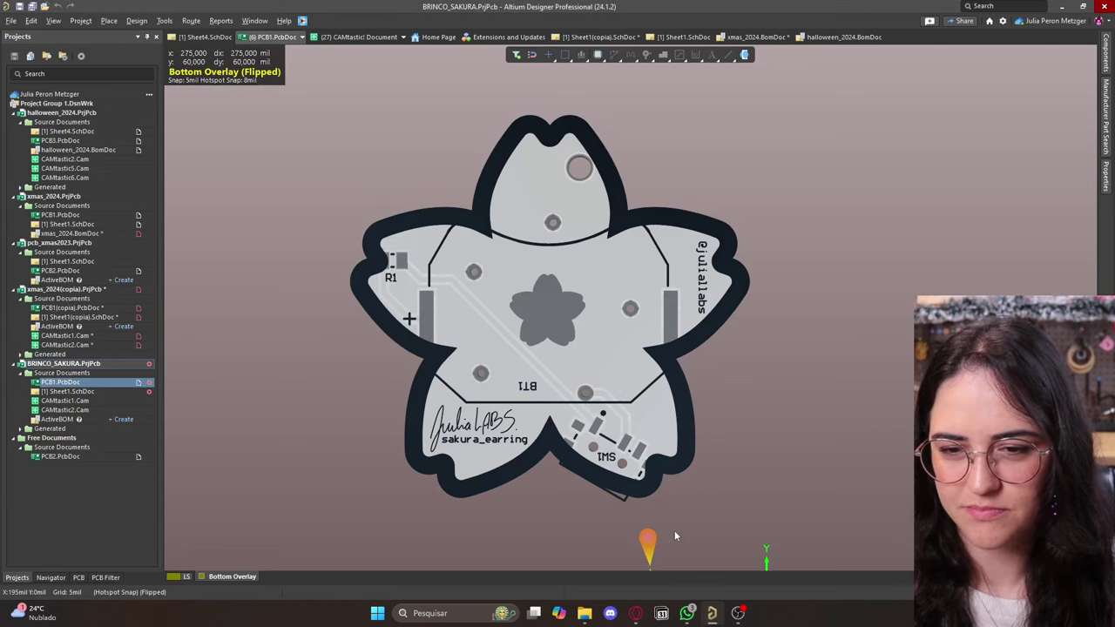
{"action": "left_click", "coordinate": [80, 21]}
{"action": "mouse_move", "coordinate": [53, 21]}
{"action": "left_click", "coordinate": [73, 49]}
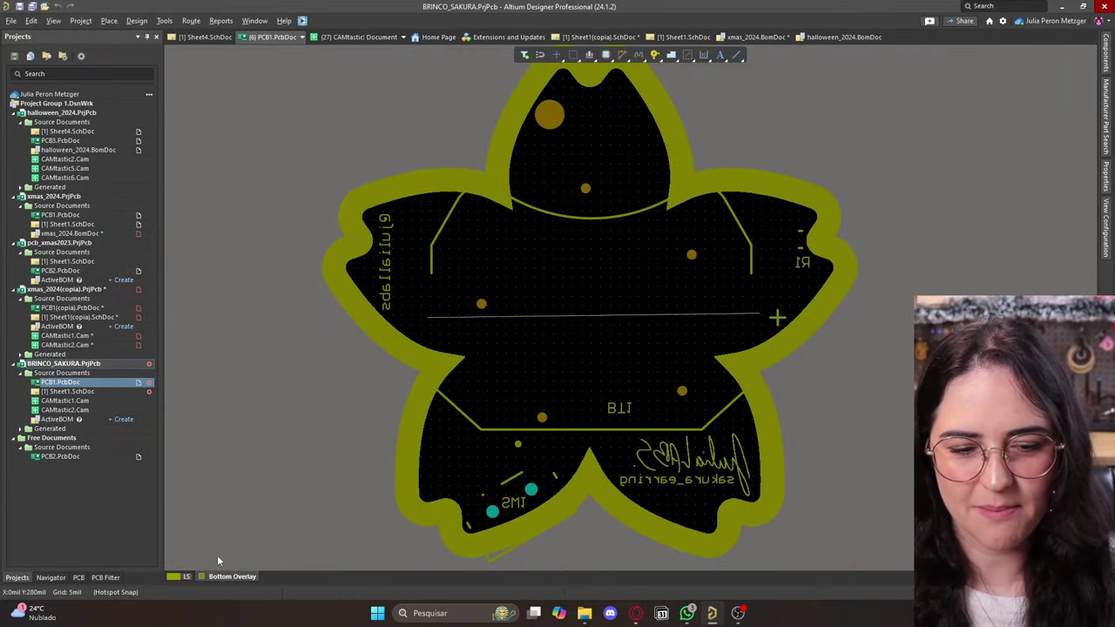
Configure the layer visibility to show the bottom component layers and hide the top ones.
{"action": "key", "text": "l"}
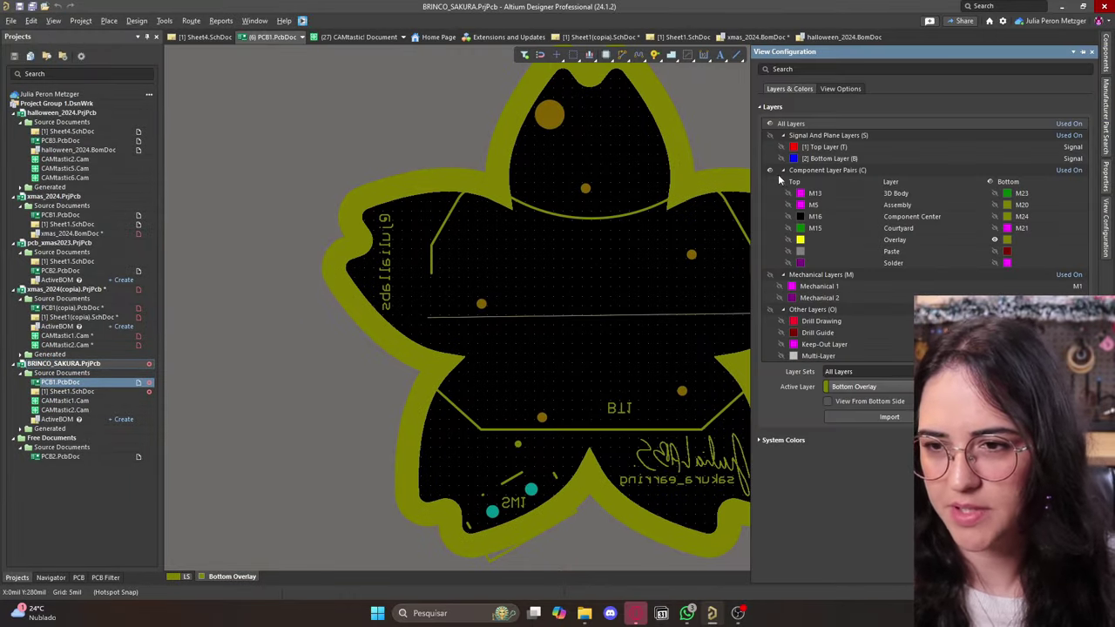
{"action": "left_click", "coordinate": [769, 170]}
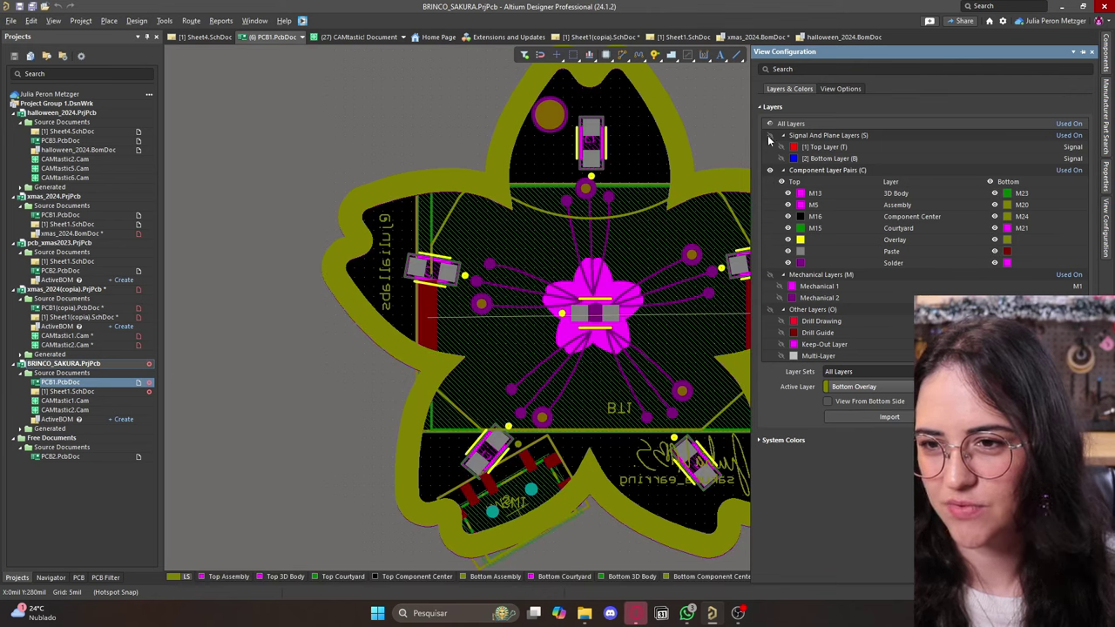
{"action": "left_click", "coordinate": [782, 182]}
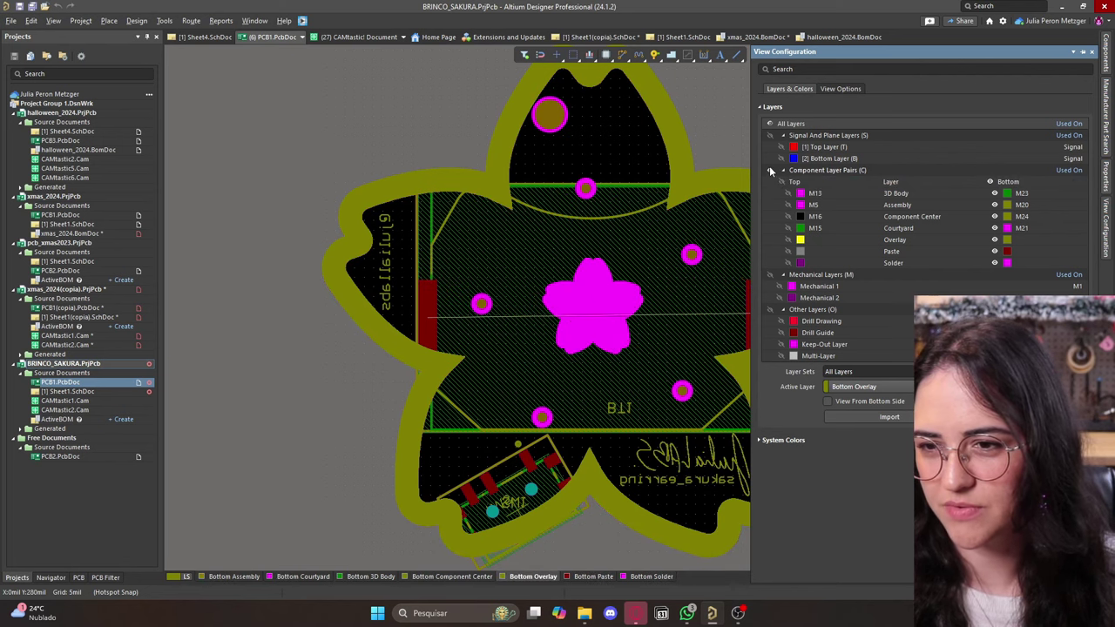
{"action": "left_click", "coordinate": [769, 168]}
{"action": "left_click", "coordinate": [769, 168]}
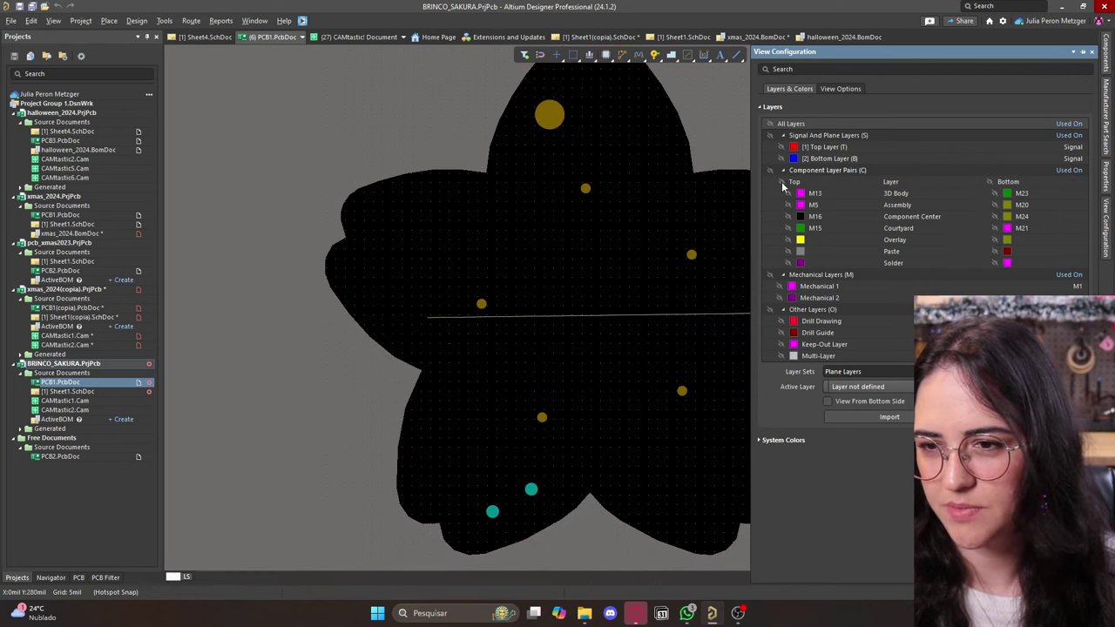
{"action": "left_click", "coordinate": [782, 183]}
{"action": "left_click", "coordinate": [781, 183]}
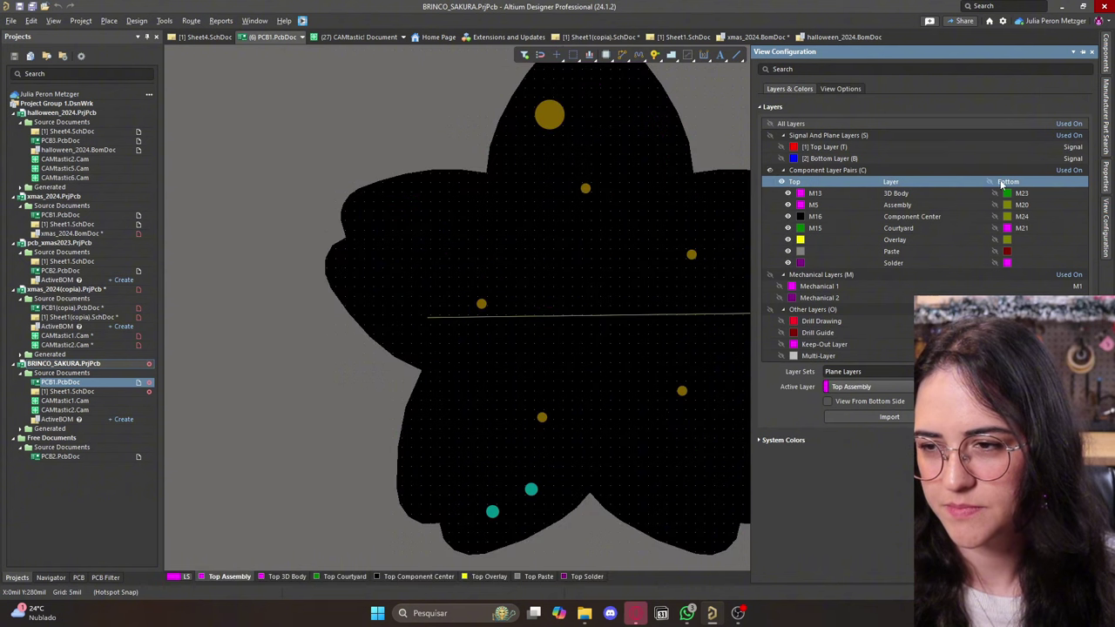
{"action": "left_click", "coordinate": [989, 183]}
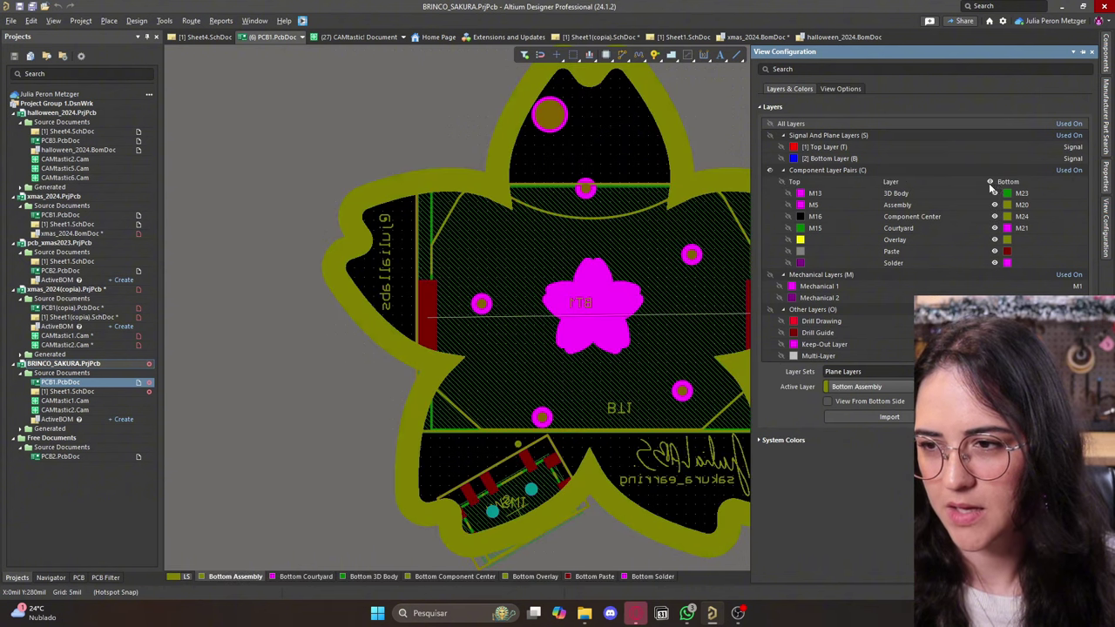
{"action": "left_click", "coordinate": [1027, 238]}
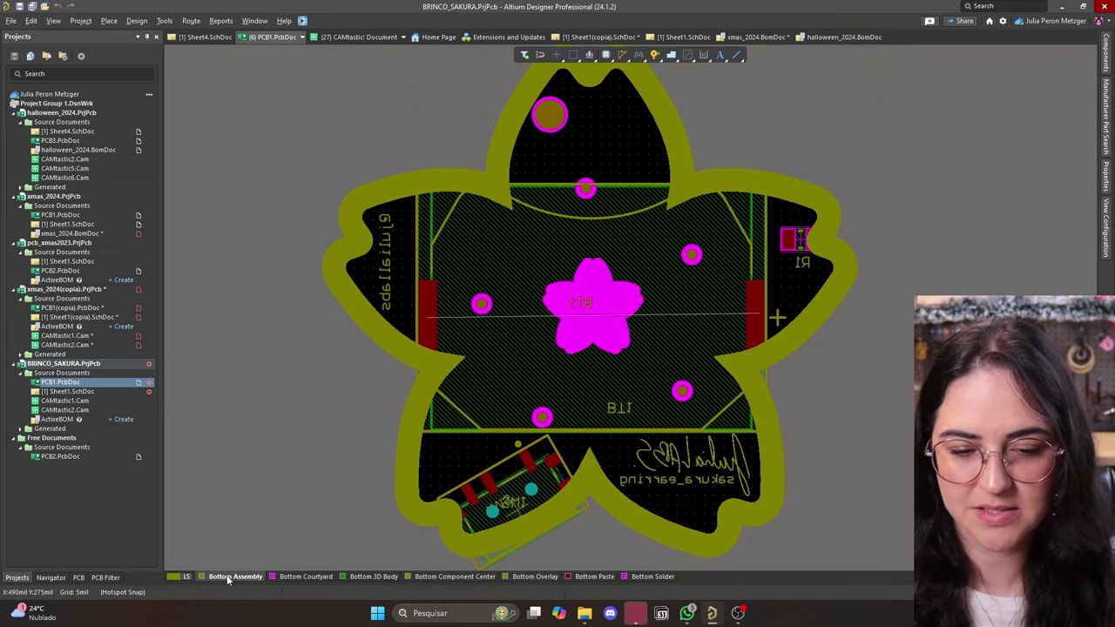
Activate the Bottom Overlay layer and define a graphics placement area across the board's upper petal.
{"action": "left_click", "coordinate": [543, 579]}
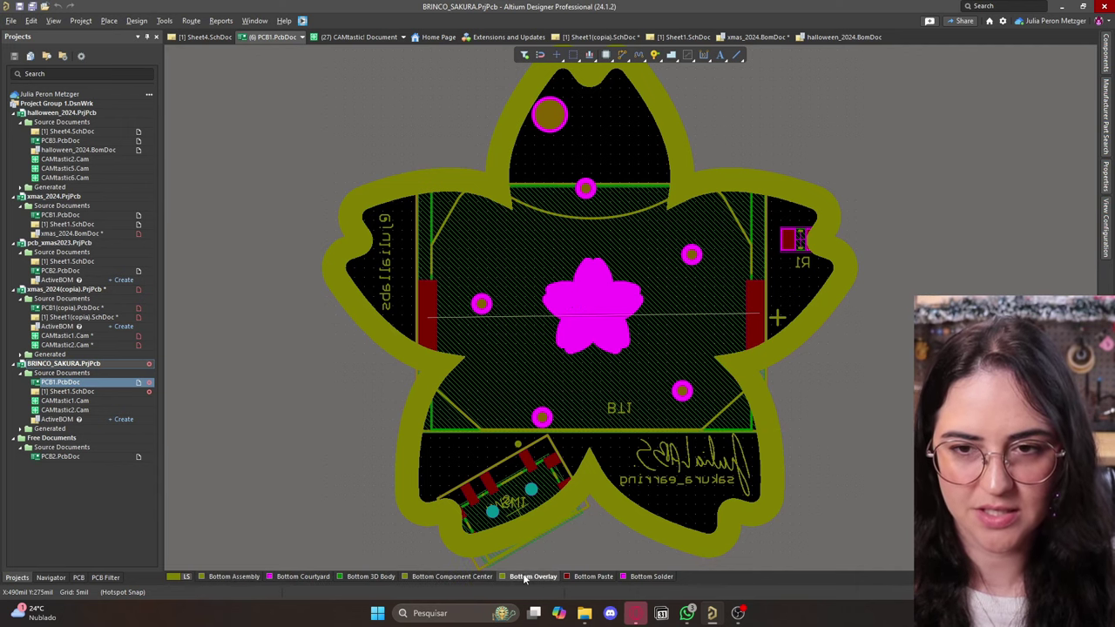
{"action": "scroll", "coordinate": [593, 148], "scroll_direction": "up", "scroll_amount": 2, "text": "ctrl"}
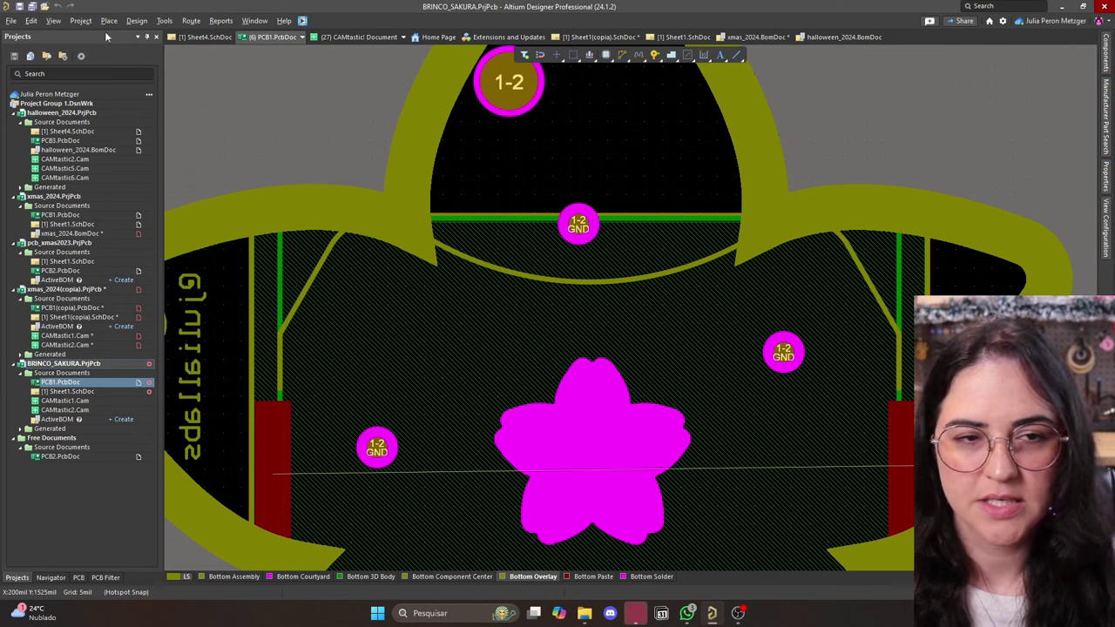
{"action": "left_click", "coordinate": [107, 21]}
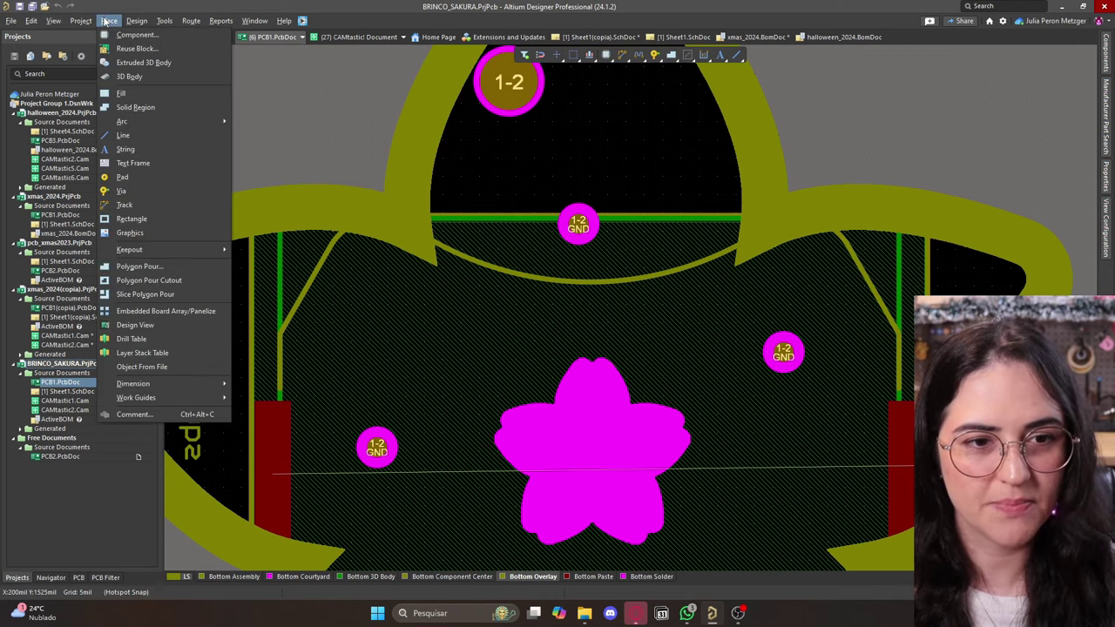
{"action": "left_click", "coordinate": [129, 233]}
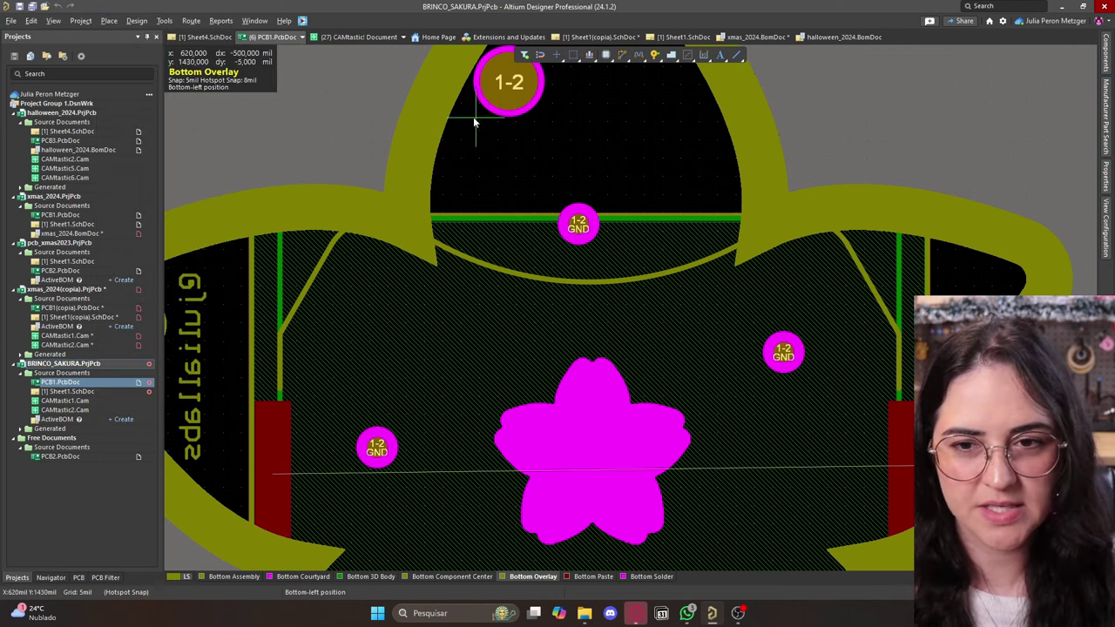
{"action": "left_click", "coordinate": [720, 250]}
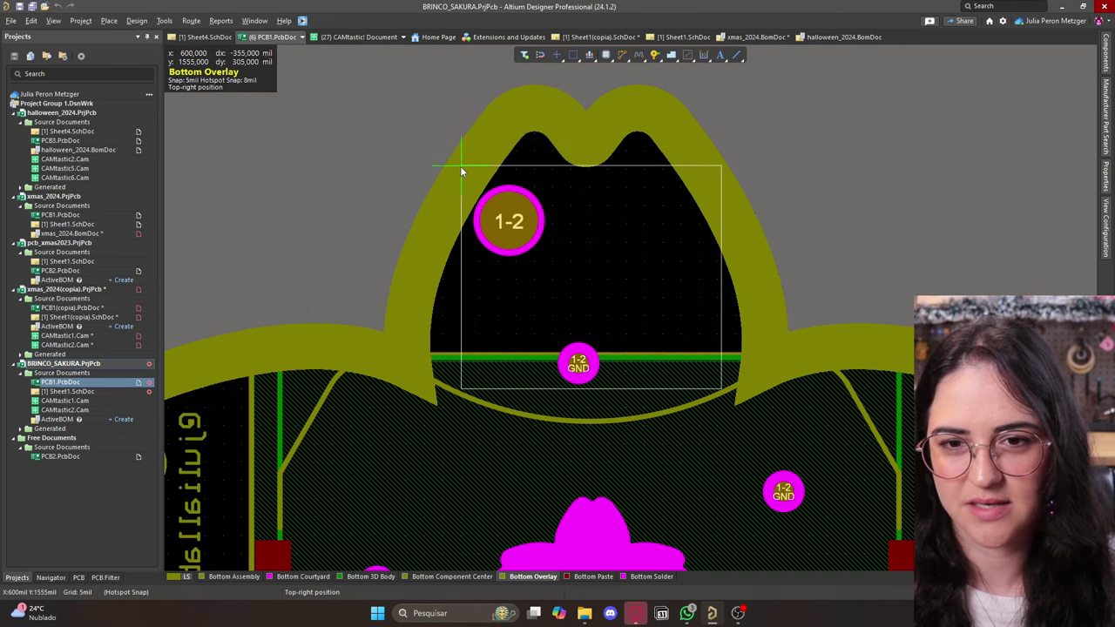
{"action": "left_click", "coordinate": [458, 165]}
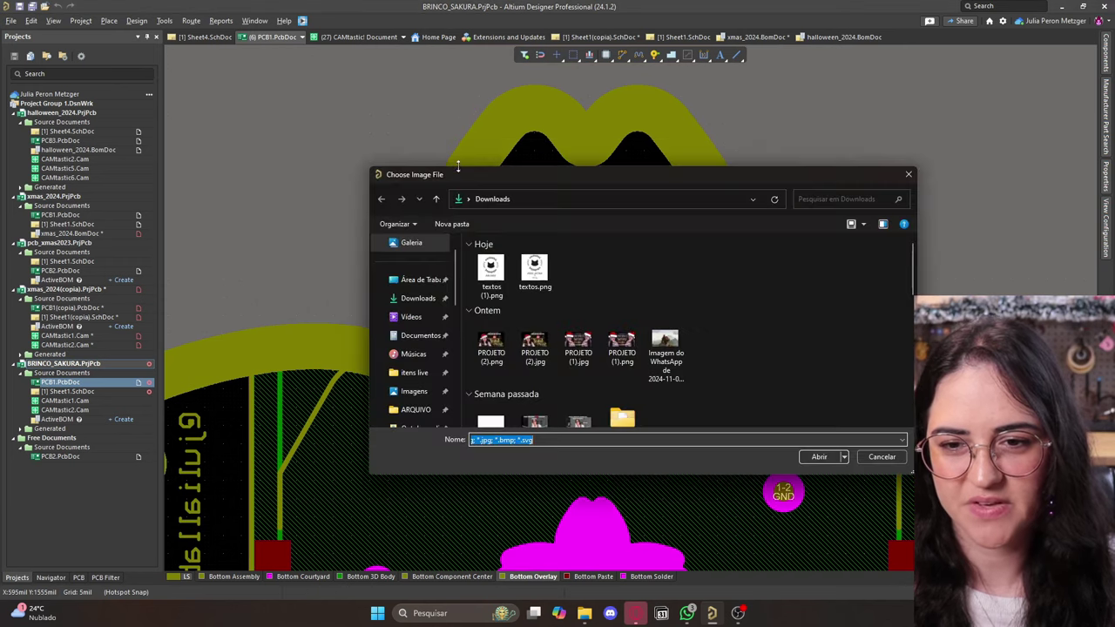
Import the logo image textos (1).png into the placement area with inverted levels, Union composing and 1200 DPI quality.
{"action": "double_click", "coordinate": [490, 268]}
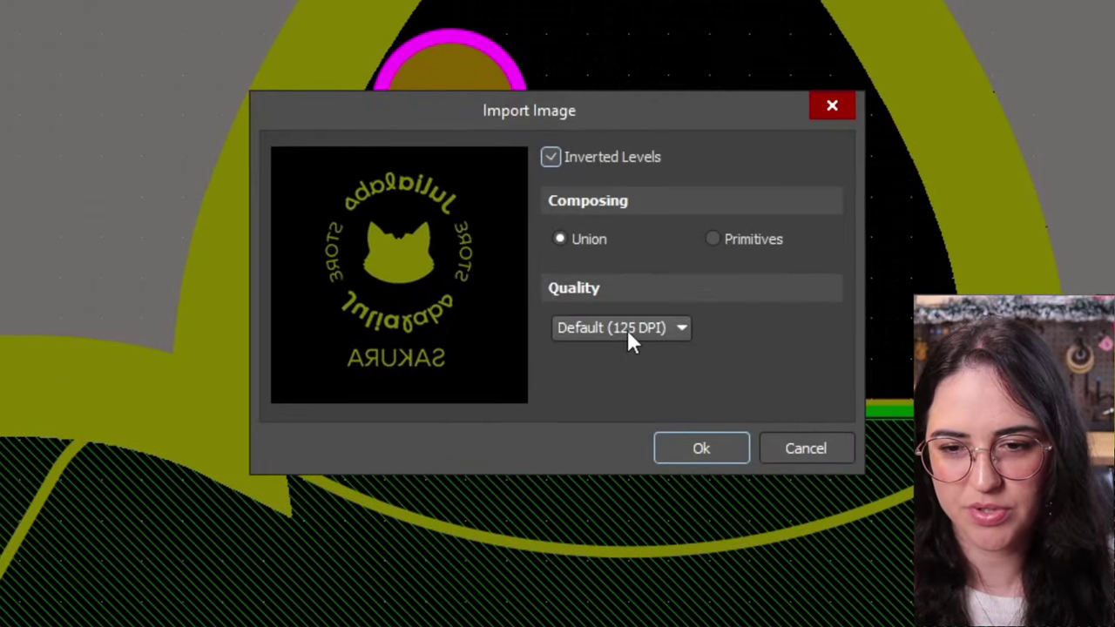
{"action": "left_click", "coordinate": [626, 330]}
{"action": "left_click", "coordinate": [592, 435]}
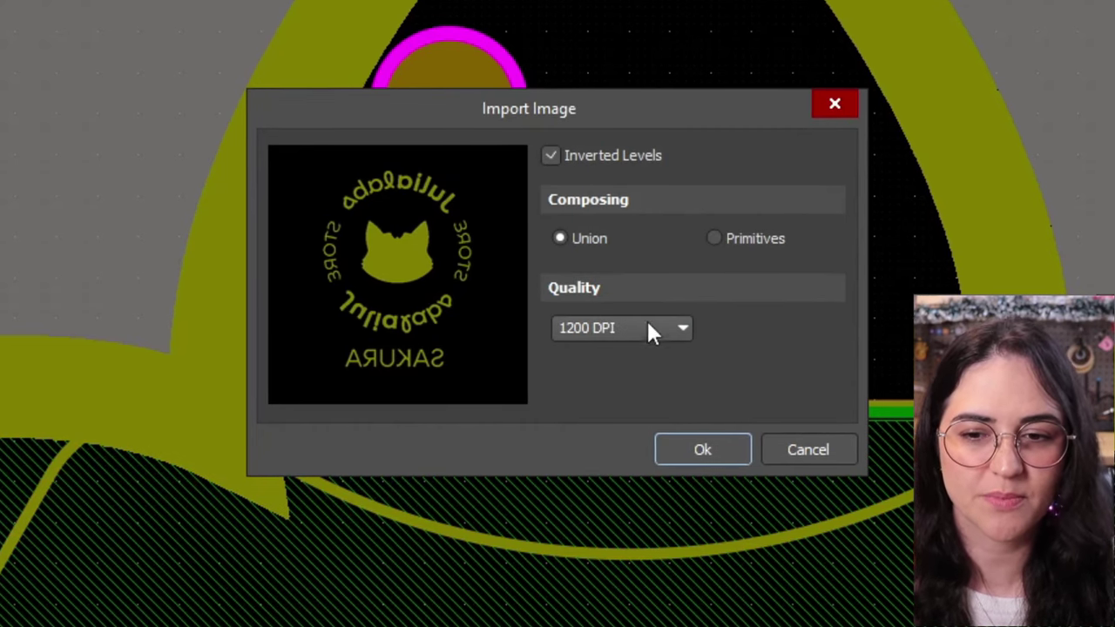
{"action": "left_click", "coordinate": [597, 327]}
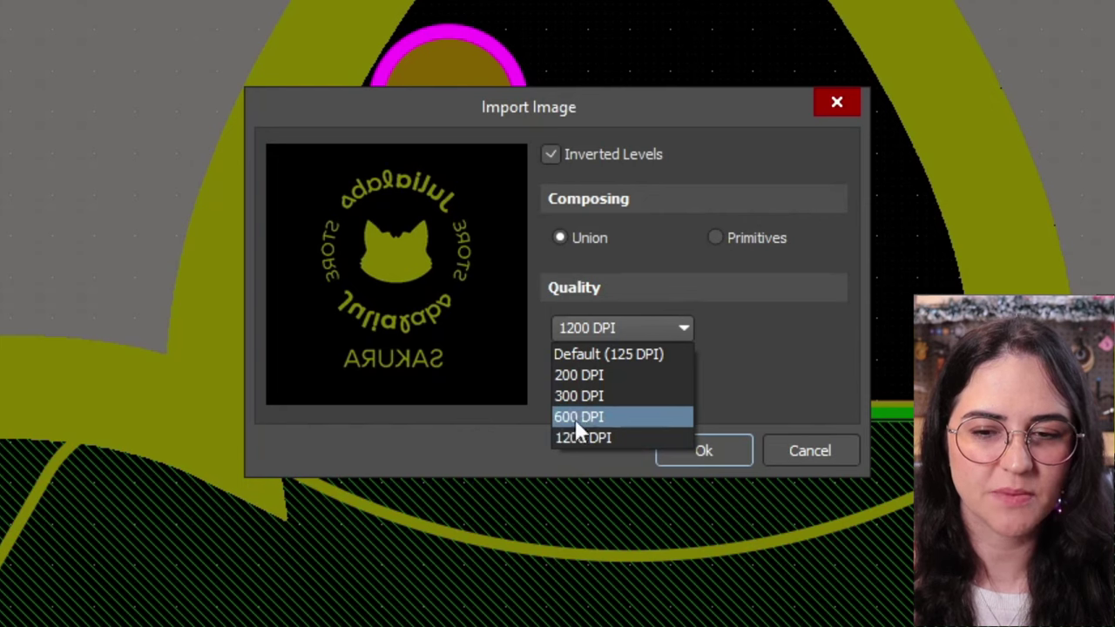
{"action": "left_click", "coordinate": [577, 438]}
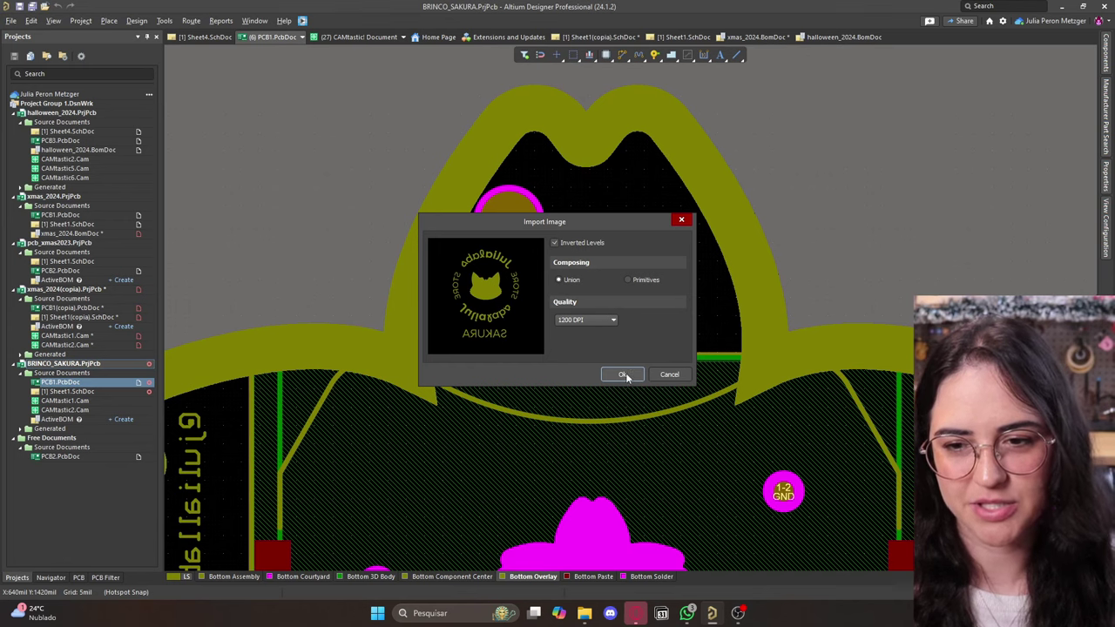
{"action": "left_click", "coordinate": [627, 375]}
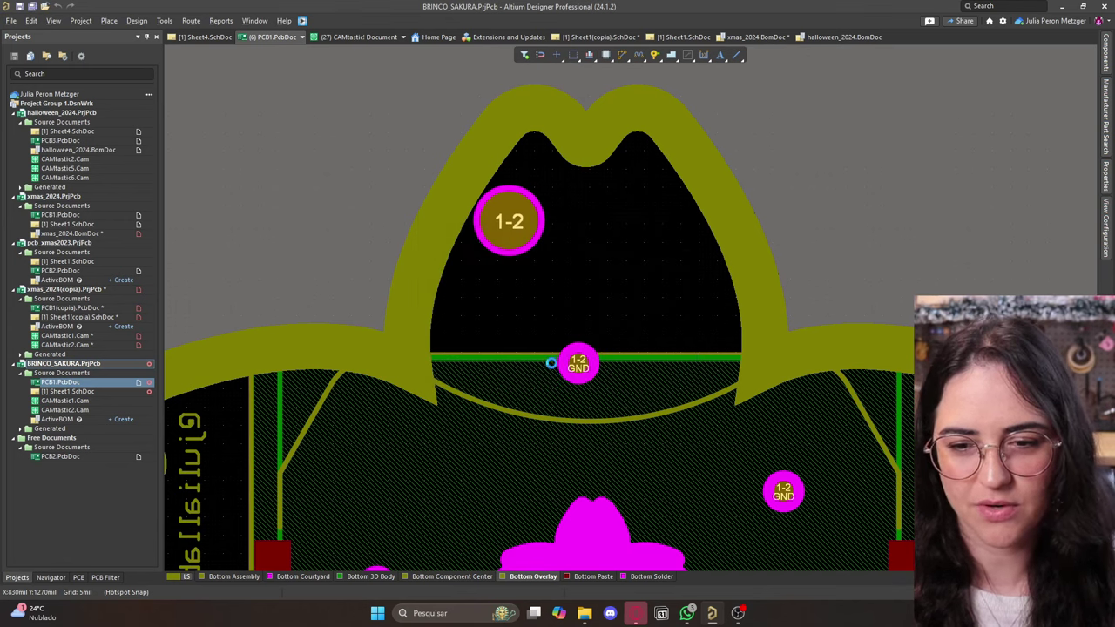
Move the imported logo away from the round hole in the upper petal and try rotating it.
{"action": "left_click", "coordinate": [552, 330]}
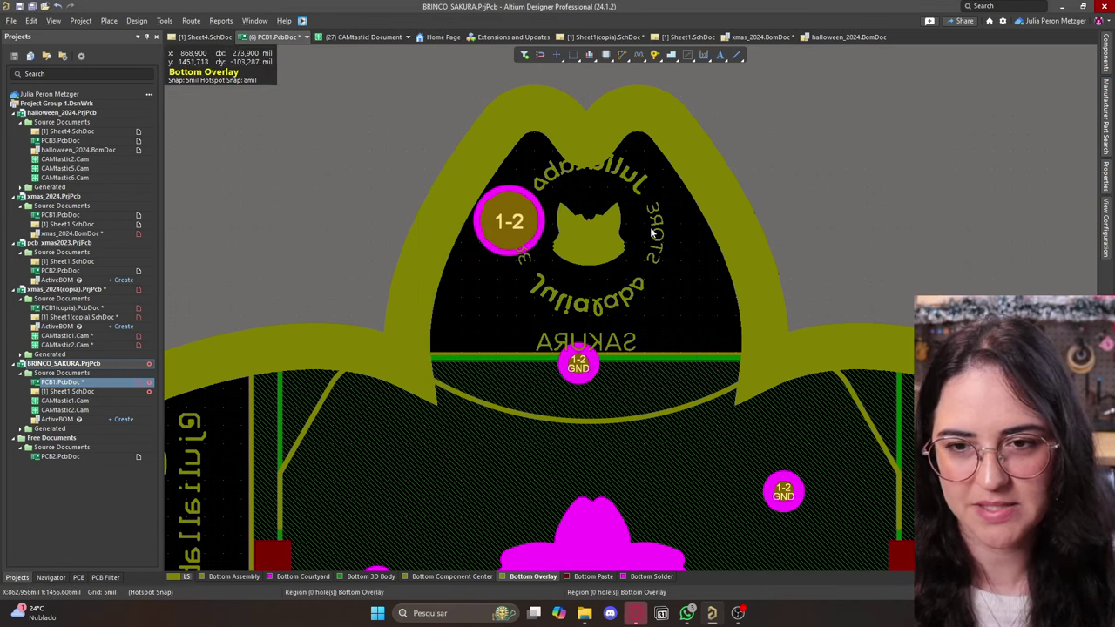
{"action": "left_click", "coordinate": [655, 259]}
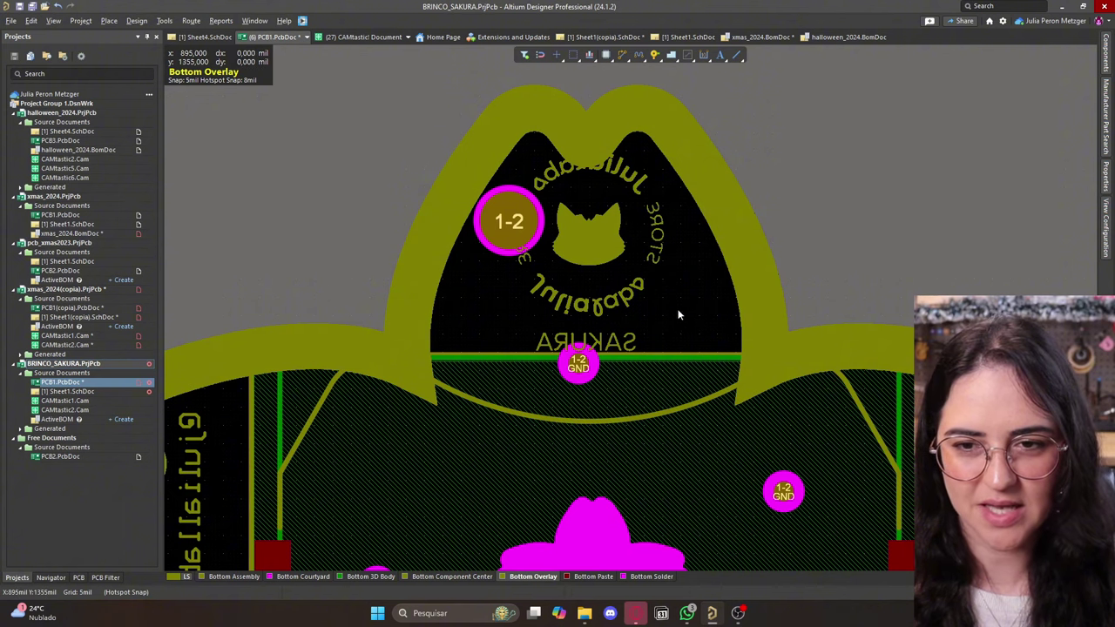
{"action": "left_click_drag", "start_coordinate": [636, 182], "coordinate": [667, 228]}
{"action": "key", "text": "space"}
{"action": "key", "text": "space"}
{"action": "key", "text": "space"}
{"action": "scroll", "coordinate": [631, 235], "scroll_direction": "down", "scroll_amount": 4, "text": "ctrl"}
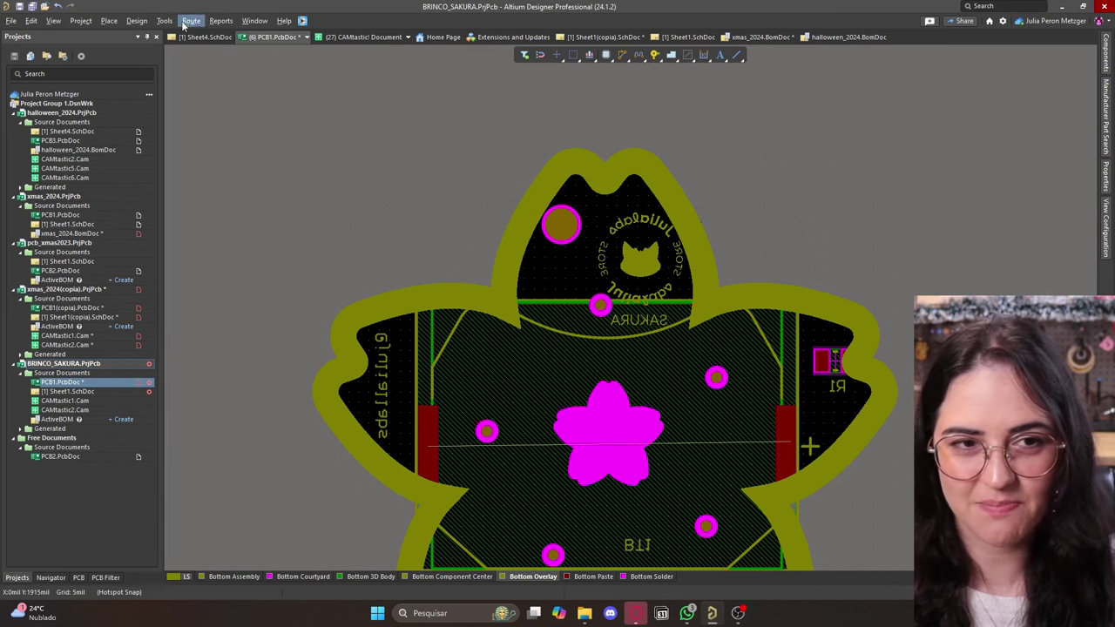
Show the board in 3D layout mode and flip it between both faces to check how the logo reads.
{"action": "left_click", "coordinate": [108, 20]}
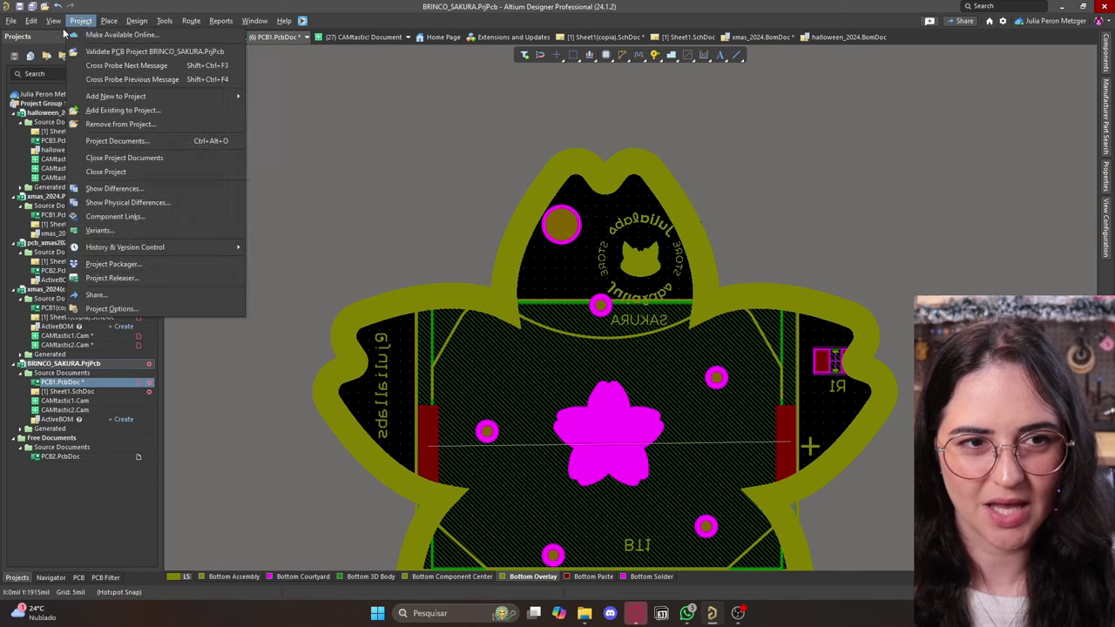
{"action": "mouse_move", "coordinate": [54, 21]}
{"action": "left_click", "coordinate": [77, 62]}
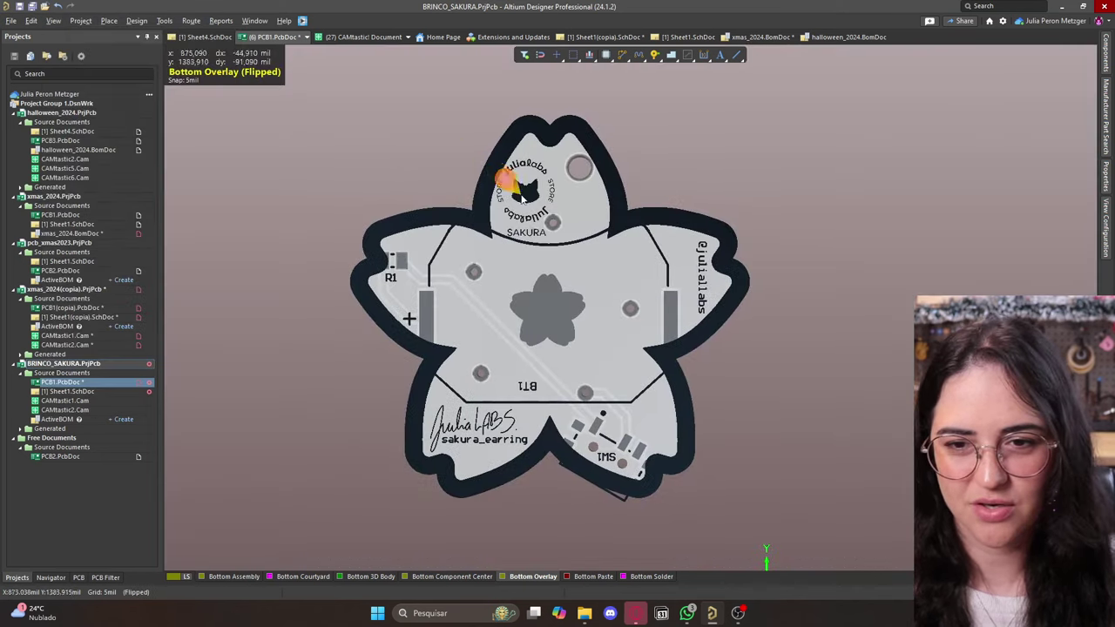
{"action": "scroll", "coordinate": [548, 231], "scroll_direction": "up", "scroll_amount": 3, "text": "ctrl"}
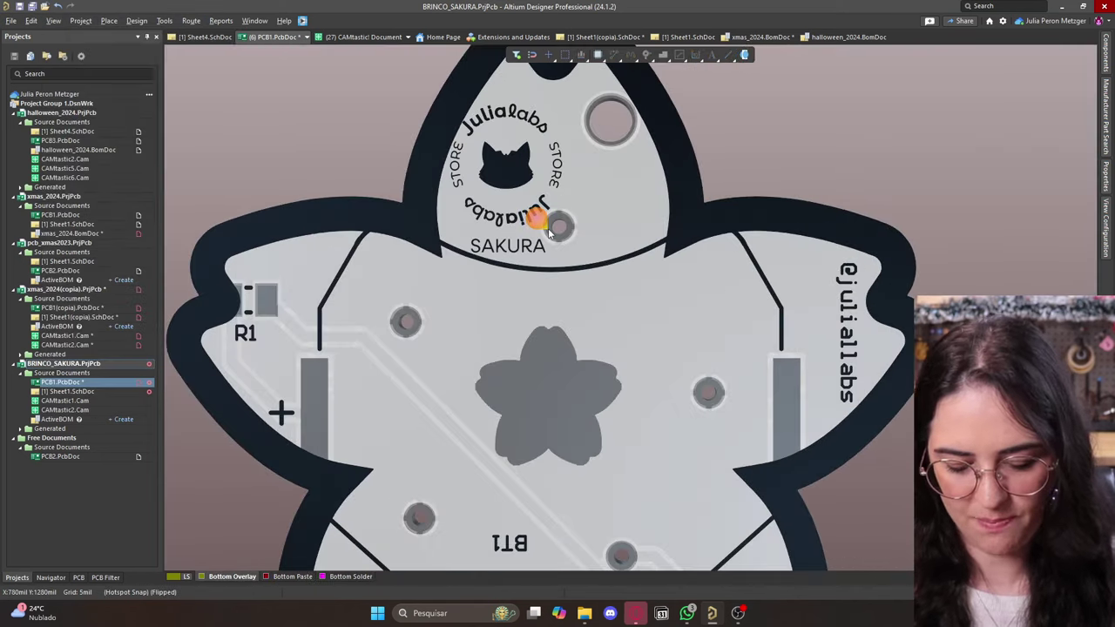
{"action": "key", "text": "v"}
{"action": "key", "text": "b"}
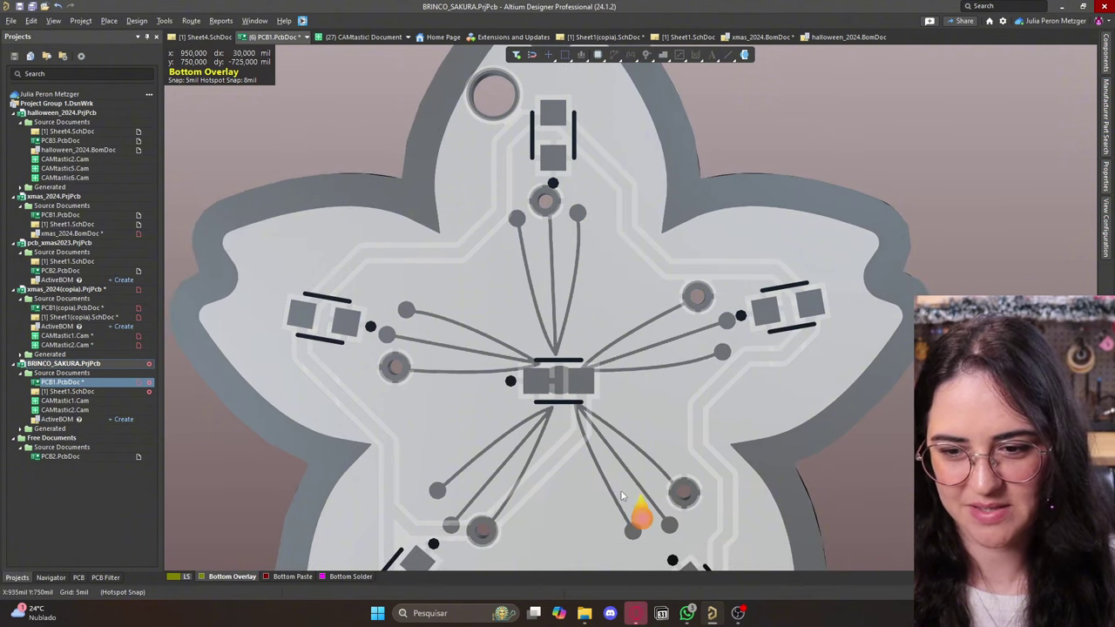
{"action": "key", "text": "v"}
{"action": "key", "text": "b"}
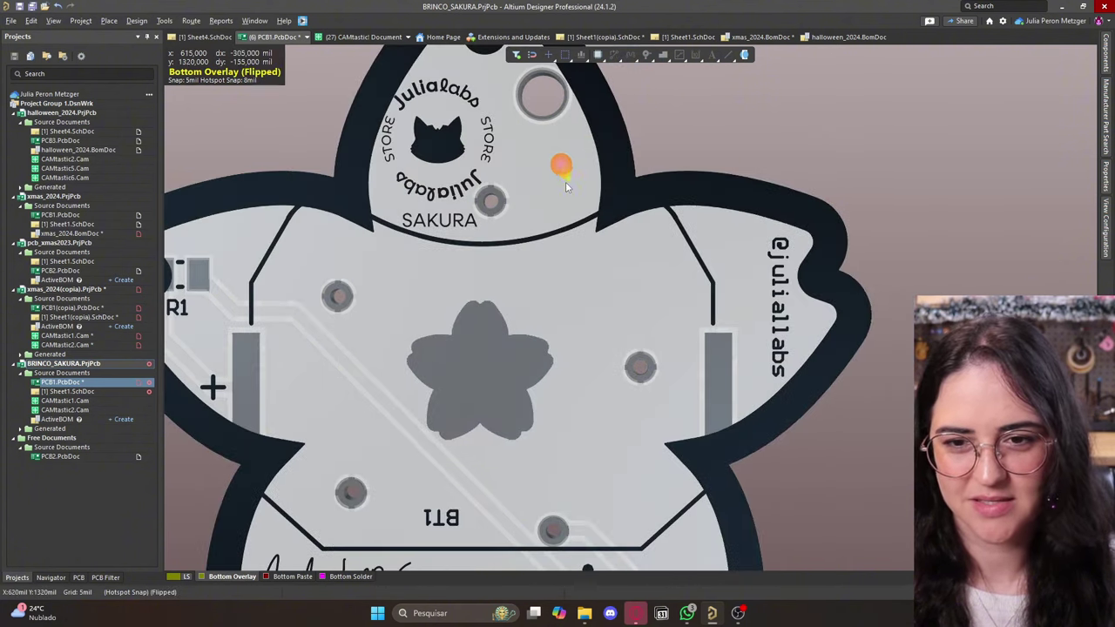
{"action": "key", "text": "v"}
{"action": "key", "text": "b"}
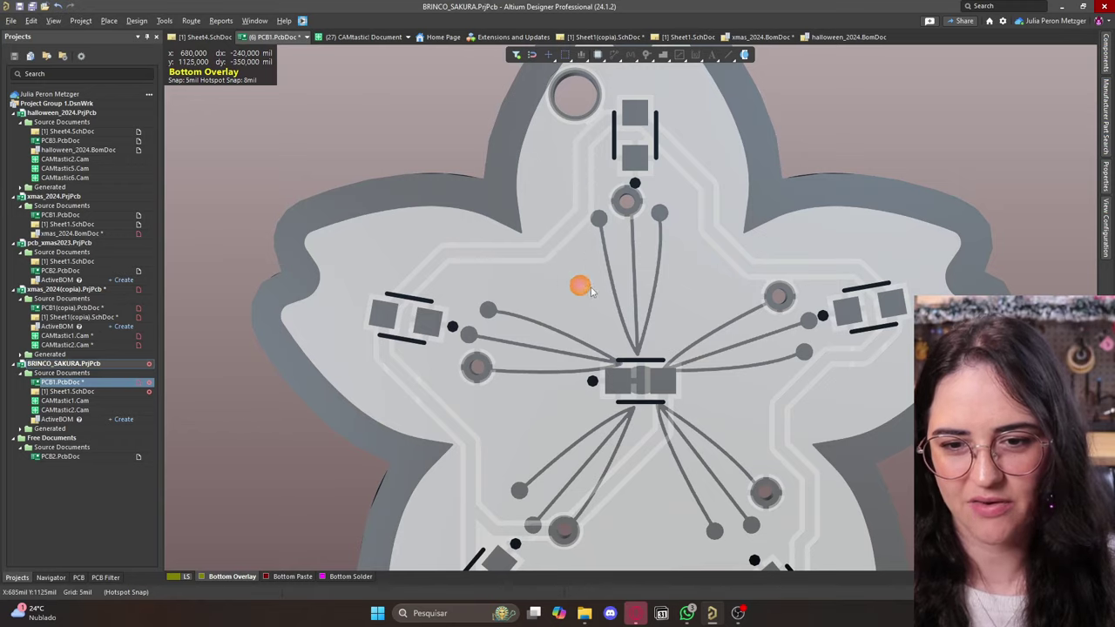
{"action": "key", "text": "v"}
{"action": "key", "text": "b"}
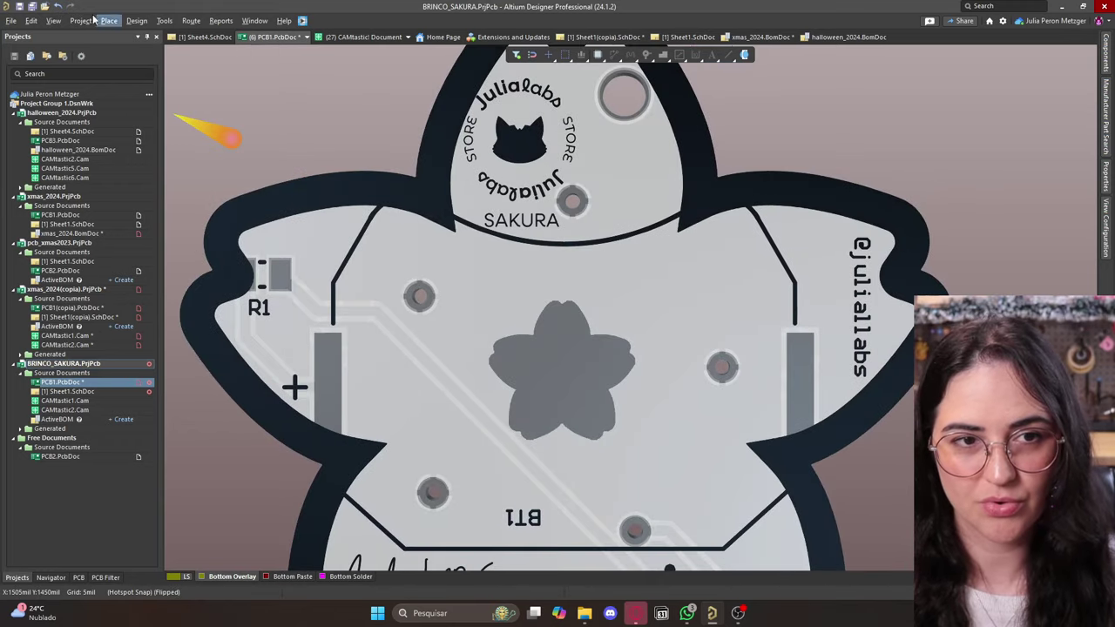
Return to 2D layout mode and move the logo off the board, beside the upper petal.
{"action": "left_click", "coordinate": [52, 21]}
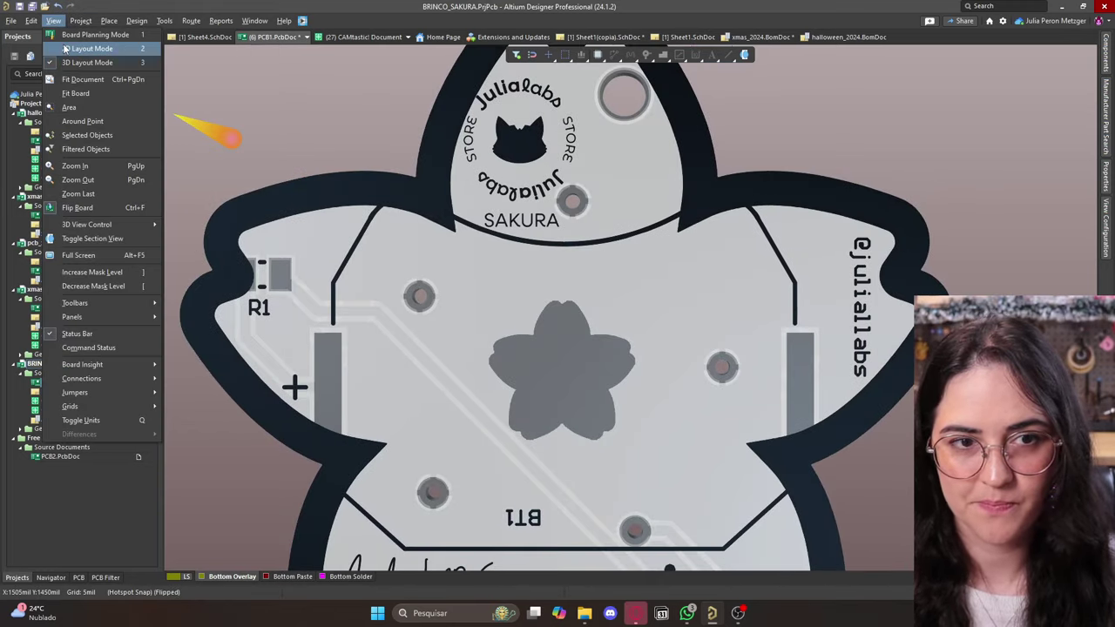
{"action": "left_click", "coordinate": [86, 46]}
{"action": "right_click_drag", "start_coordinate": [639, 333], "coordinate": [585, 323]}
{"action": "left_click_drag", "start_coordinate": [597, 283], "coordinate": [774, 185]}
{"action": "left_click", "coordinate": [674, 137]}
Shrink the logo with Resize Union and move it back into the upper petal beside the round hole.
{"action": "right_click", "coordinate": [747, 162]}
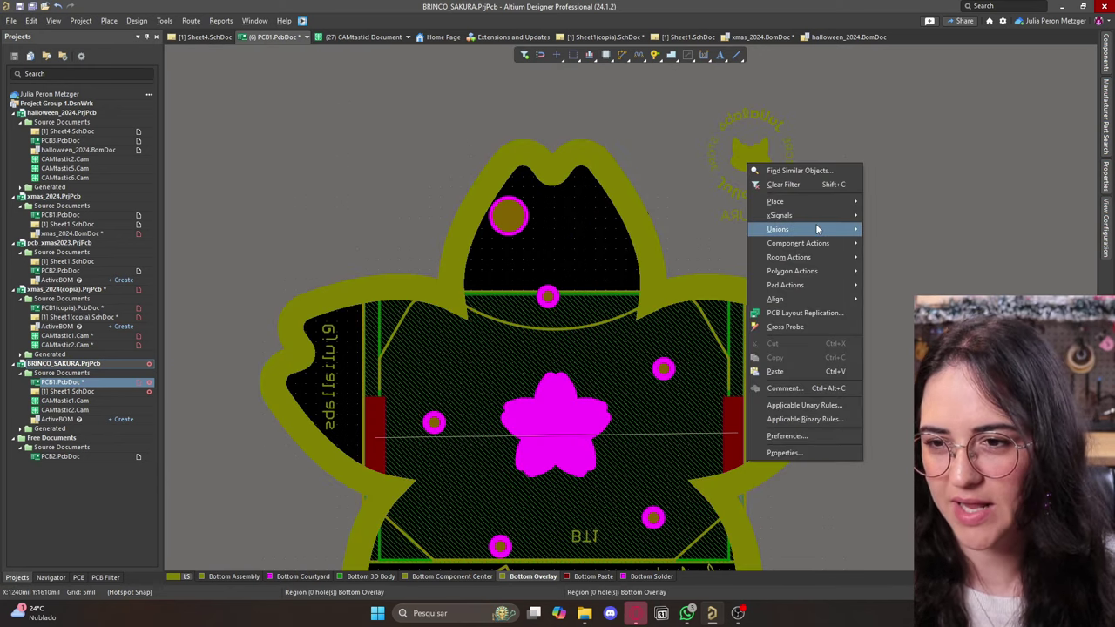
{"action": "mouse_move", "coordinate": [815, 227]}
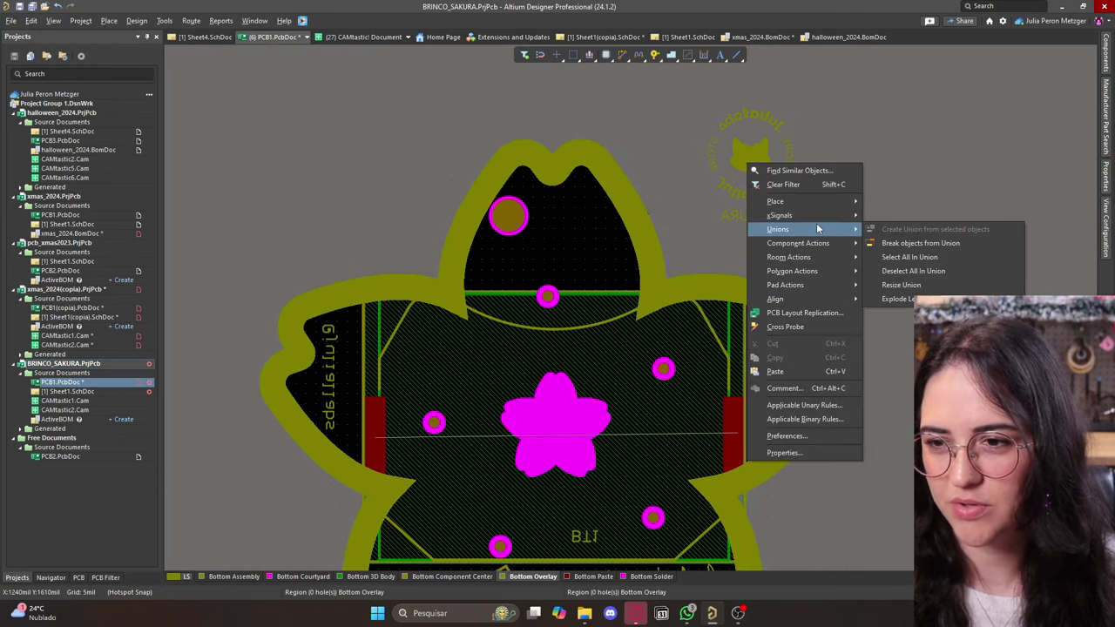
{"action": "left_click", "coordinate": [902, 285]}
{"action": "left_click", "coordinate": [783, 163]}
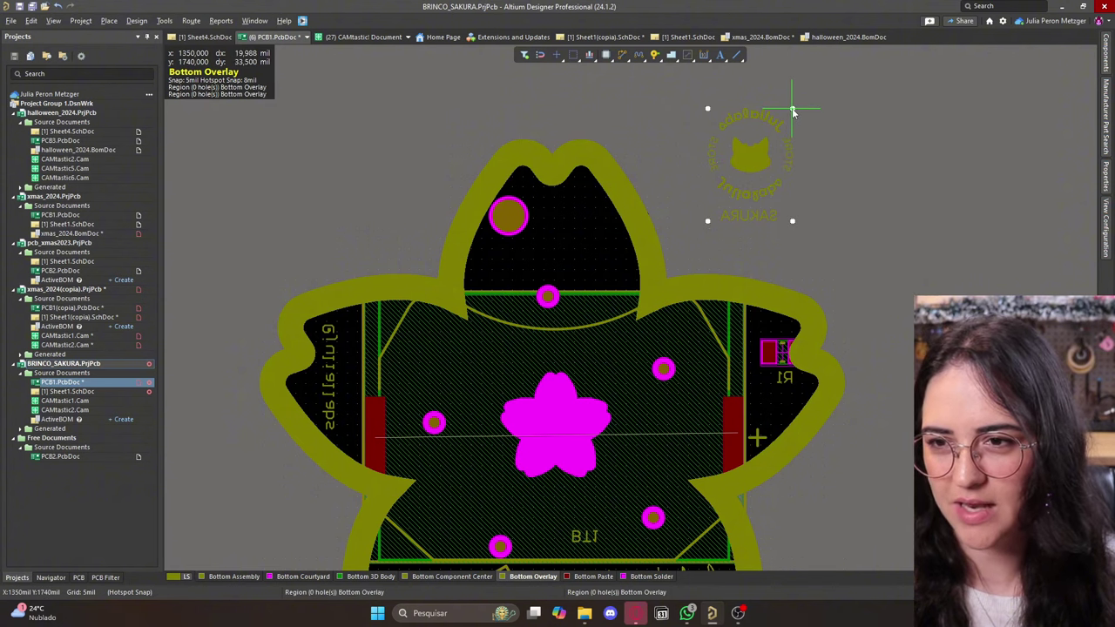
{"action": "left_click_drag", "start_coordinate": [793, 111], "coordinate": [767, 155]}
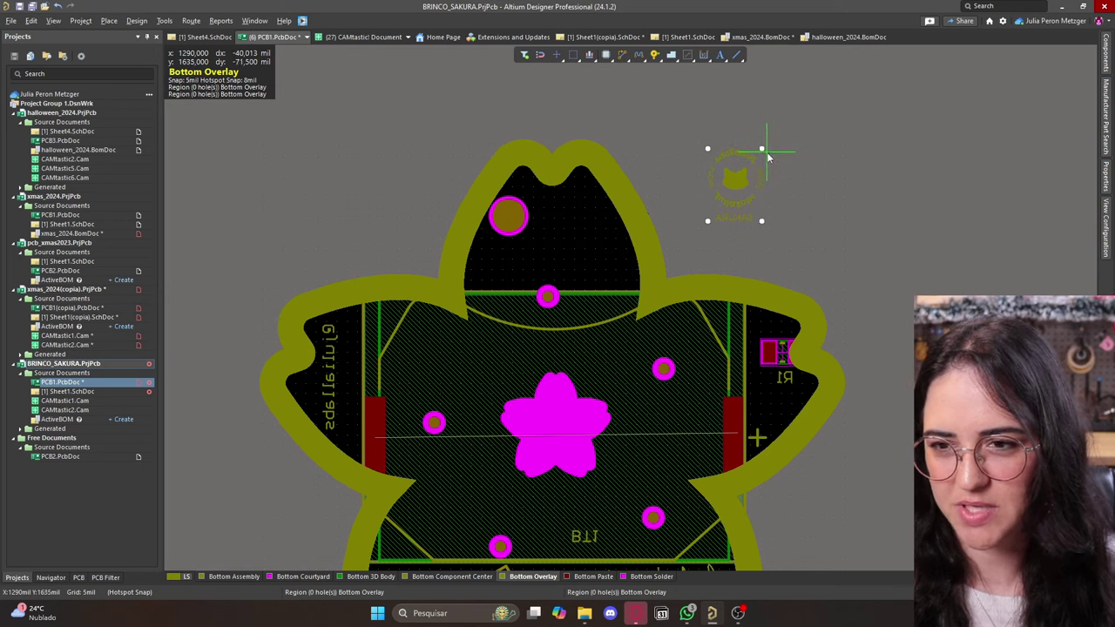
{"action": "left_click_drag", "start_coordinate": [740, 179], "coordinate": [574, 244]}
{"action": "scroll", "coordinate": [509, 208], "scroll_direction": "up", "scroll_amount": 3, "text": "ctrl"}
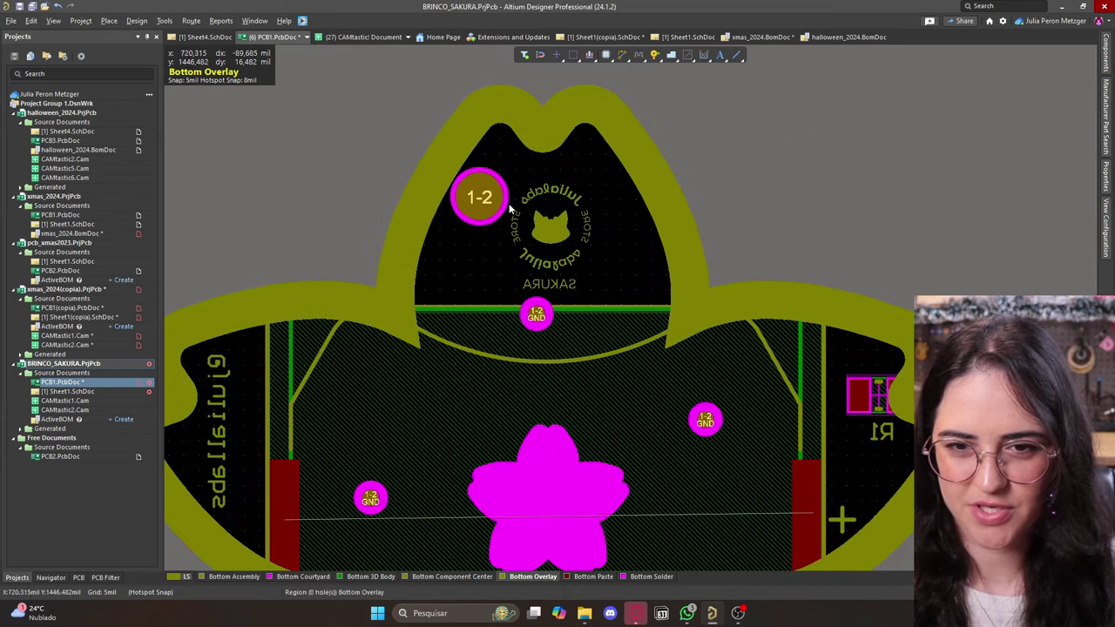
Enlarge the logo slightly with Resize Union so it fills the free space inside the upper petal.
{"action": "right_click", "coordinate": [571, 200]}
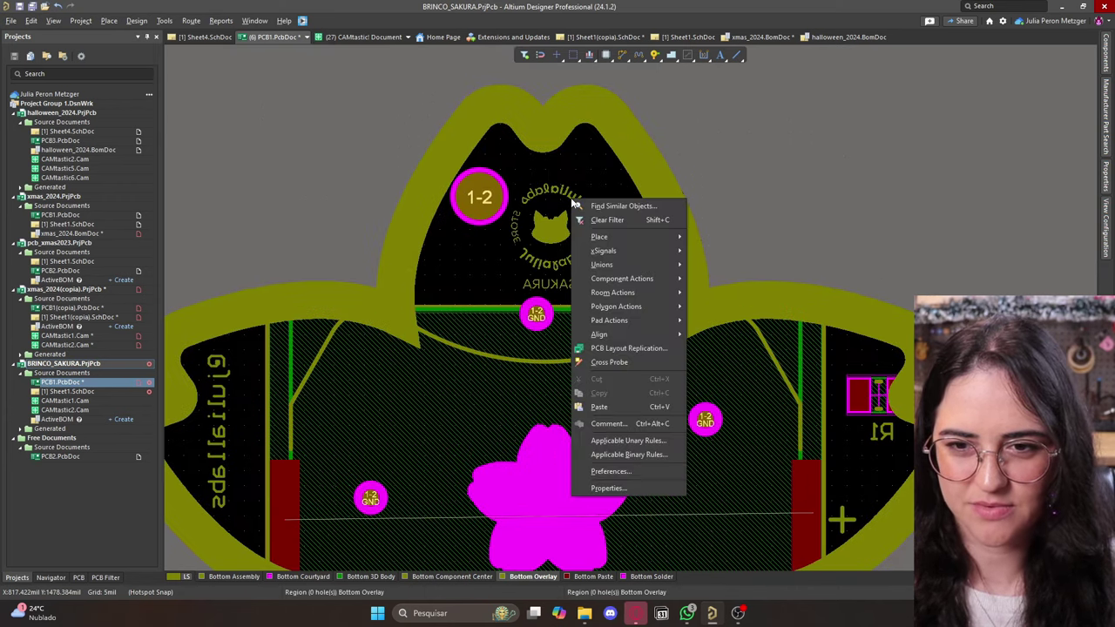
{"action": "mouse_move", "coordinate": [636, 263]}
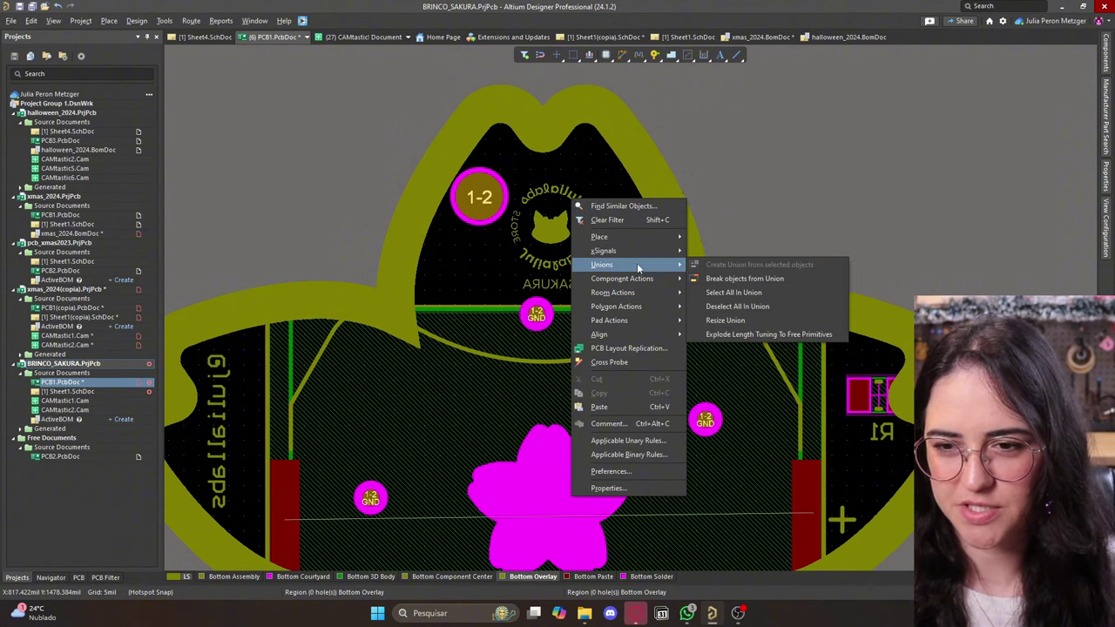
{"action": "left_click", "coordinate": [725, 321]}
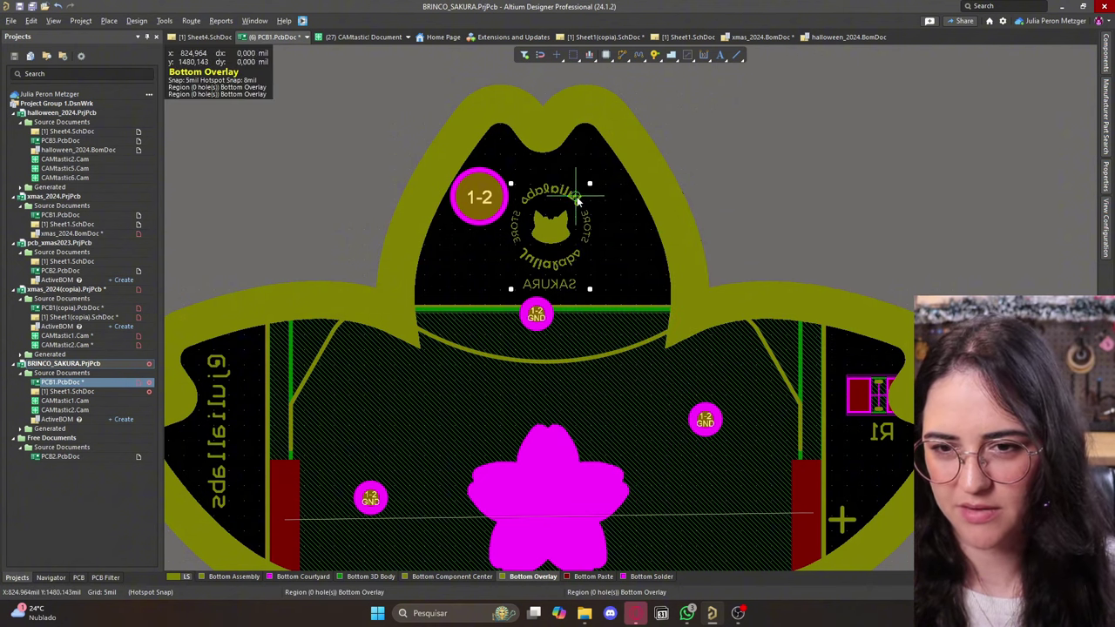
{"action": "left_click_drag", "start_coordinate": [596, 181], "coordinate": [616, 160]}
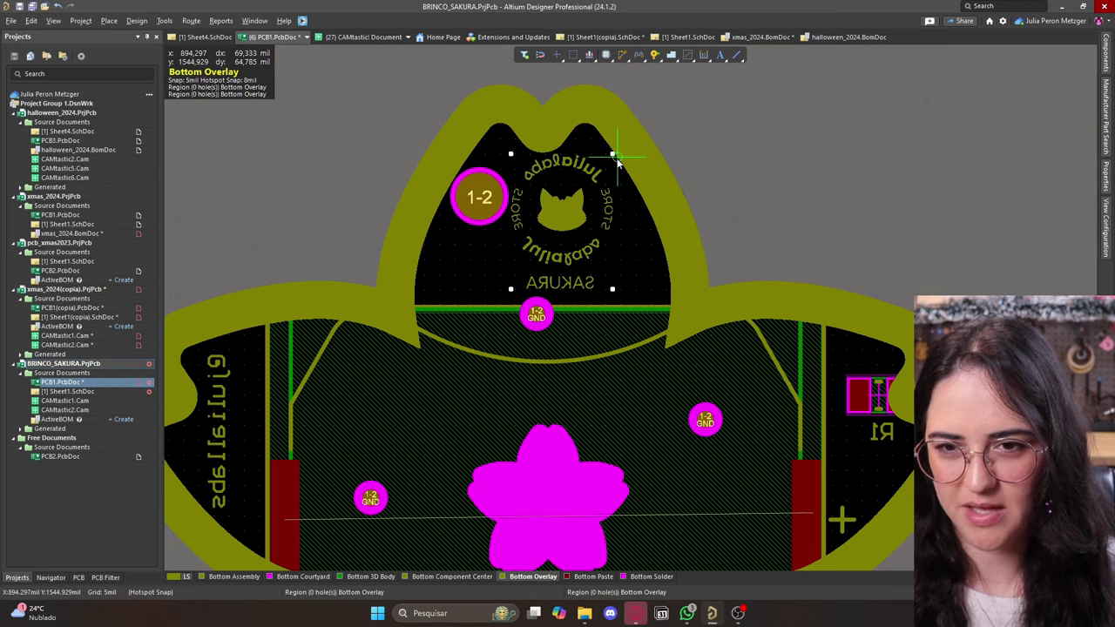
{"action": "left_click", "coordinate": [617, 160]}
{"action": "left_click", "coordinate": [578, 224]}
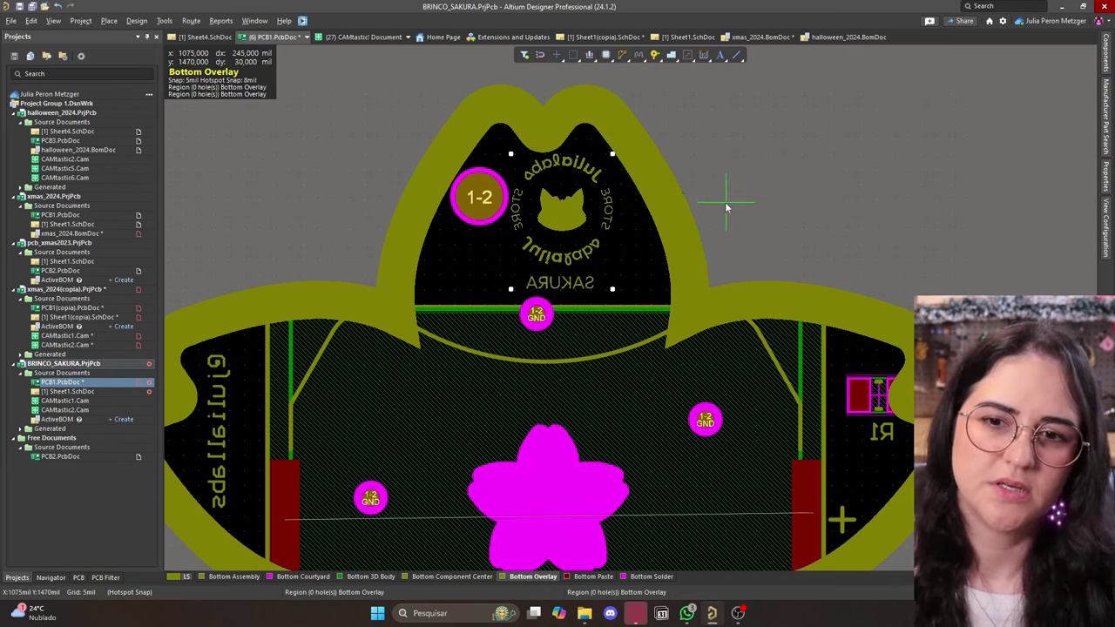
{"action": "scroll", "coordinate": [723, 199], "scroll_direction": "down", "scroll_amount": 2, "text": "ctrl"}
{"action": "scroll", "coordinate": [765, 205], "scroll_direction": "up", "scroll_amount": 1, "text": "ctrl"}
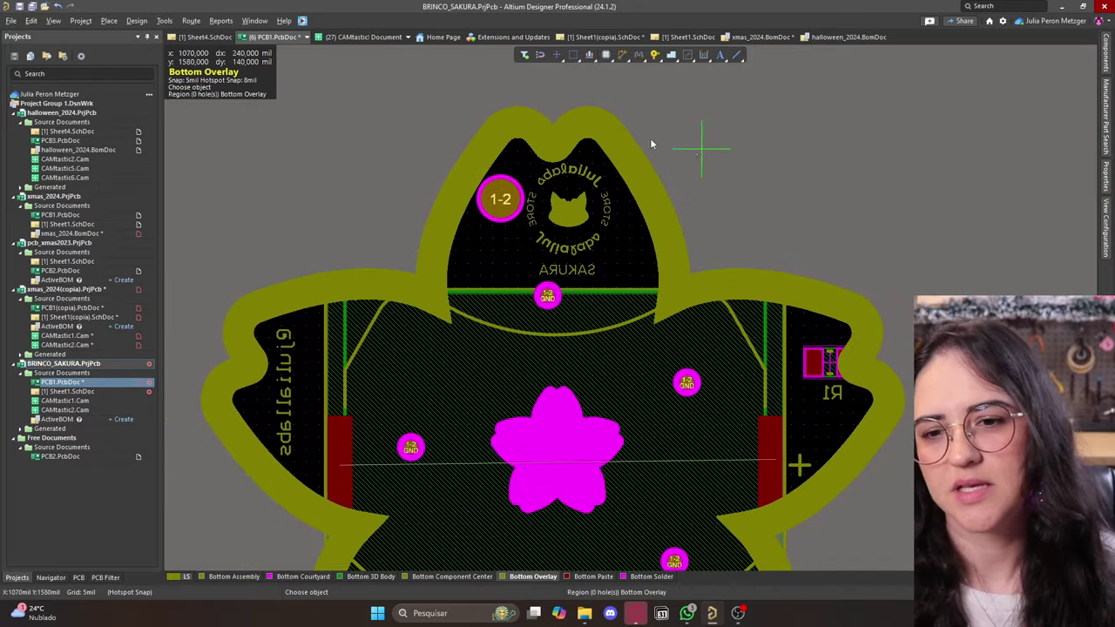
{"action": "scroll", "coordinate": [500, 545], "scroll_direction": "down", "scroll_amount": 2}
{"action": "right_click", "coordinate": [531, 403]}
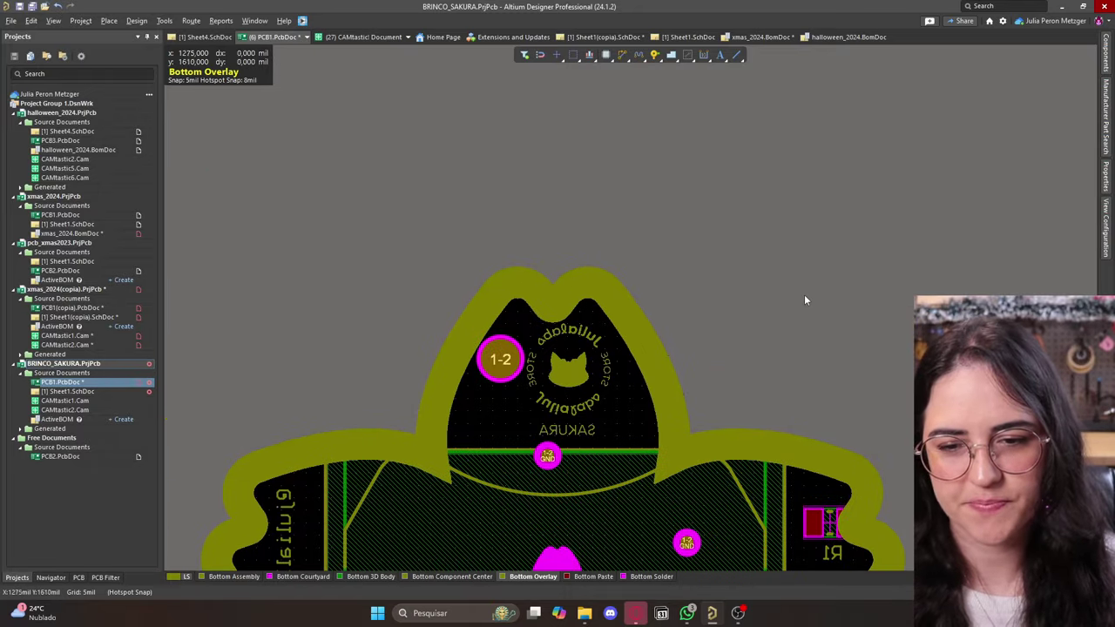
{"action": "scroll", "coordinate": [559, 406], "scroll_direction": "up", "scroll_amount": 4, "text": "ctrl"}
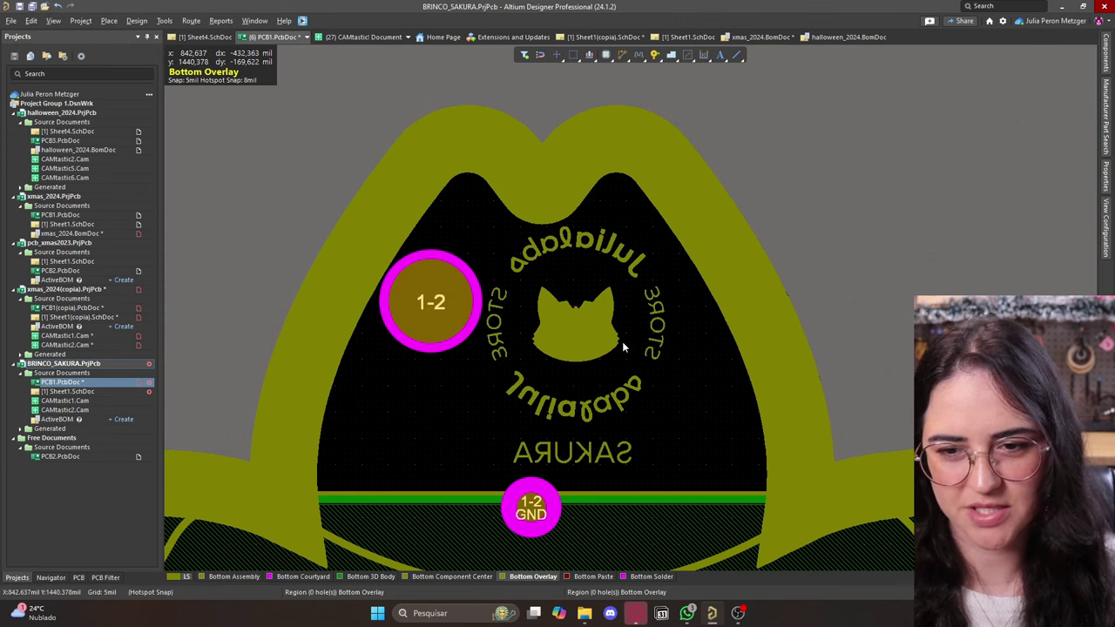
Show the board in 3D layout mode and examine the resized logo beside the round hole in the upper petal.
{"action": "scroll", "coordinate": [580, 248], "scroll_direction": "down", "scroll_amount": 1}
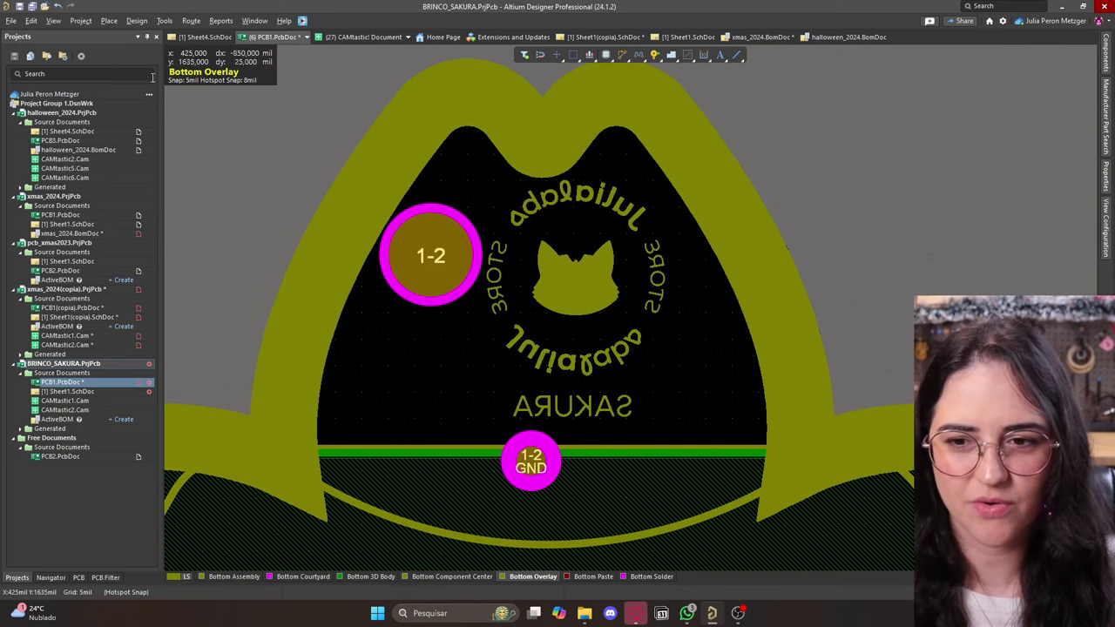
{"action": "left_click", "coordinate": [109, 20]}
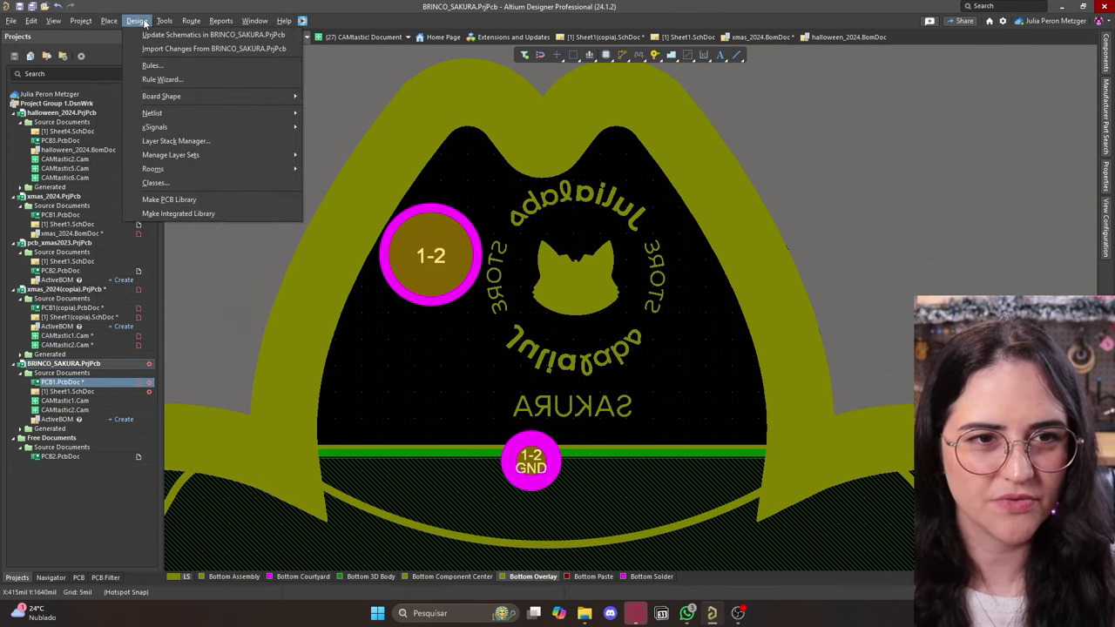
{"action": "key", "text": "Escape"}
{"action": "key", "text": "3"}
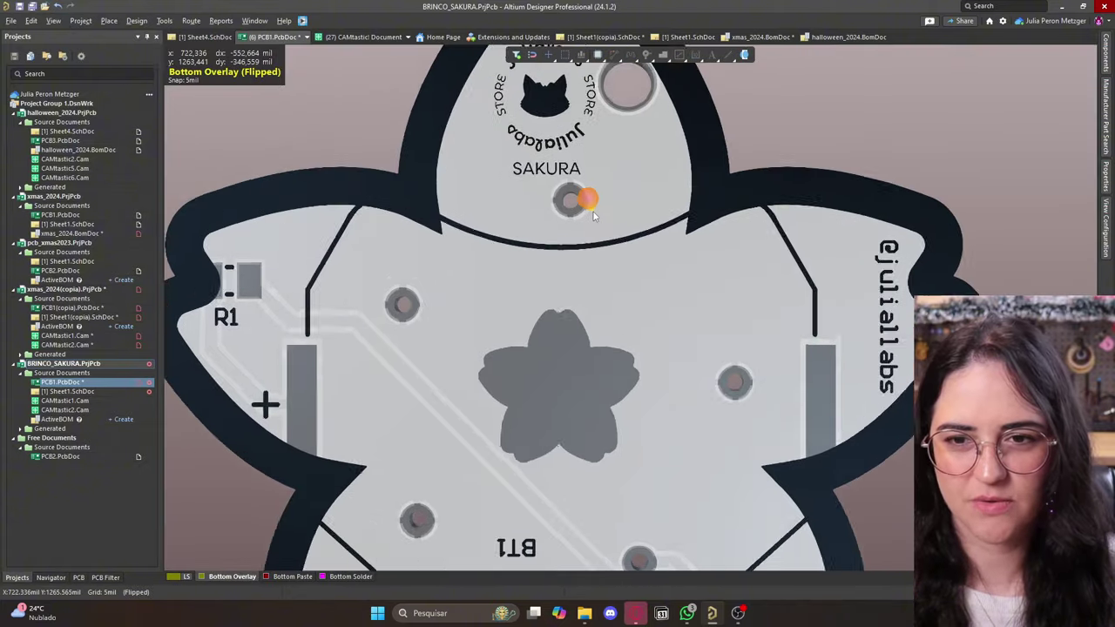
{"action": "scroll", "coordinate": [593, 206], "scroll_direction": "down", "scroll_amount": 5, "text": "ctrl"}
{"action": "scroll", "coordinate": [547, 129], "scroll_direction": "up", "scroll_amount": 4, "text": "ctrl"}
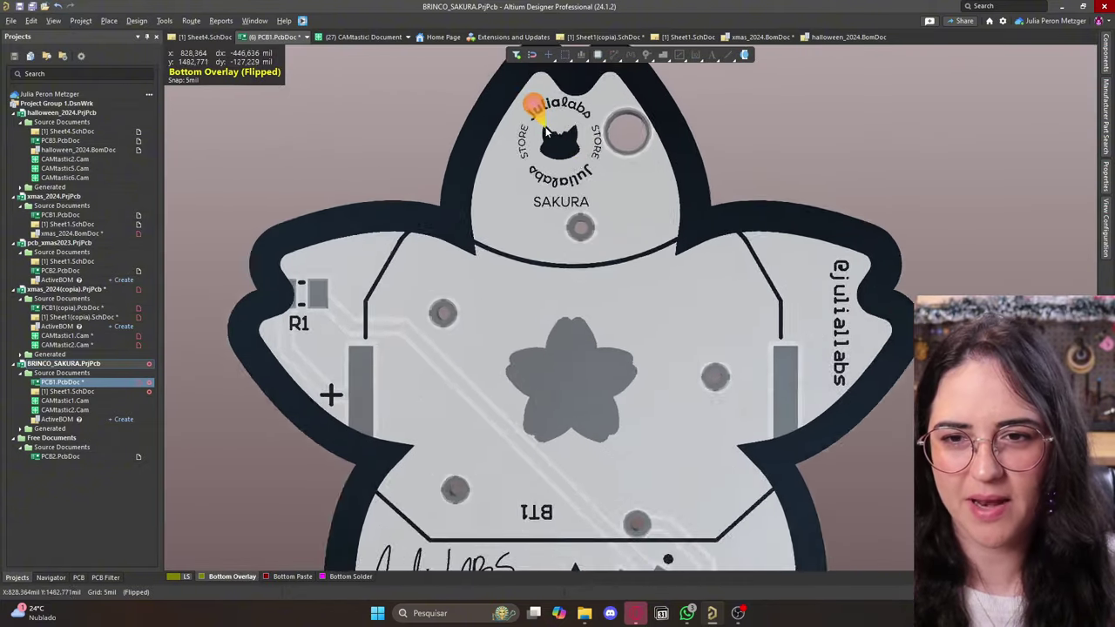
{"action": "scroll", "coordinate": [545, 129], "scroll_direction": "up", "scroll_amount": 2, "text": "ctrl"}
{"action": "scroll", "coordinate": [601, 214], "scroll_direction": "down", "scroll_amount": 1, "text": "ctrl"}
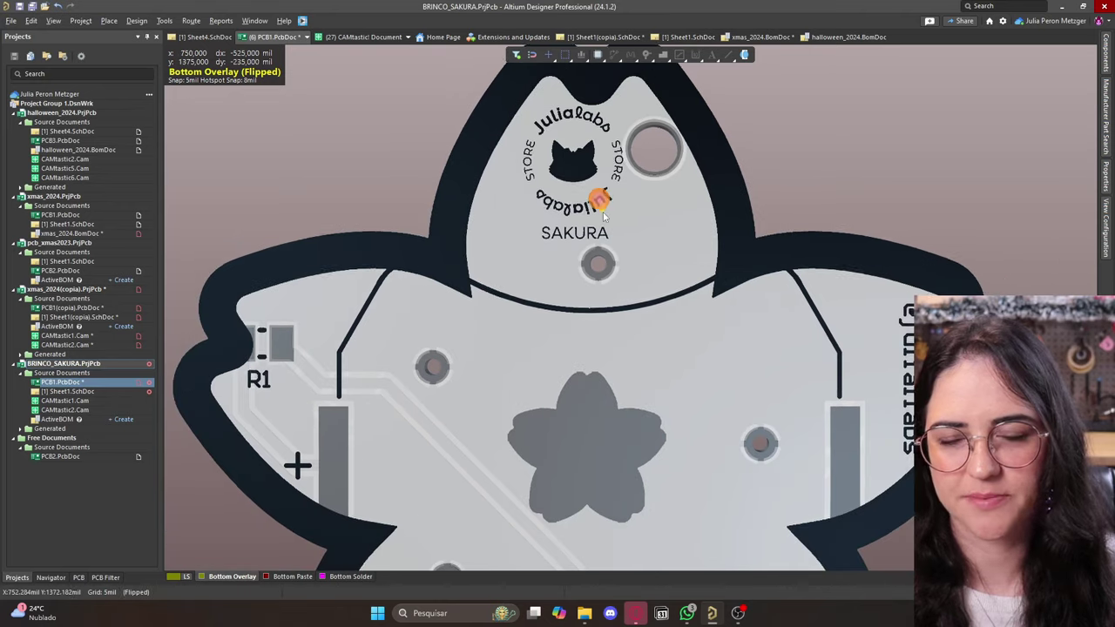
{"action": "right_click_drag", "start_coordinate": [603, 216], "coordinate": [598, 243]}
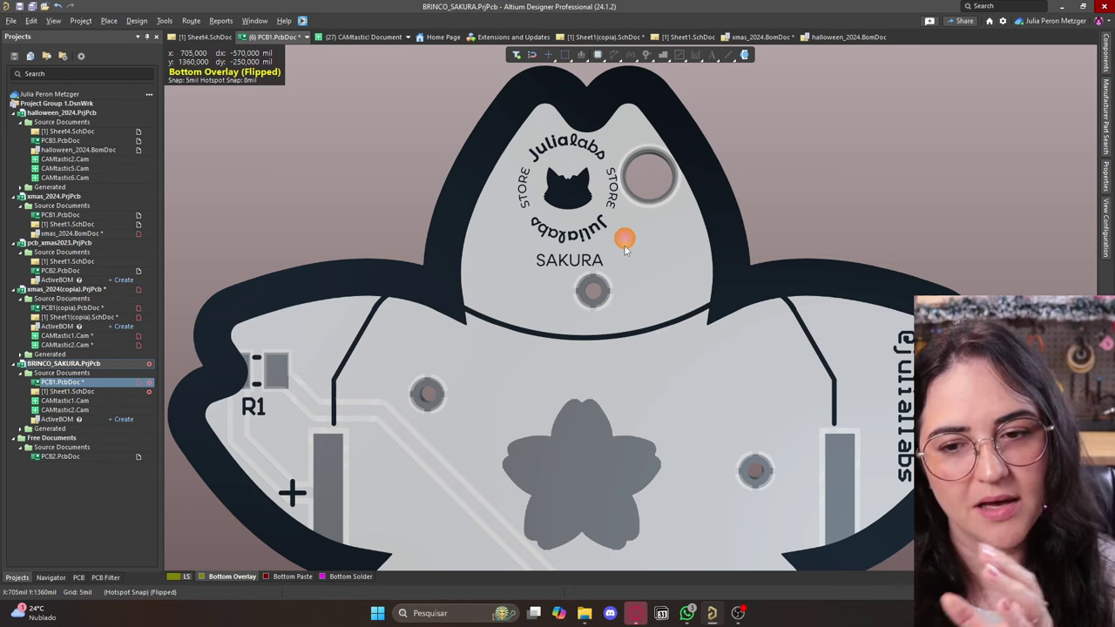
{"action": "scroll", "coordinate": [624, 245], "scroll_direction": "down", "scroll_amount": 3, "text": "ctrl"}
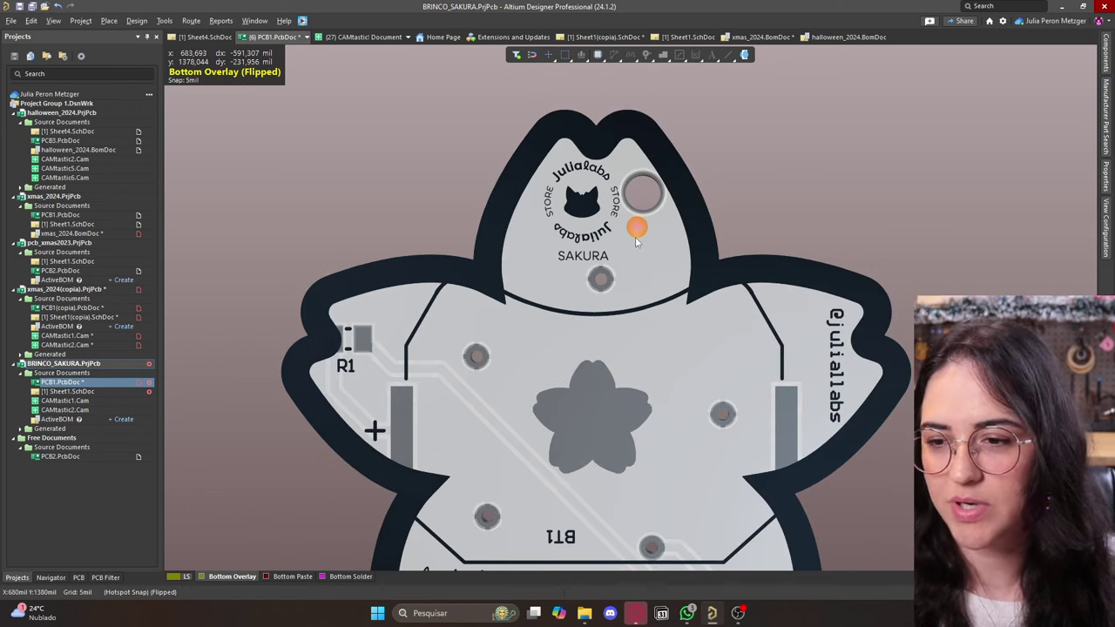
{"action": "scroll", "coordinate": [633, 238], "scroll_direction": "up", "scroll_amount": 2, "text": "ctrl"}
{"action": "scroll", "coordinate": [628, 236], "scroll_direction": "down", "scroll_amount": 3, "text": "ctrl"}
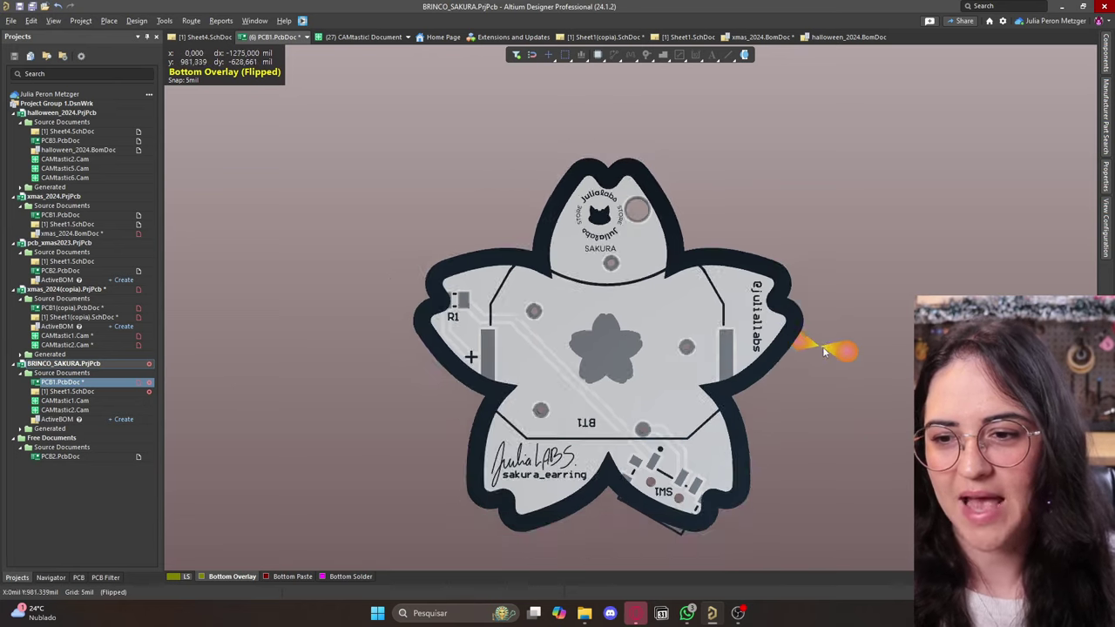
Examine the vertical handle text on the side petal and its fit within the whole back face of the board.
{"action": "scroll", "coordinate": [811, 368], "scroll_direction": "down", "scroll_amount": 2, "text": "ctrl"}
{"action": "scroll", "coordinate": [788, 318], "scroll_direction": "up", "scroll_amount": 4, "text": "ctrl"}
{"action": "scroll", "coordinate": [788, 318], "scroll_direction": "up", "scroll_amount": 2, "text": "ctrl"}
{"action": "scroll", "coordinate": [662, 184], "scroll_direction": "up", "scroll_amount": 2, "text": "ctrl"}
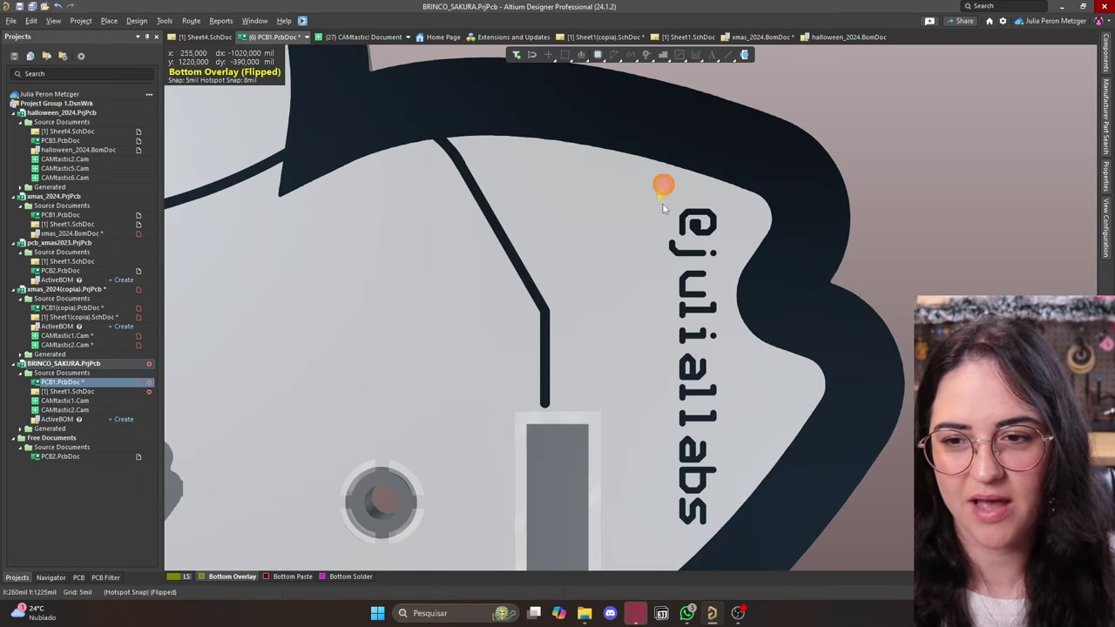
{"action": "scroll", "coordinate": [687, 384], "scroll_direction": "up", "scroll_amount": 1, "text": "ctrl"}
{"action": "scroll", "coordinate": [685, 142], "scroll_direction": "down", "scroll_amount": 4}
{"action": "scroll", "coordinate": [719, 257], "scroll_direction": "up", "scroll_amount": 5}
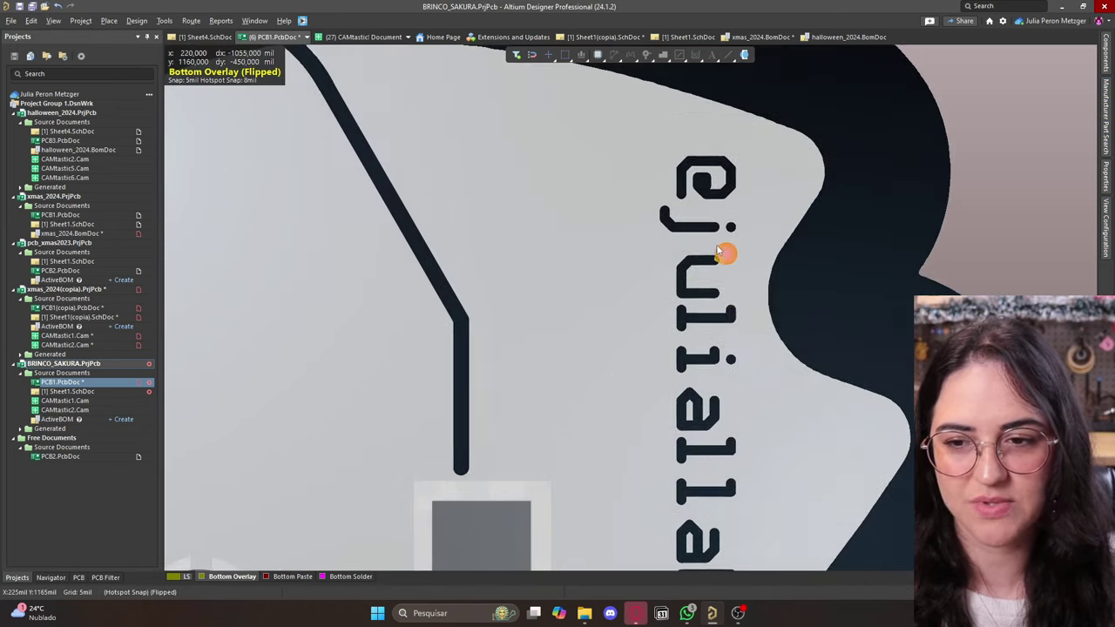
{"action": "scroll", "coordinate": [723, 219], "scroll_direction": "down", "scroll_amount": 2, "text": "ctrl"}
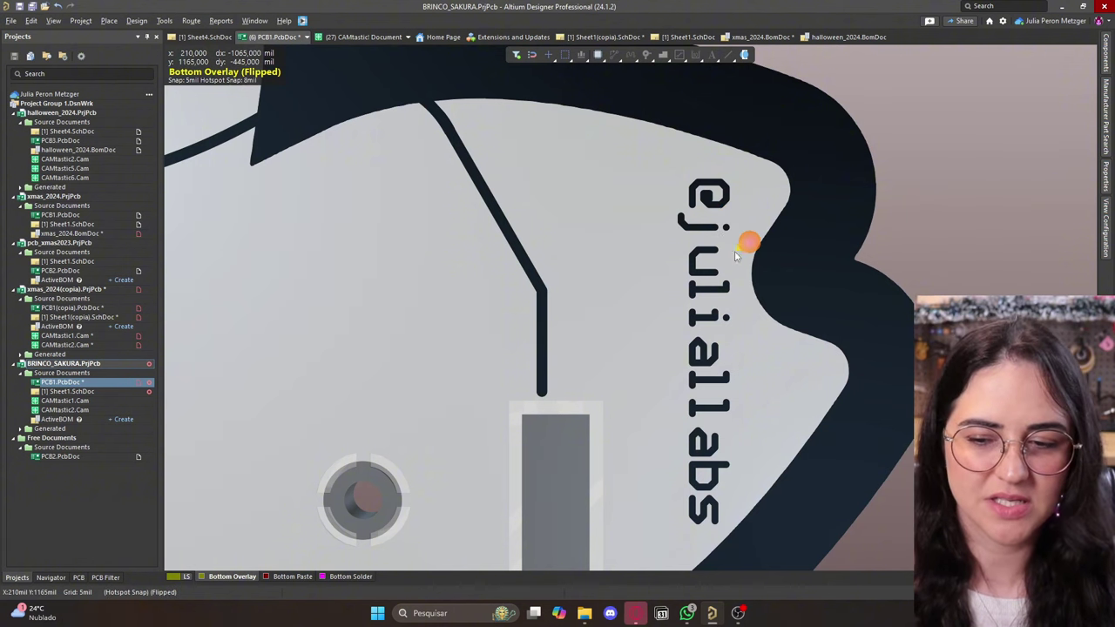
{"action": "scroll", "coordinate": [736, 257], "scroll_direction": "down", "scroll_amount": 3, "text": "ctrl"}
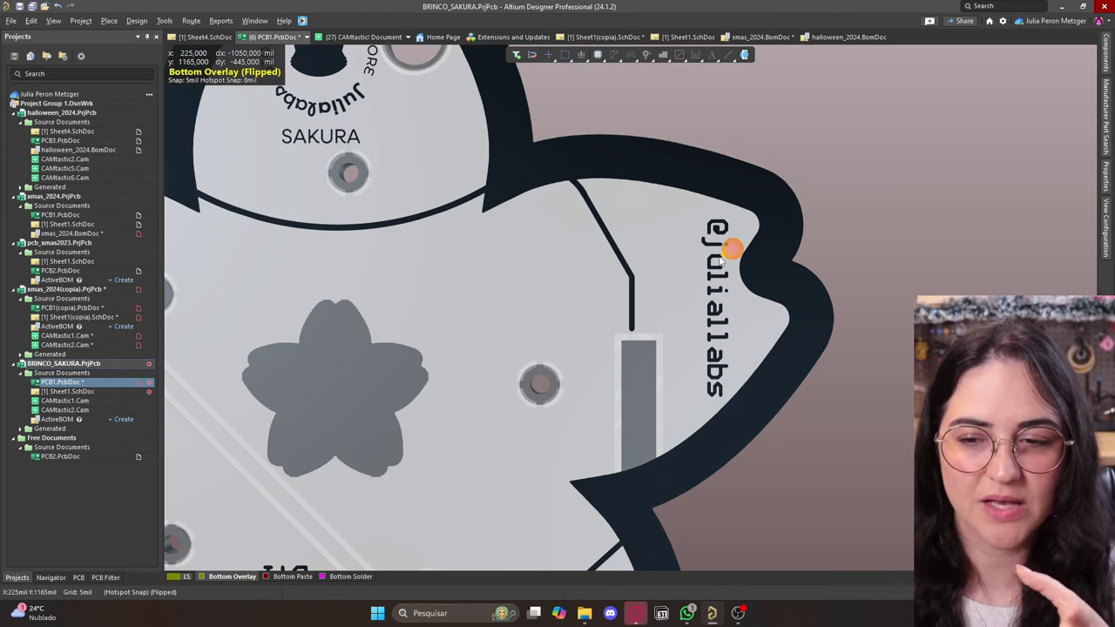
{"action": "scroll", "coordinate": [717, 241], "scroll_direction": "down", "scroll_amount": 4, "text": "ctrl"}
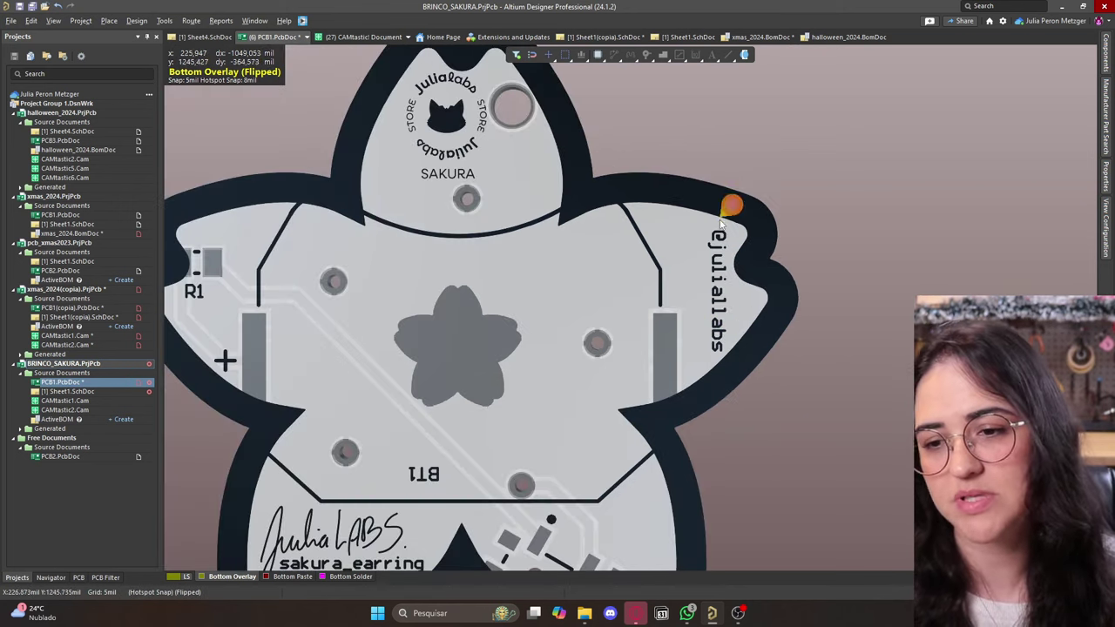
{"action": "scroll", "coordinate": [722, 320], "scroll_direction": "down", "scroll_amount": 2, "text": "ctrl"}
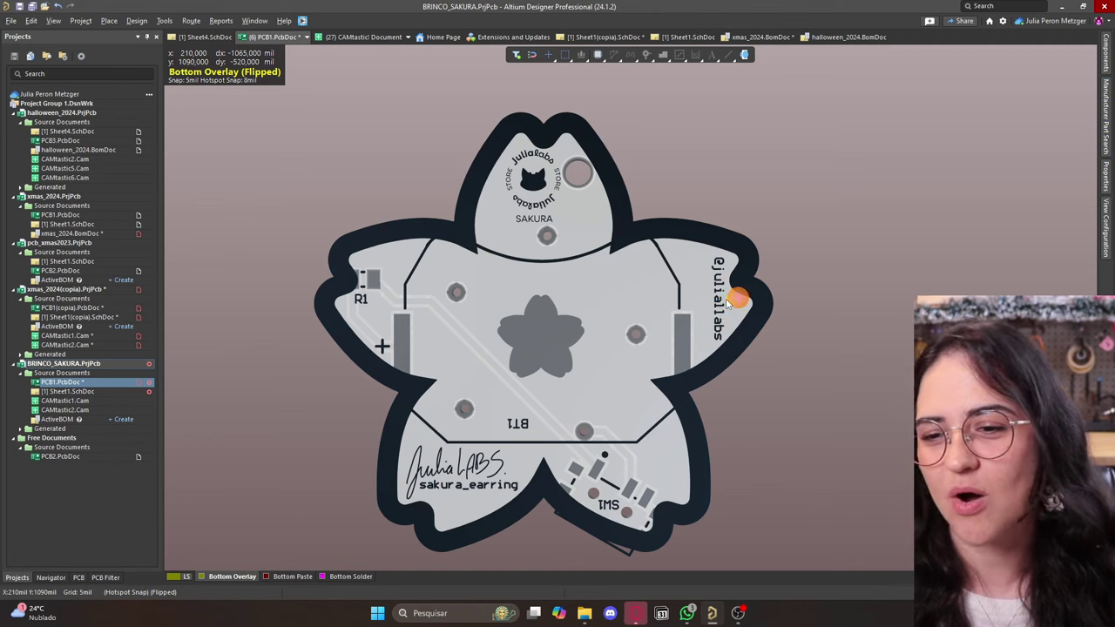
Return to 2D layout mode and delete the vertical handle text and the "sakura_earring" text from the bottom overlay.
{"action": "left_click", "coordinate": [53, 20]}
{"action": "left_click", "coordinate": [79, 47]}
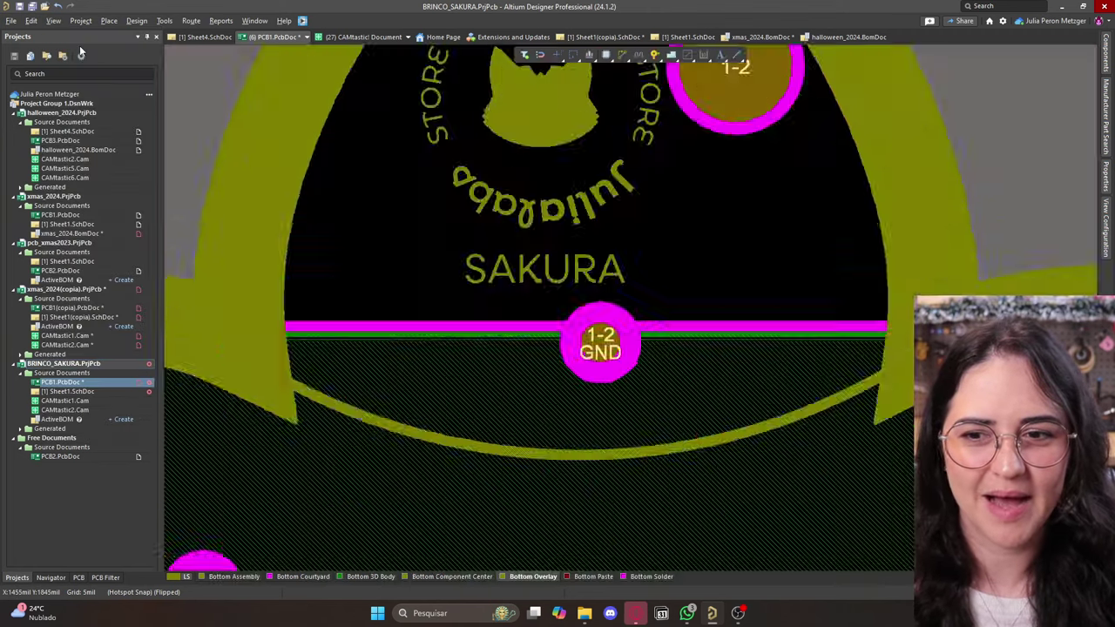
{"action": "scroll", "coordinate": [686, 351], "scroll_direction": "down", "scroll_amount": 5, "text": "ctrl"}
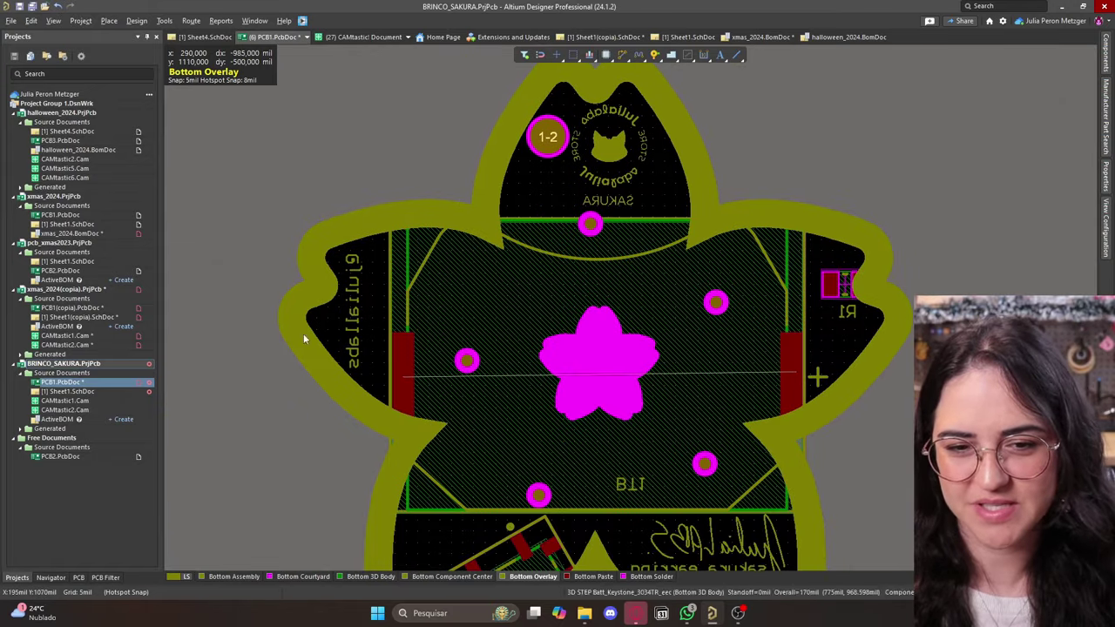
{"action": "left_click", "coordinate": [351, 311]}
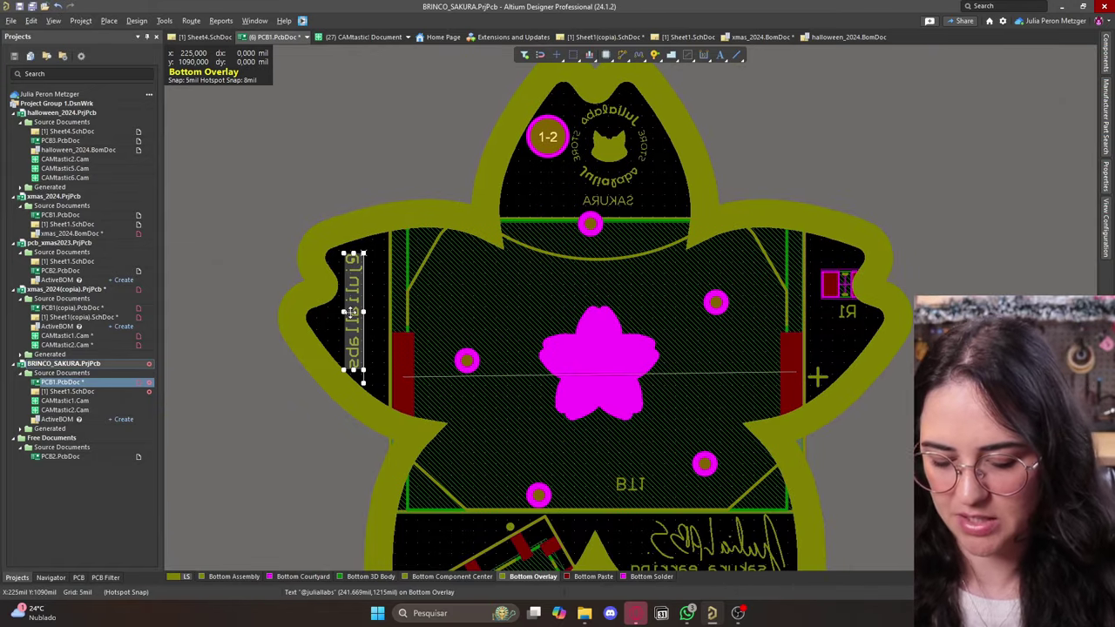
{"action": "key", "text": "Delete"}
{"action": "left_click", "coordinate": [711, 442]}
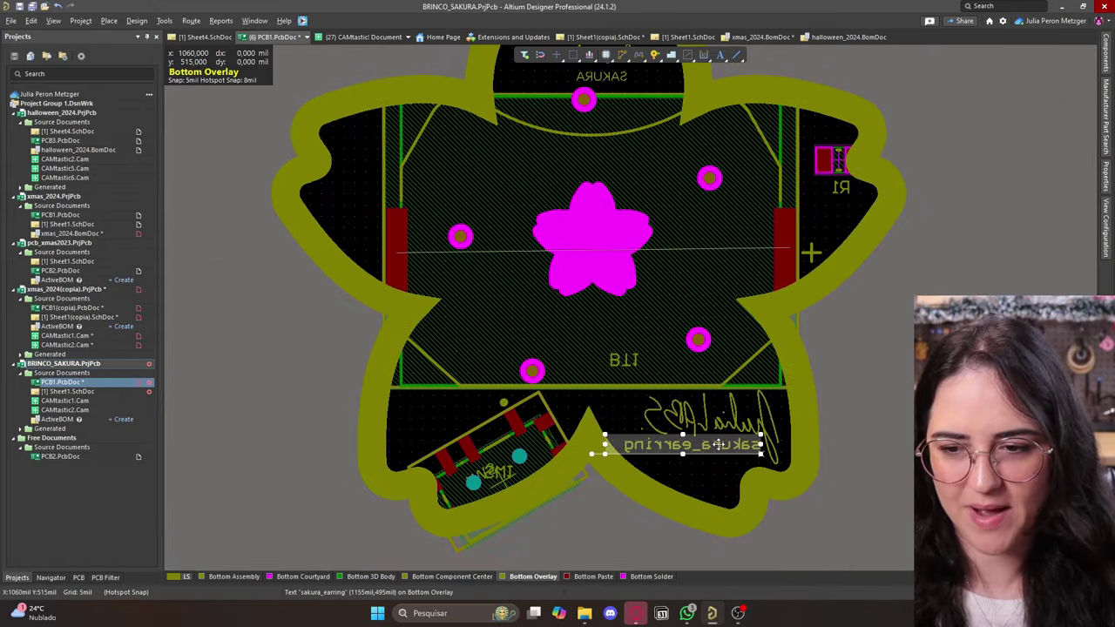
{"action": "key", "text": "Delete"}
Move the store logo within the upper petal, slightly farther from the round hole and closer to the battery outline.
{"action": "left_click_drag", "start_coordinate": [716, 431], "coordinate": [710, 426]}
{"action": "scroll", "coordinate": [709, 426], "scroll_direction": "down", "scroll_amount": 2, "text": "ctrl"}
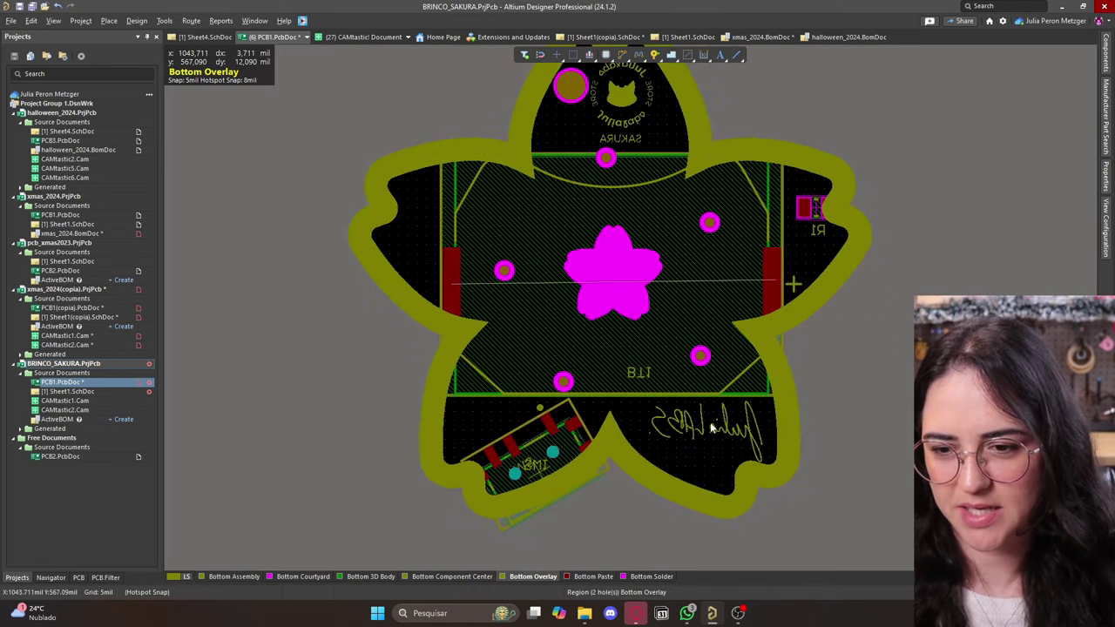
{"action": "left_click_drag", "start_coordinate": [620, 118], "coordinate": [705, 363]}
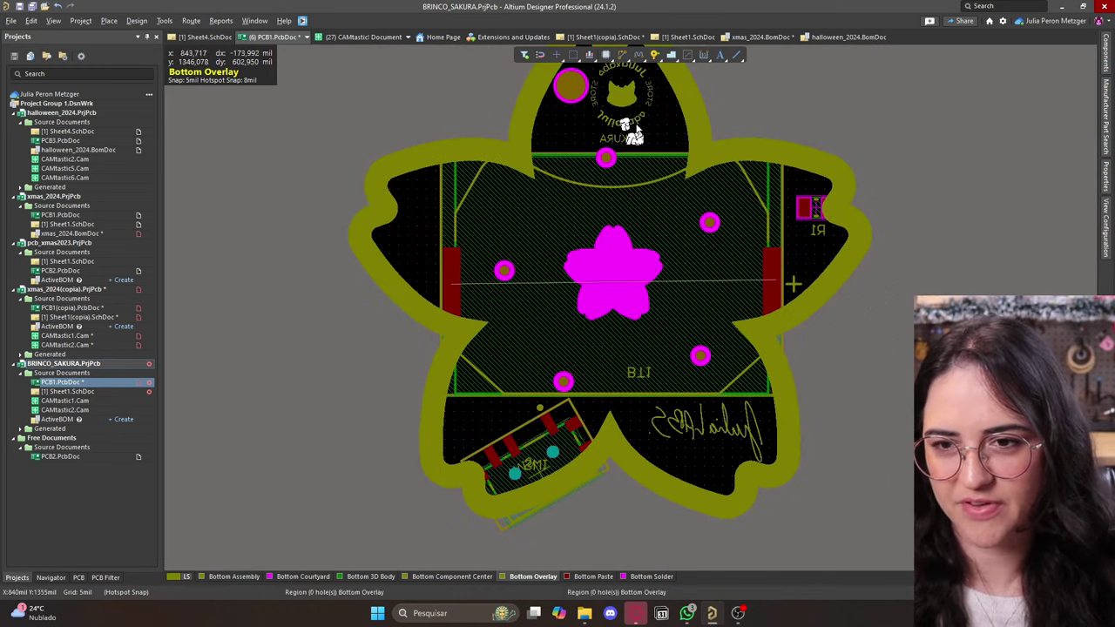
{"action": "left_click", "coordinate": [636, 111]}
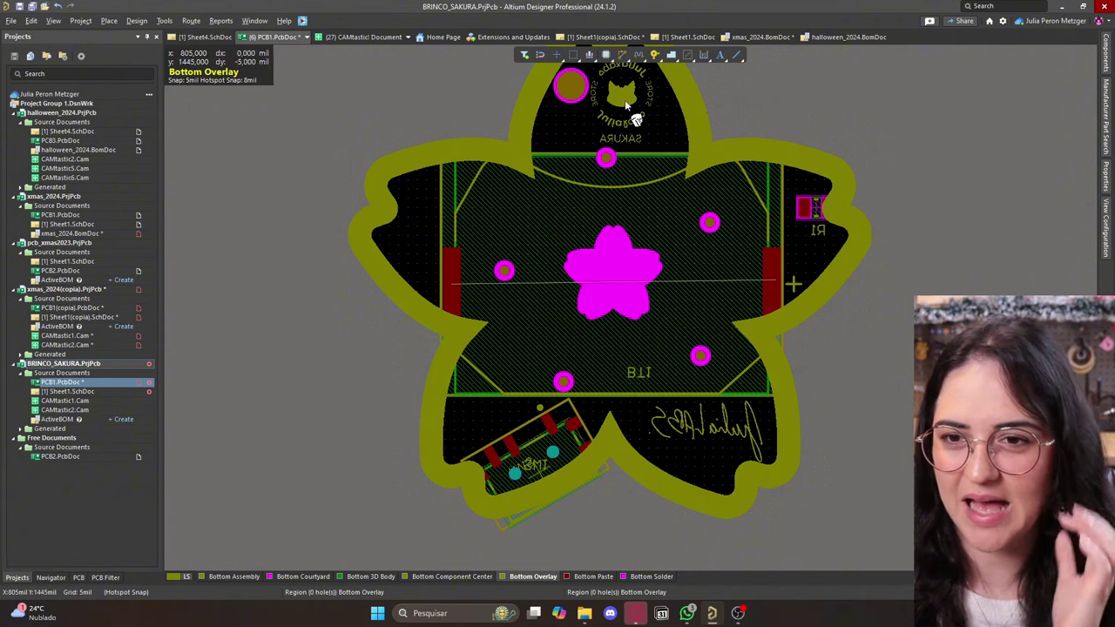
{"action": "mouse_move", "coordinate": [624, 103]}
{"action": "left_mouse_down"}
{"action": "mouse_move", "coordinate": [707, 335]}
{"action": "mouse_move", "coordinate": [712, 440]}
{"action": "mouse_move", "coordinate": [648, 236]}
{"action": "mouse_move", "coordinate": [641, 103]}
{"action": "left_mouse_up"}
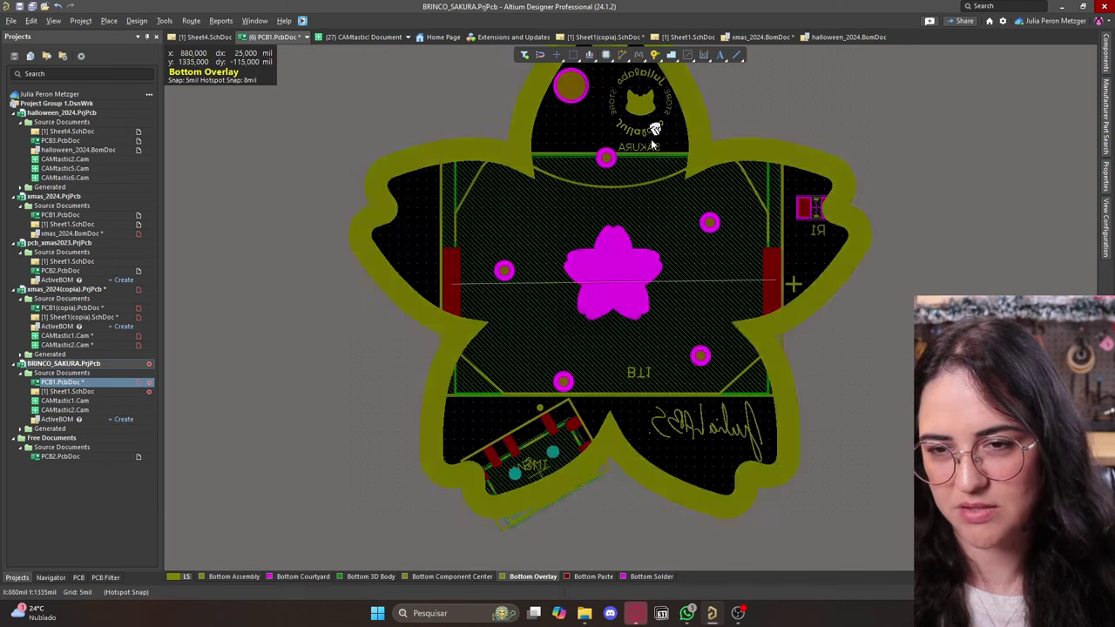
{"action": "scroll", "coordinate": [650, 145], "scroll_direction": "up", "scroll_amount": 3}
{"action": "scroll", "coordinate": [645, 166], "scroll_direction": "down", "scroll_amount": 3}
{"action": "scroll", "coordinate": [640, 199], "scroll_direction": "up", "scroll_amount": 2}
{"action": "scroll", "coordinate": [633, 207], "scroll_direction": "up", "scroll_amount": 2, "text": "ctrl"}
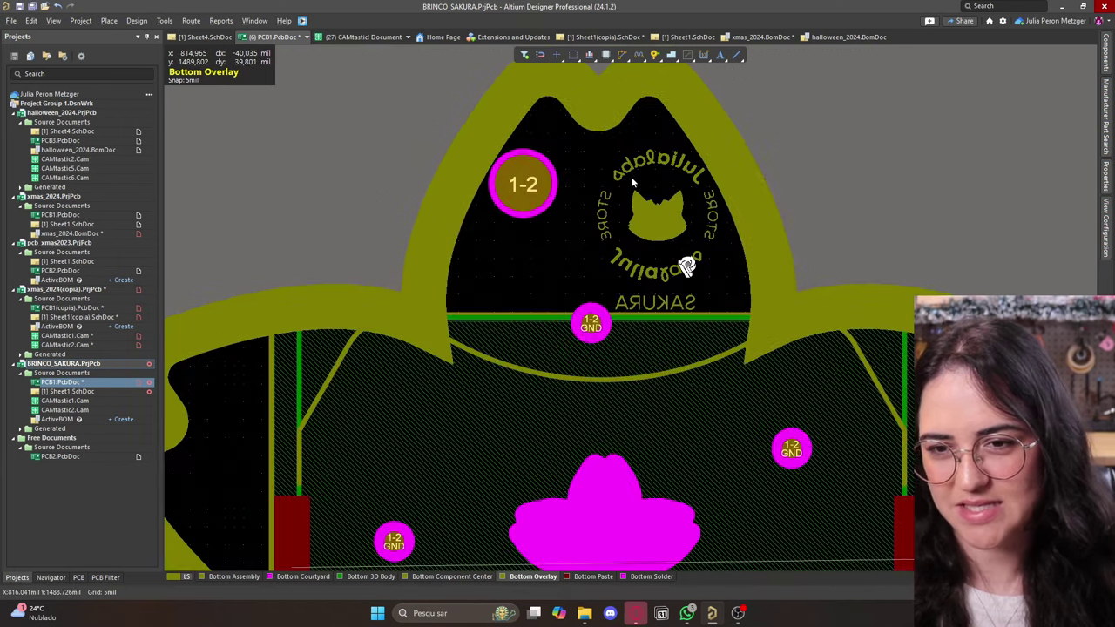
Enlarge the store logo slightly with Resize Union and settle it beside the round hole inside the upper petal.
{"action": "mouse_move", "coordinate": [633, 164]}
{"action": "left_mouse_down"}
{"action": "mouse_move", "coordinate": [555, 150]}
{"action": "mouse_move", "coordinate": [565, 137]}
{"action": "mouse_move", "coordinate": [583, 154]}
{"action": "mouse_move", "coordinate": [566, 152]}
{"action": "mouse_move", "coordinate": [619, 163]}
{"action": "left_mouse_up"}
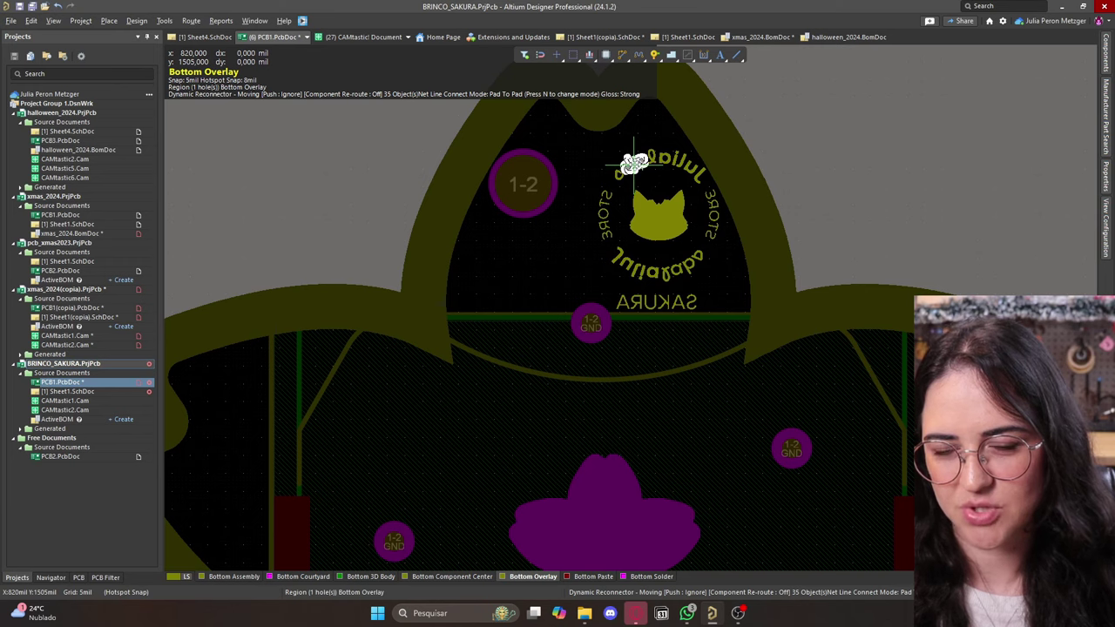
{"action": "left_click", "coordinate": [634, 164]}
{"action": "right_click", "coordinate": [665, 161]}
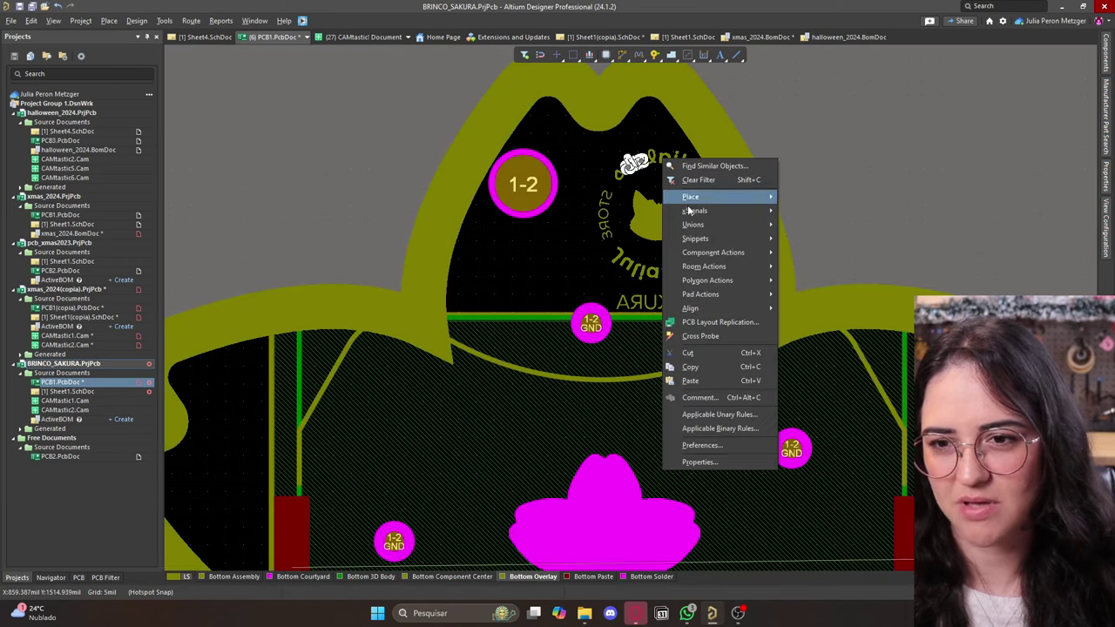
{"action": "mouse_move", "coordinate": [697, 224]}
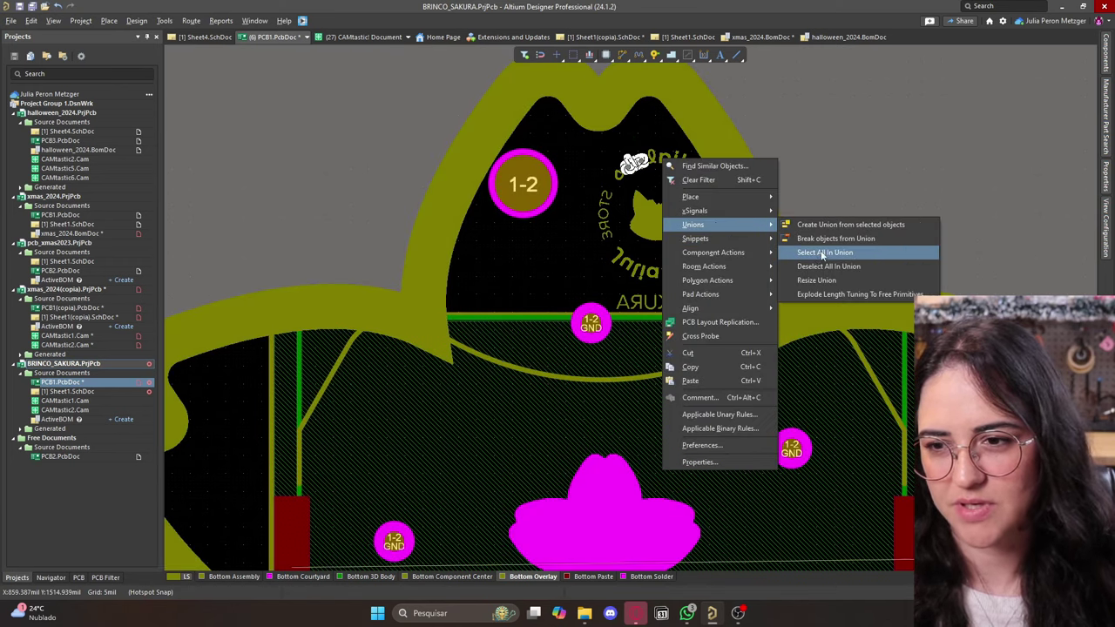
{"action": "left_click", "coordinate": [812, 281]}
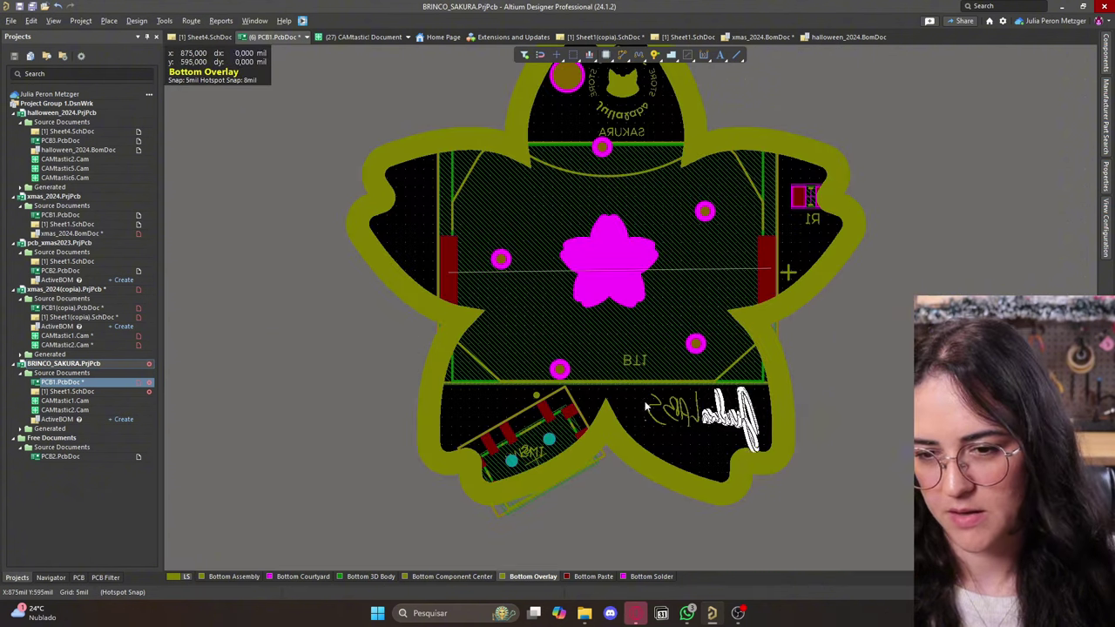
Delete all parts of the handwritten signature artwork from the lower petal on the bottom overlay.
{"action": "left_click", "coordinate": [642, 401]}
{"action": "left_click_drag", "start_coordinate": [635, 390], "coordinate": [769, 428]}
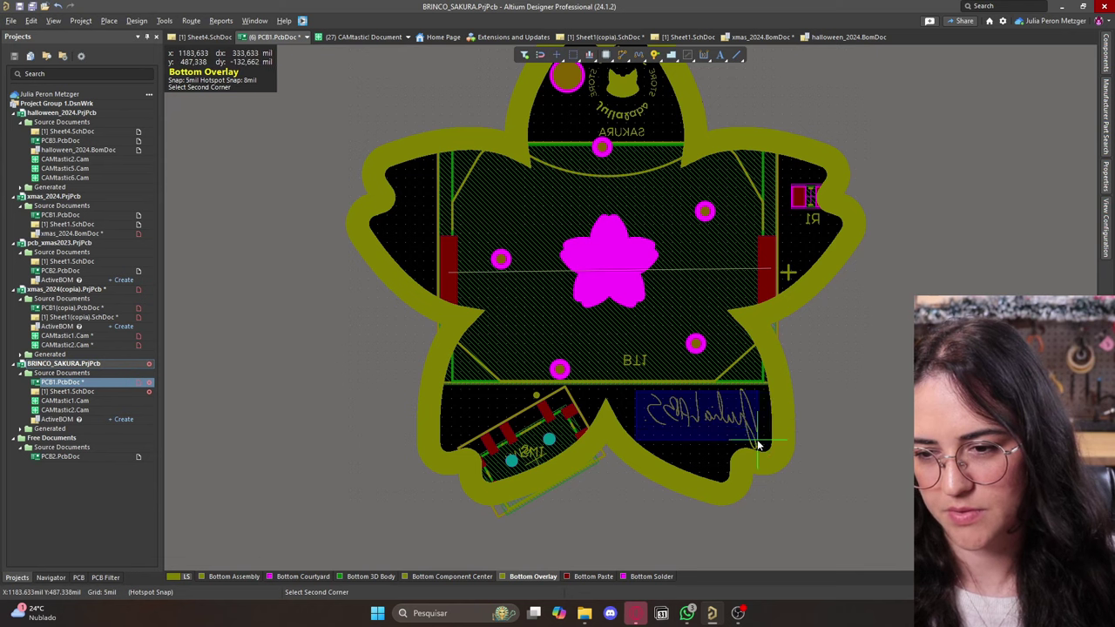
{"action": "left_click", "coordinate": [758, 445]}
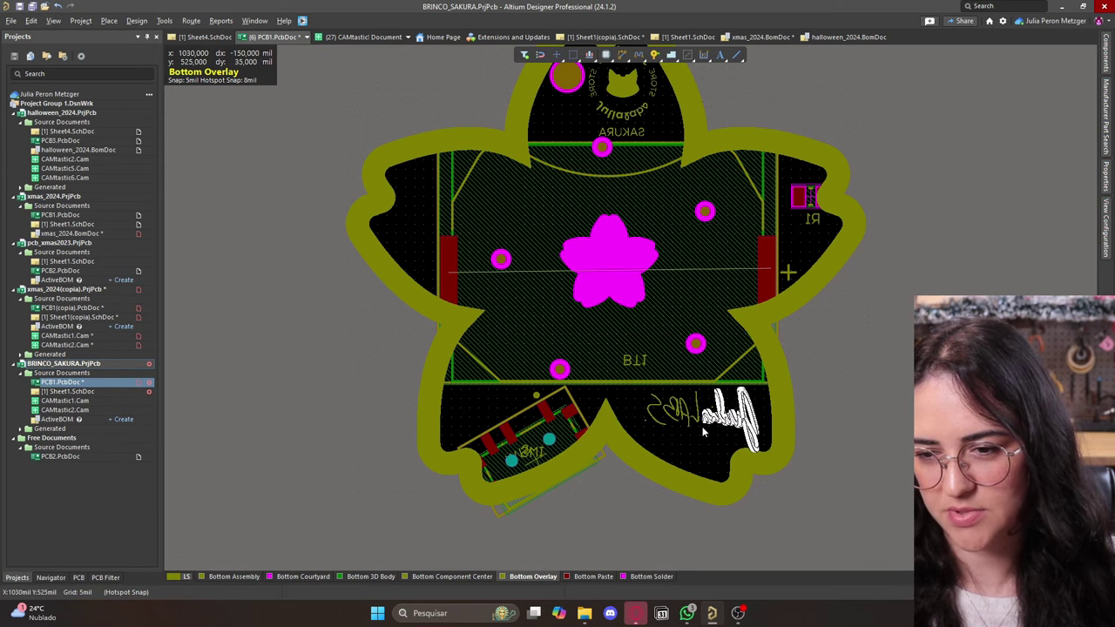
{"action": "scroll", "coordinate": [707, 427], "scroll_direction": "up", "scroll_amount": 4, "text": "ctrl"}
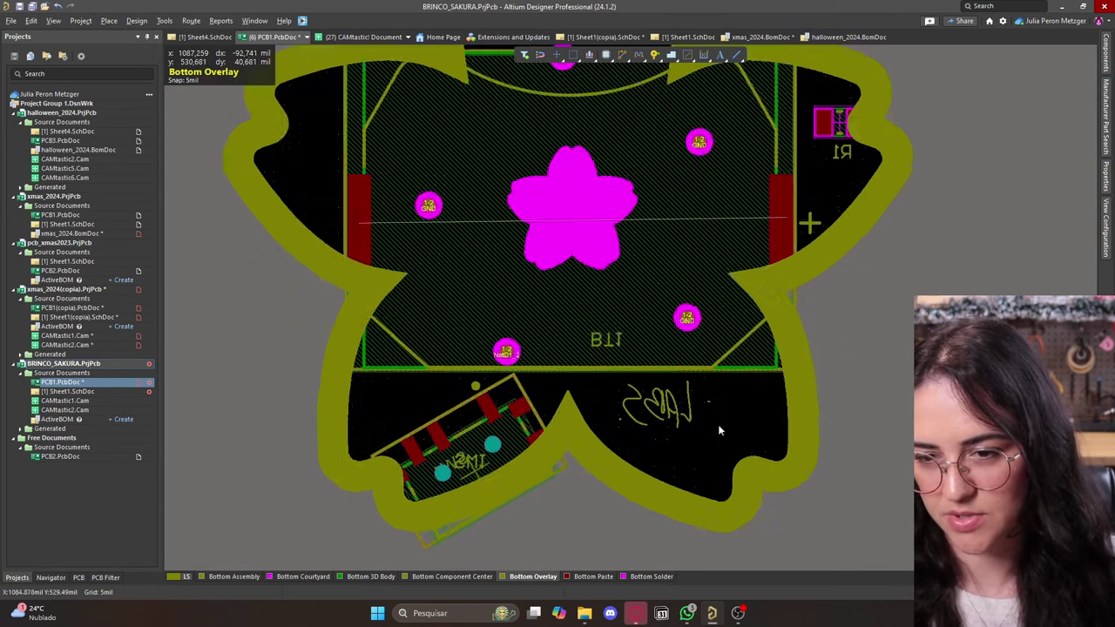
{"action": "scroll", "coordinate": [710, 412], "scroll_direction": "up", "scroll_amount": 1, "text": "ctrl"}
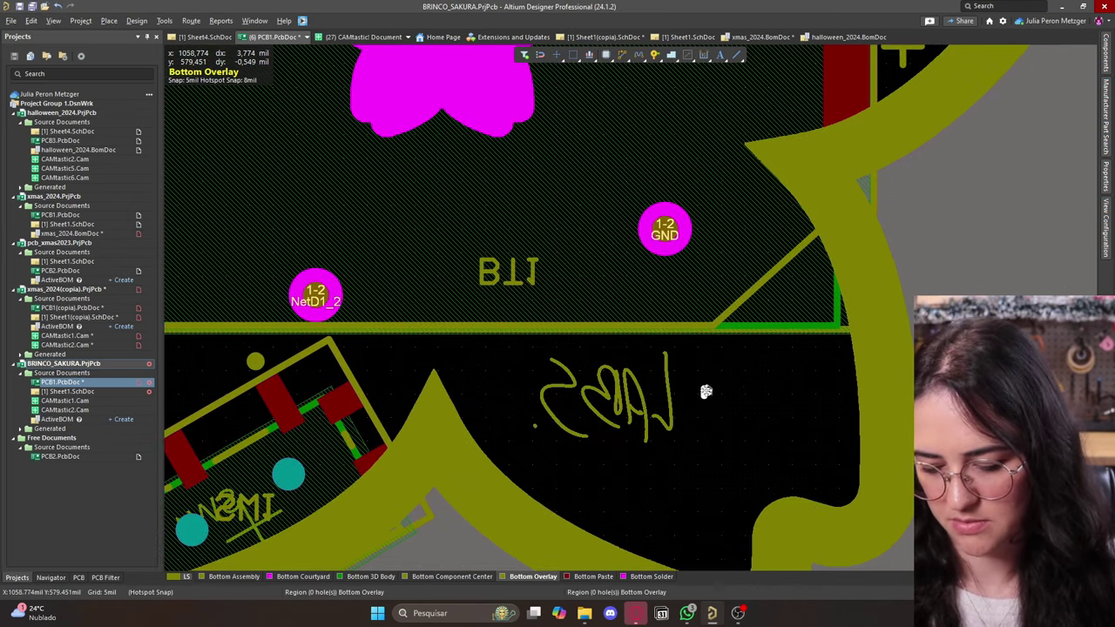
{"action": "left_click_drag", "start_coordinate": [708, 360], "coordinate": [539, 446]}
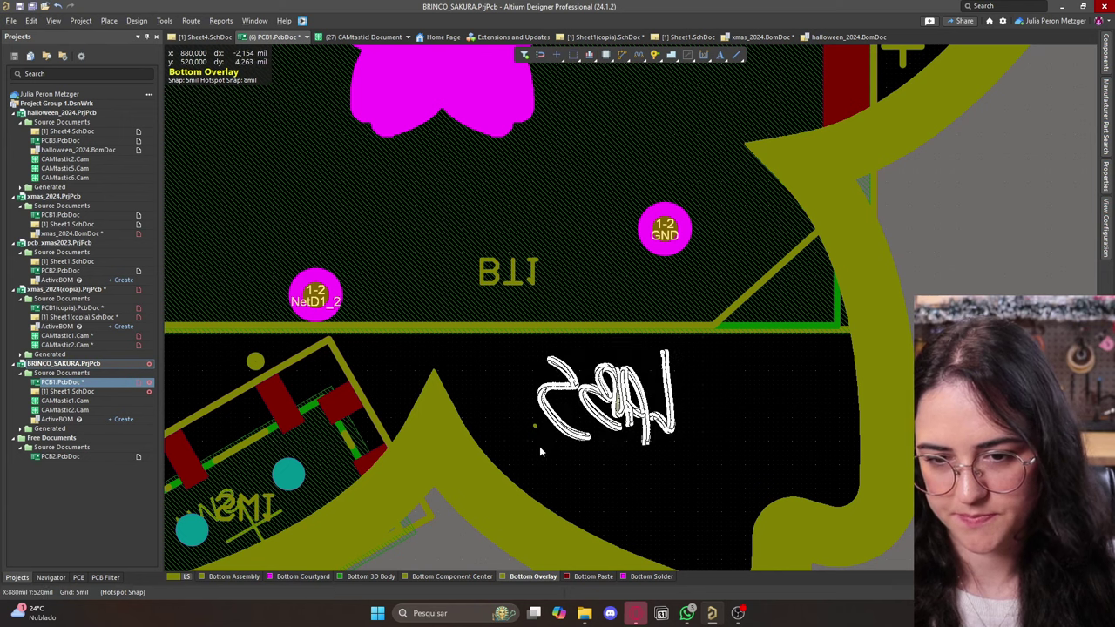
{"action": "key", "text": "Delete"}
Examine the bottom overlay and the store logo in the upper petal in 3D layout mode.
{"action": "scroll", "coordinate": [589, 424], "scroll_direction": "down", "scroll_amount": 5, "text": "ctrl"}
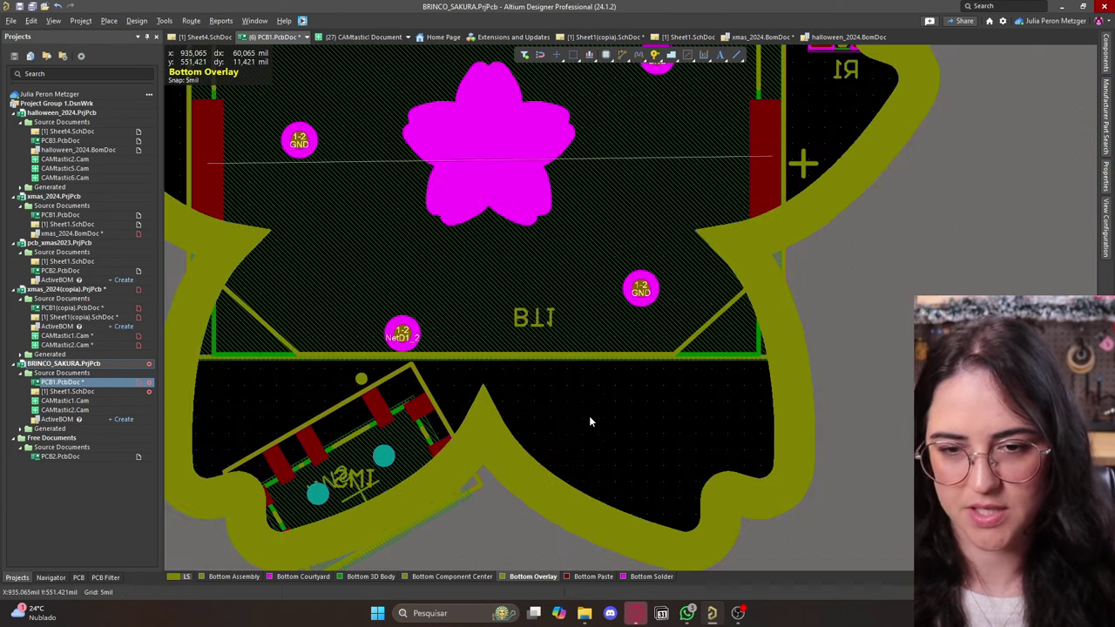
{"action": "scroll", "coordinate": [501, 212], "scroll_direction": "up", "scroll_amount": 2, "text": "ctrl"}
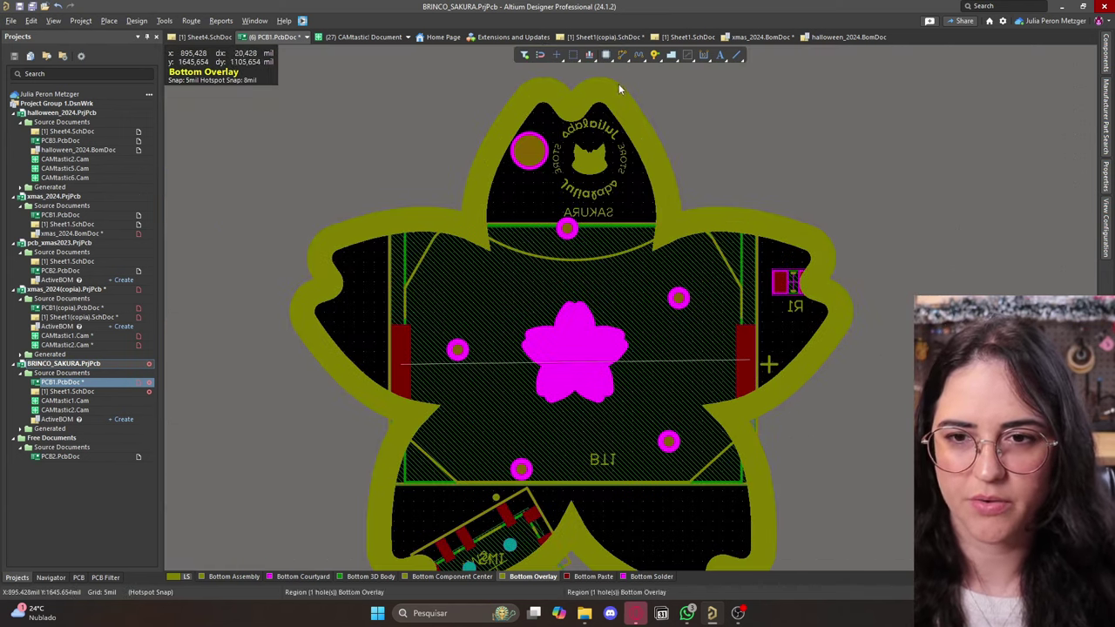
{"action": "left_click", "coordinate": [52, 22]}
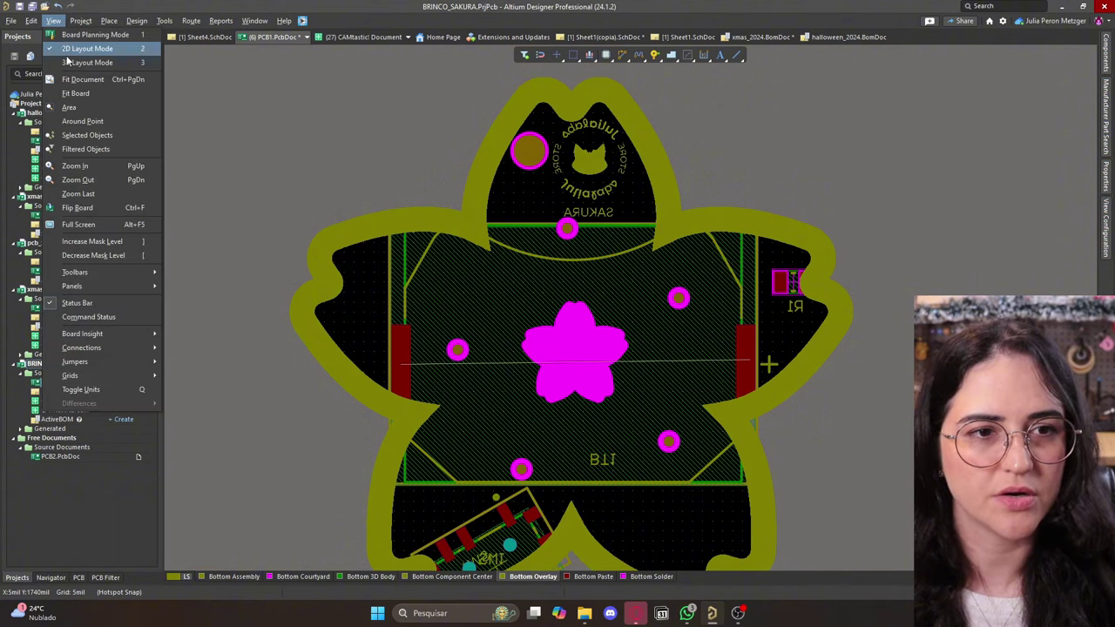
{"action": "left_click", "coordinate": [66, 61]}
{"action": "scroll", "coordinate": [558, 261], "scroll_direction": "down", "scroll_amount": 6, "text": "ctrl"}
{"action": "scroll", "coordinate": [701, 249], "scroll_direction": "down", "scroll_amount": 3, "text": "ctrl"}
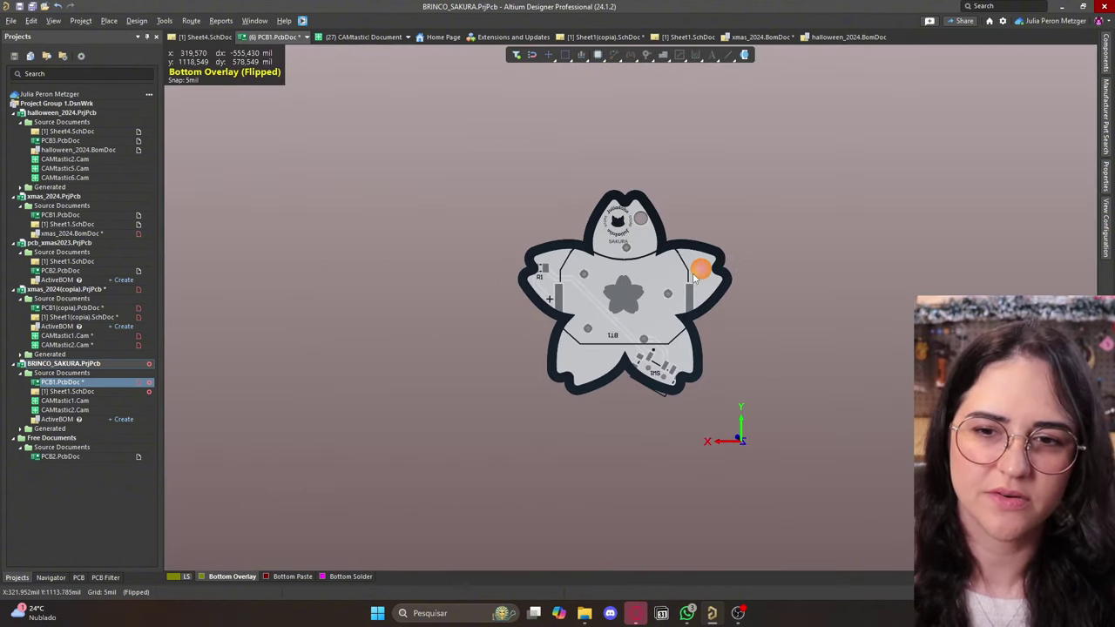
{"action": "scroll", "coordinate": [448, 447], "scroll_direction": "up", "scroll_amount": 4, "text": "ctrl"}
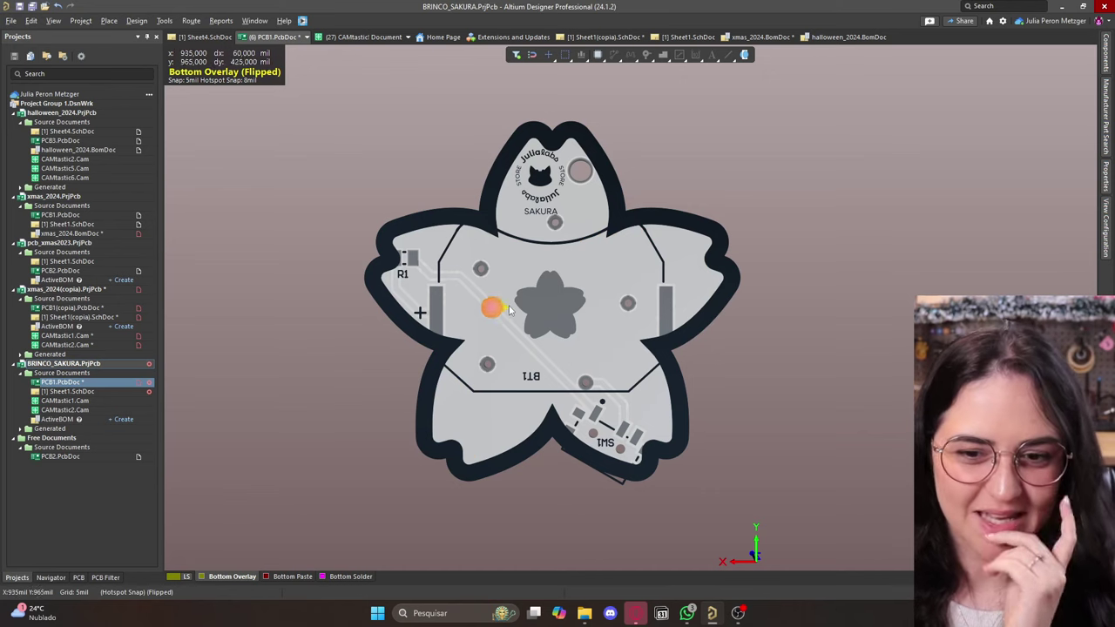
{"action": "scroll", "coordinate": [503, 279], "scroll_direction": "up", "scroll_amount": 2}
{"action": "scroll", "coordinate": [500, 268], "scroll_direction": "down", "scroll_amount": 2}
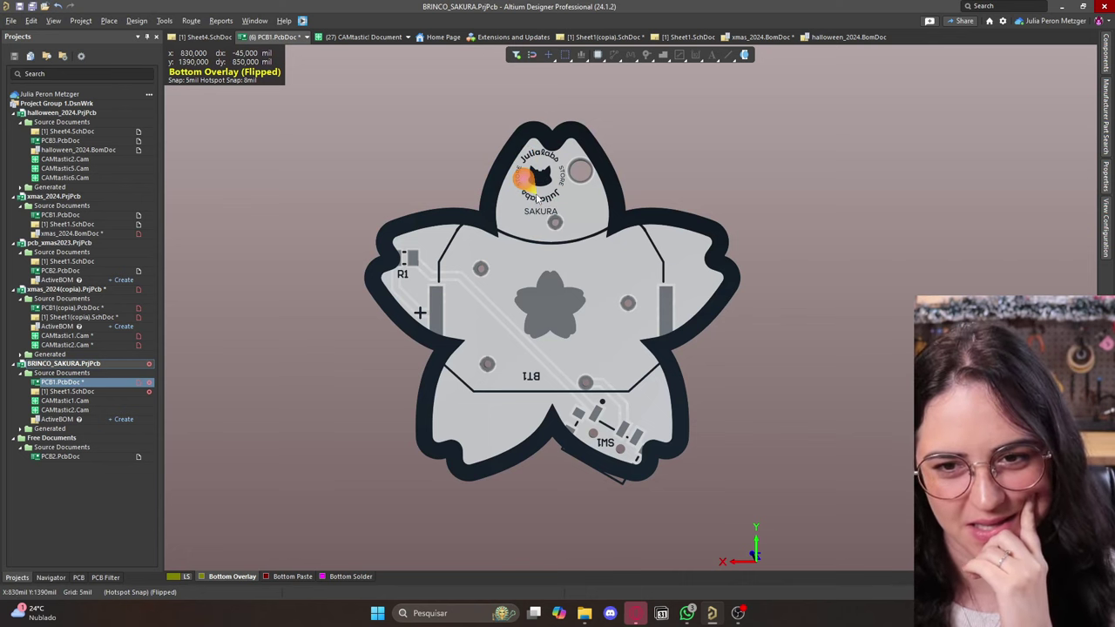
{"action": "left_click_drag", "start_coordinate": [525, 178], "coordinate": [531, 178]}
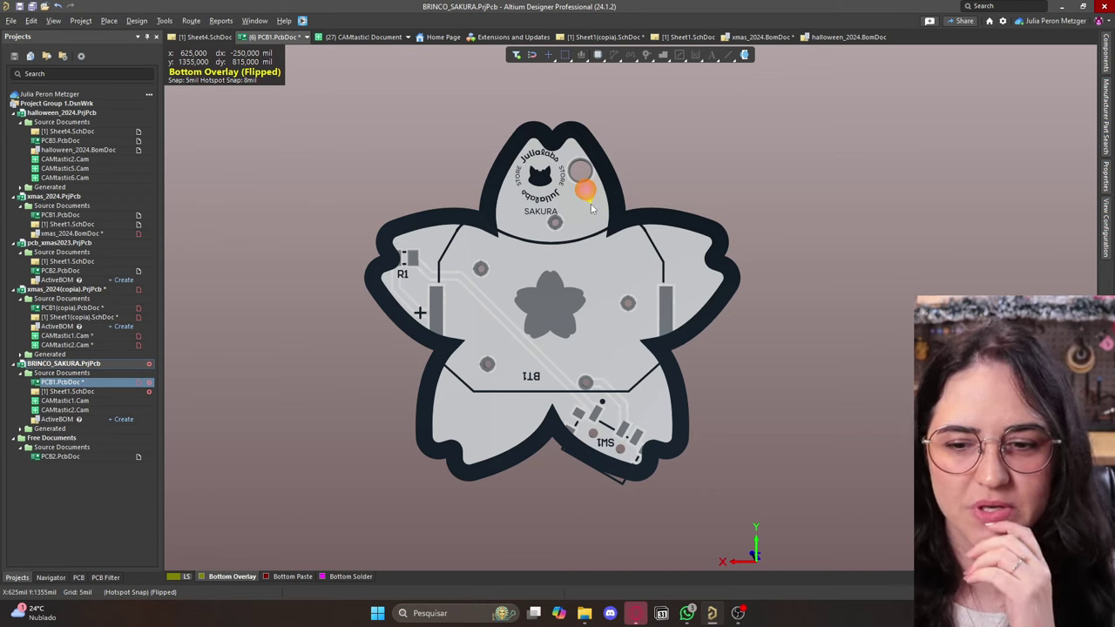
Return to 2D layout mode, move the store logo off the board, and delete the SAKURA text from the upper petal.
{"action": "left_click", "coordinate": [54, 20]}
{"action": "left_click", "coordinate": [74, 48]}
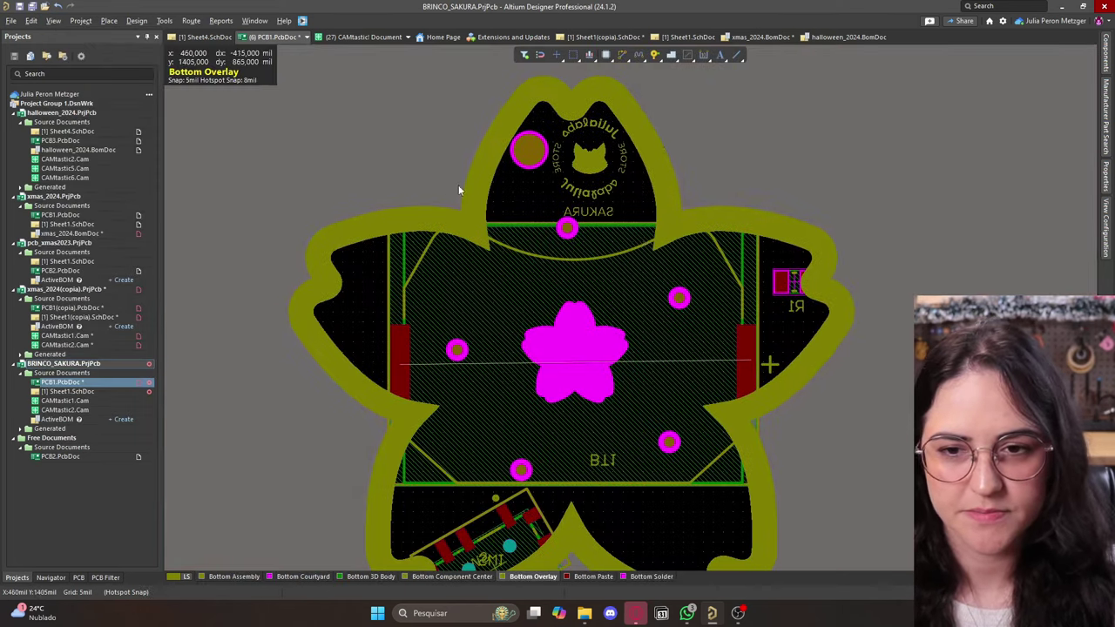
{"action": "scroll", "coordinate": [645, 233], "scroll_direction": "down", "scroll_amount": 1, "text": "ctrl"}
{"action": "left_click_drag", "start_coordinate": [621, 194], "coordinate": [838, 335]}
{"action": "scroll", "coordinate": [697, 505], "scroll_direction": "up", "scroll_amount": 5, "text": "ctrl"}
{"action": "key", "text": "Delete"}
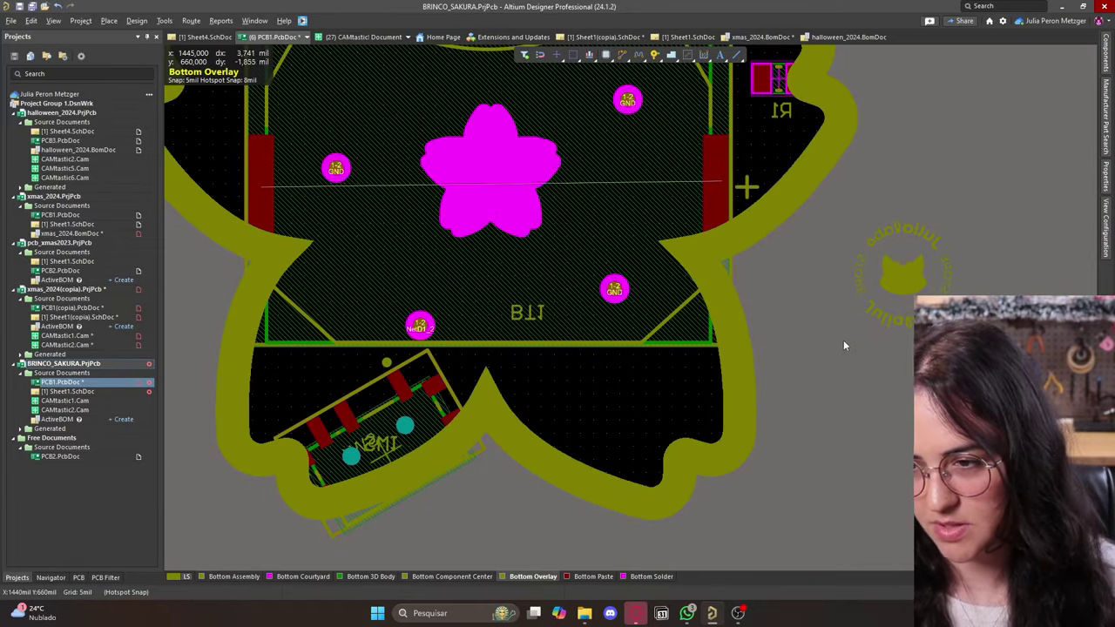
Select all parts of the off-board store logo and move it into the empty lower petal opposite switch SW1.
{"action": "left_click_drag", "start_coordinate": [983, 247], "coordinate": [858, 300]}
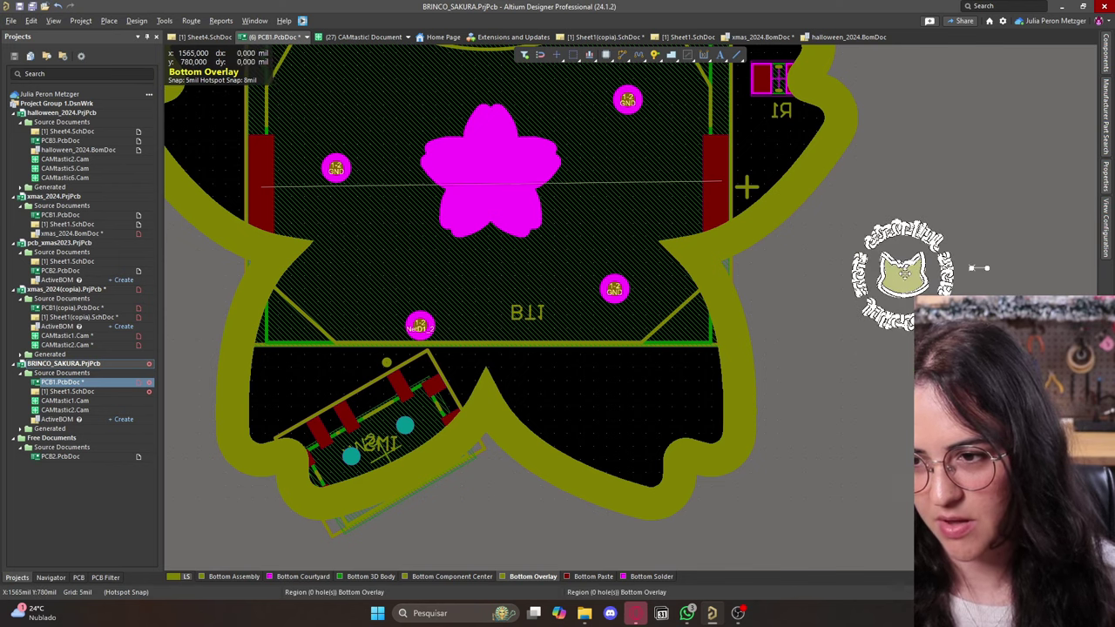
{"action": "left_click_drag", "start_coordinate": [905, 273], "coordinate": [622, 402]}
{"action": "left_click", "coordinate": [903, 374]}
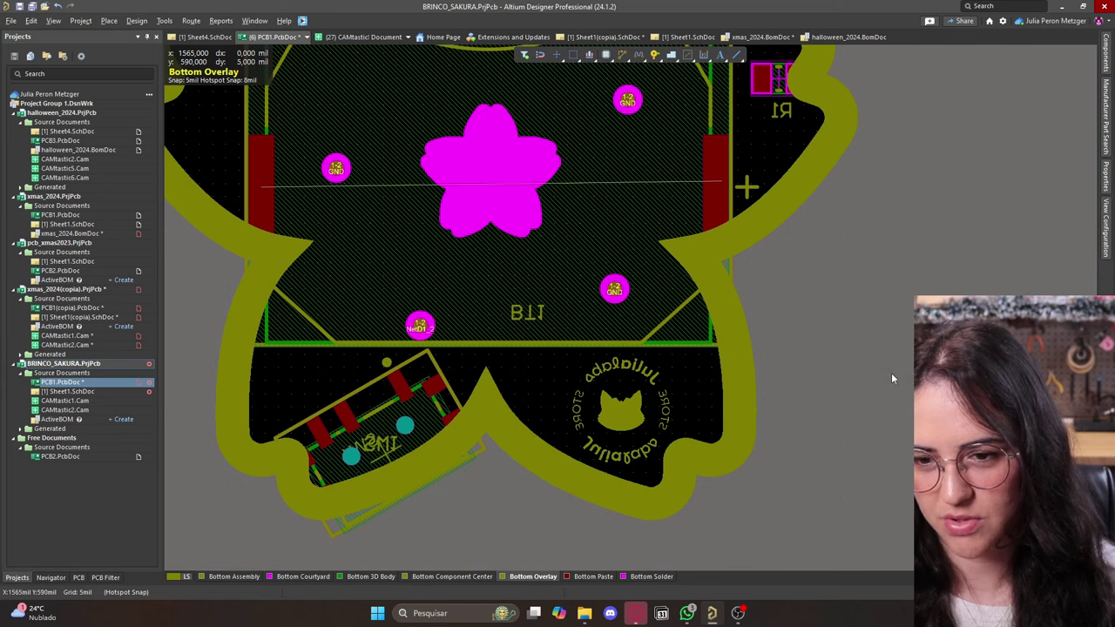
Enlarge the store logo in the lower petal slightly with Resize Union.
{"action": "right_click", "coordinate": [657, 386]}
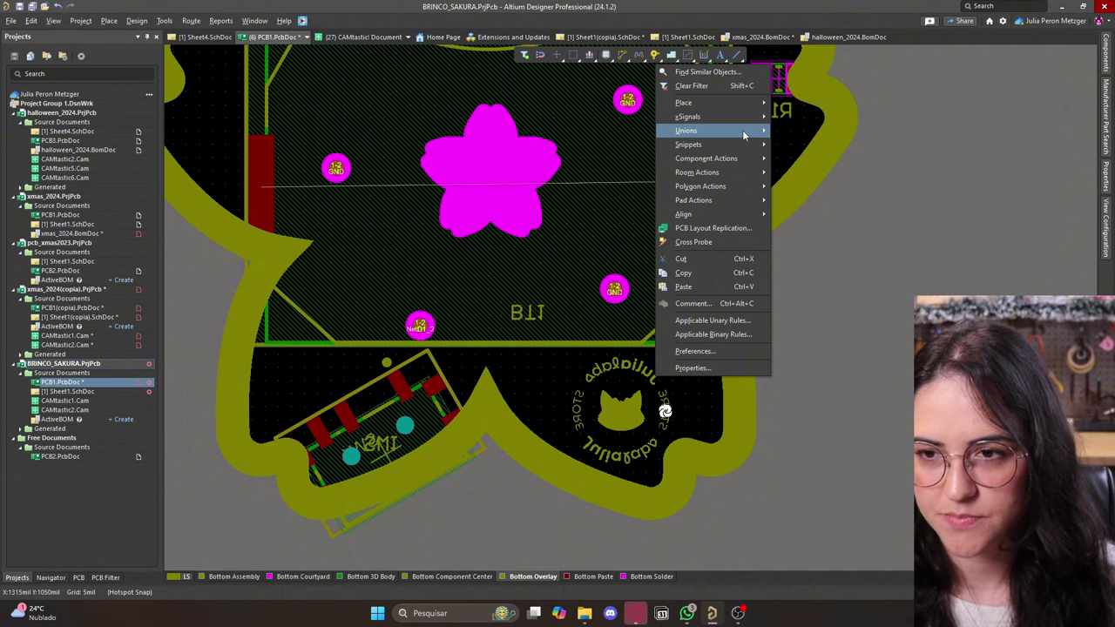
{"action": "mouse_move", "coordinate": [742, 130]}
{"action": "left_click", "coordinate": [832, 186]}
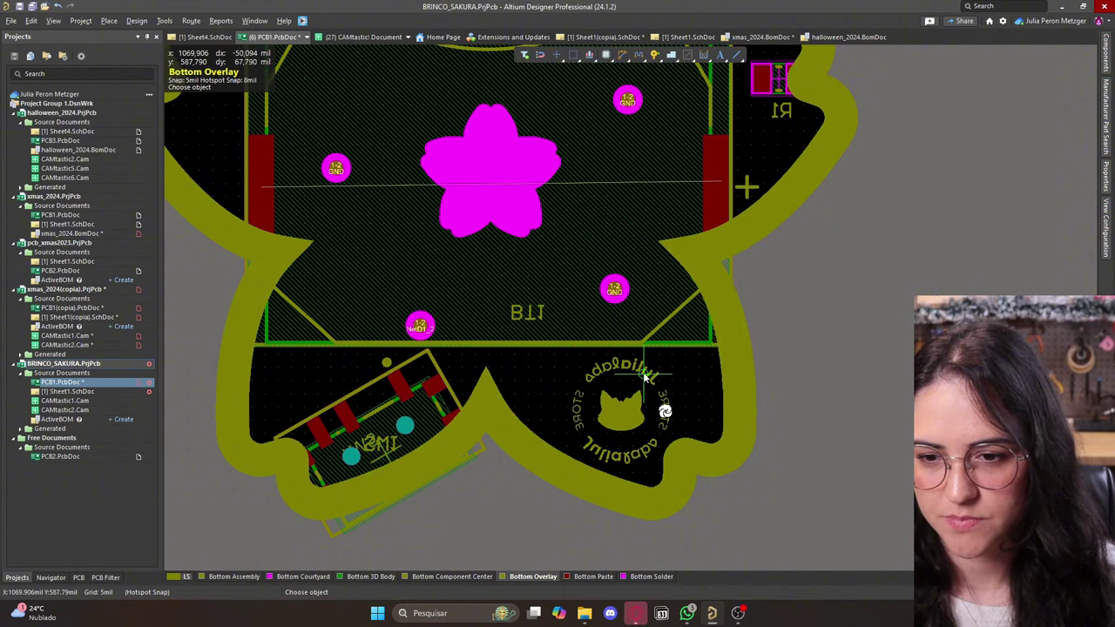
{"action": "left_click", "coordinate": [645, 376]}
{"action": "left_click_drag", "start_coordinate": [678, 357], "coordinate": [684, 354]}
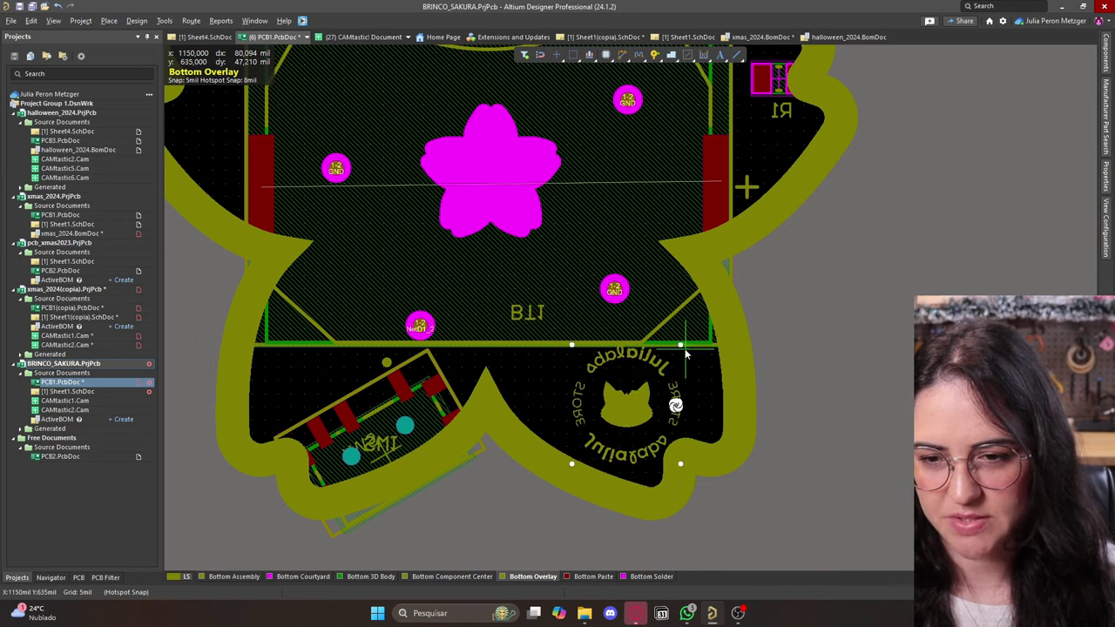
{"action": "left_click", "coordinate": [828, 358]}
{"action": "right_click", "coordinate": [884, 357]}
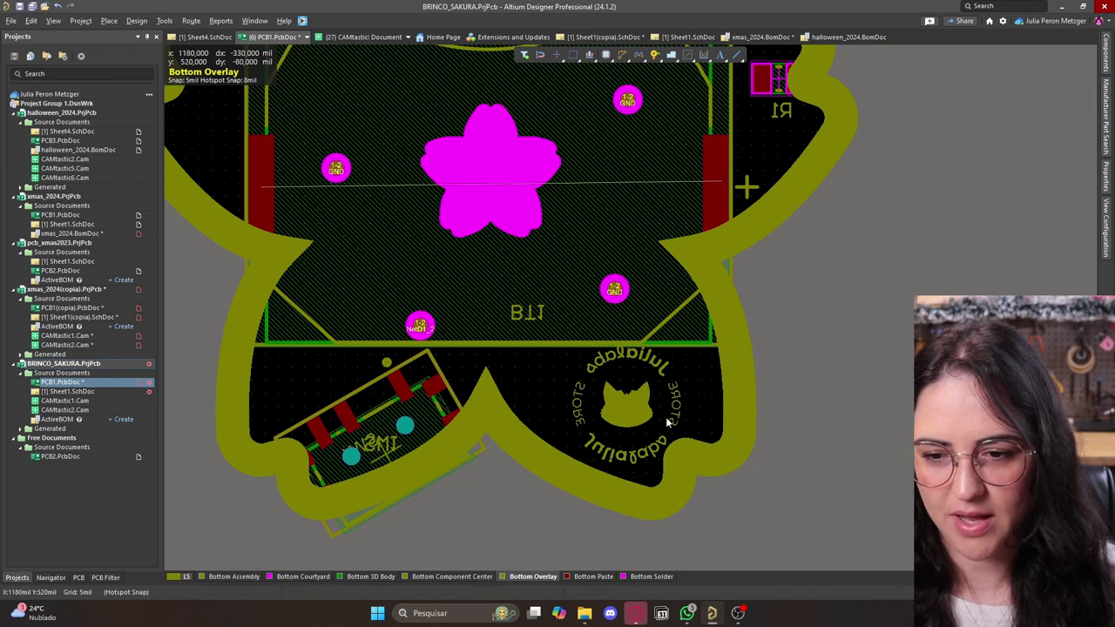
Nudge the enlarged store logo toward the middle of the lower petal, clear of the petal's outline.
{"action": "left_click", "coordinate": [629, 397]}
{"action": "left_click_drag", "start_coordinate": [625, 394], "coordinate": [613, 391]}
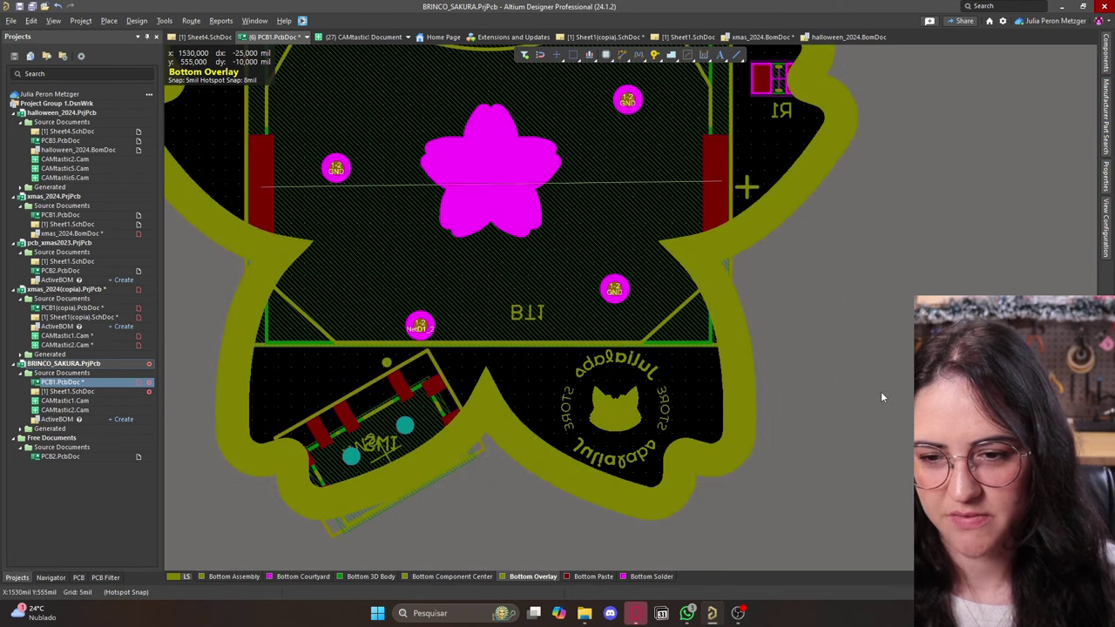
{"action": "scroll", "coordinate": [850, 389], "scroll_direction": "down", "scroll_amount": 1, "text": "ctrl"}
{"action": "scroll", "coordinate": [850, 390], "scroll_direction": "down", "scroll_amount": 2, "text": "ctrl"}
{"action": "right_click_drag", "start_coordinate": [846, 390], "coordinate": [781, 381]}
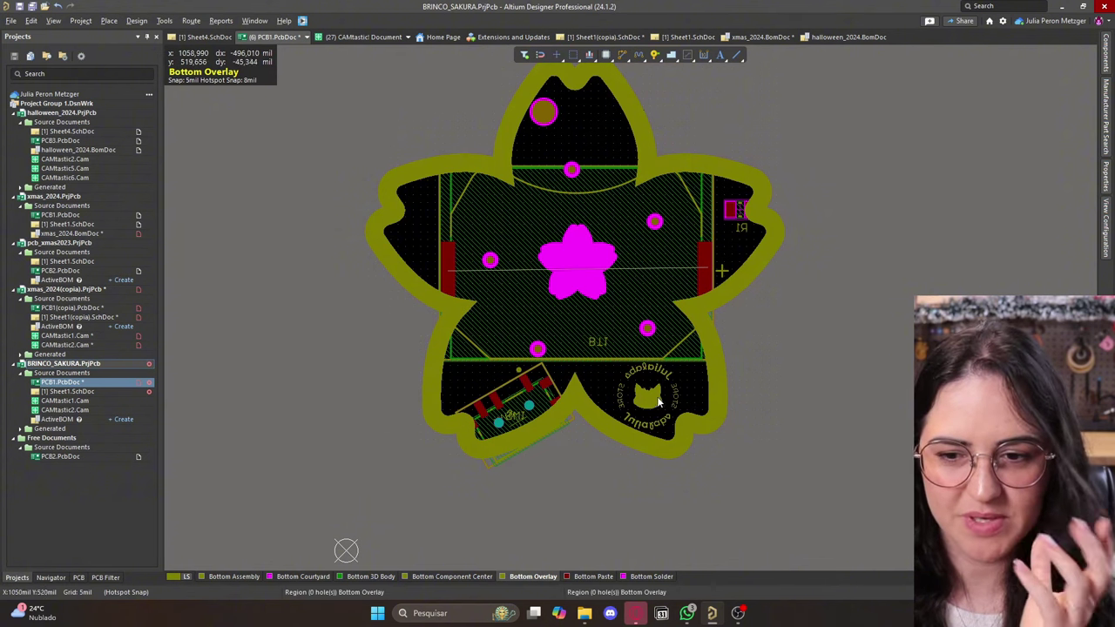
{"action": "left_click_drag", "start_coordinate": [650, 400], "coordinate": [647, 397]}
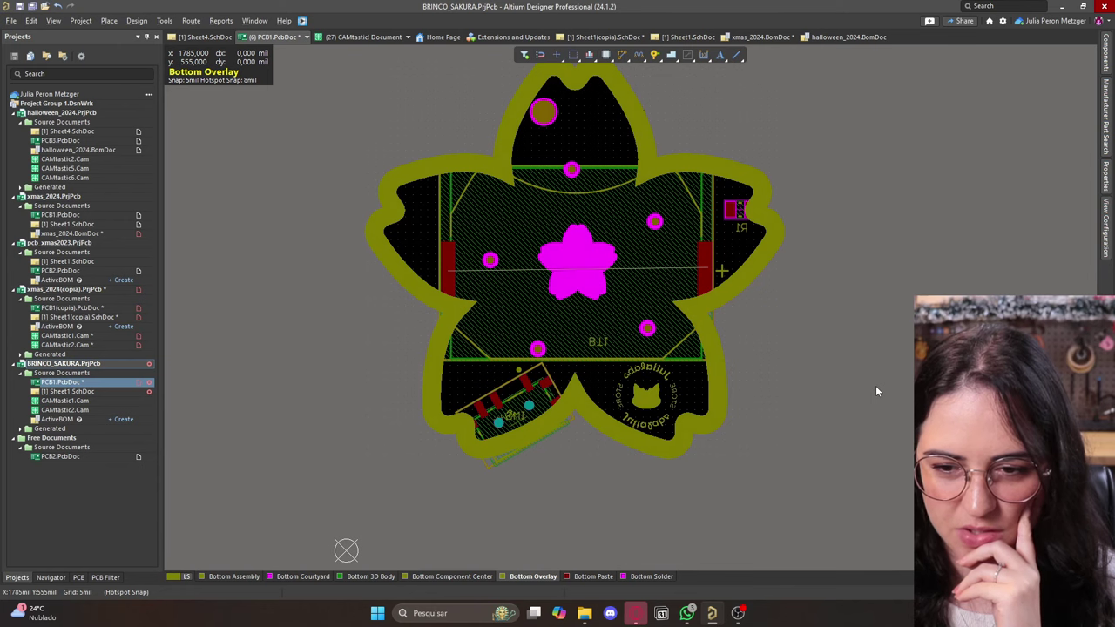
Check the store logo's size and placement in the lower petal in 3D layout mode.
{"action": "left_click", "coordinate": [80, 20]}
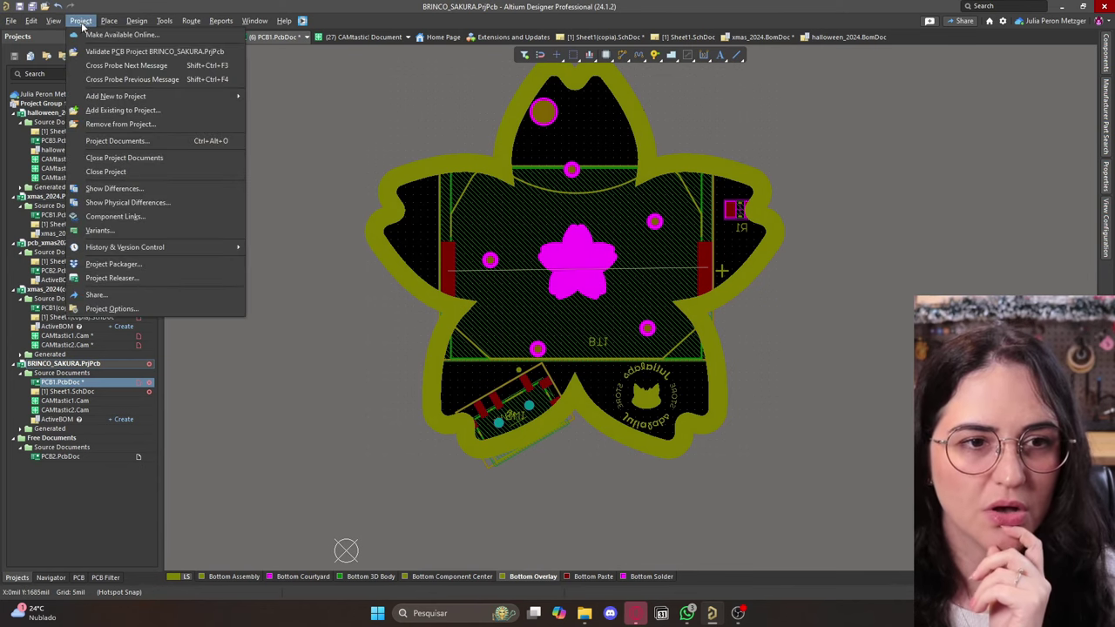
{"action": "mouse_move", "coordinate": [55, 20]}
{"action": "left_click", "coordinate": [68, 63]}
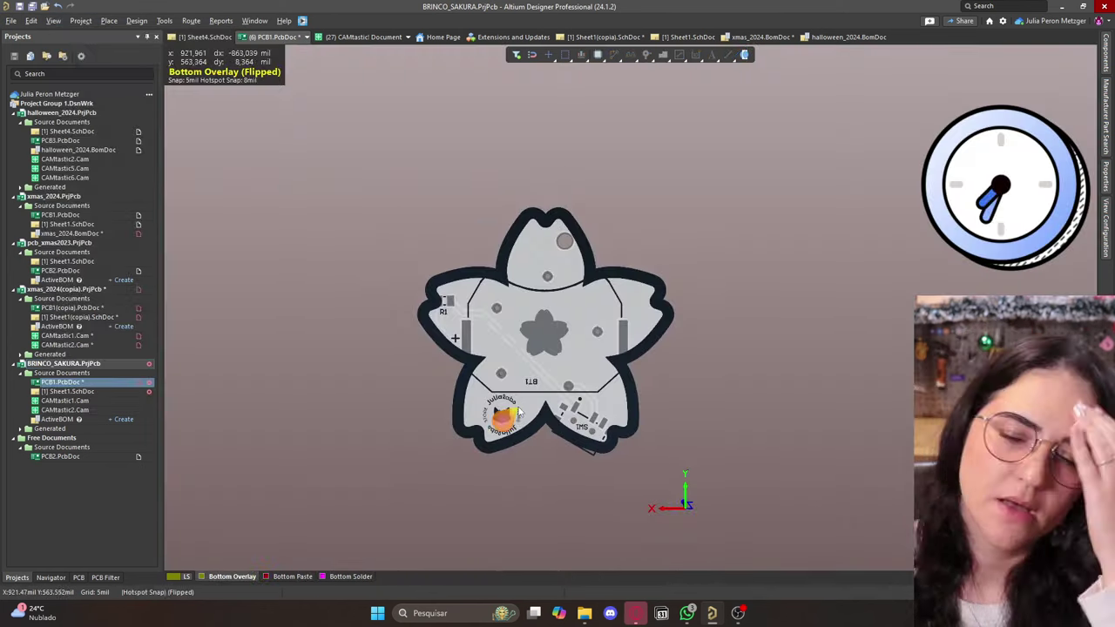
{"action": "scroll", "coordinate": [476, 443], "scroll_direction": "up", "scroll_amount": 3}
Return to 2D layout mode, shrink the store logo with Resize Union, and reposition it inside the lower petal.
{"action": "key", "text": "2"}
{"action": "scroll", "coordinate": [680, 409], "scroll_direction": "up", "scroll_amount": 4, "text": "ctrl"}
{"action": "left_click_drag", "start_coordinate": [617, 385], "coordinate": [635, 369]}
{"action": "right_click", "coordinate": [637, 378]}
{"action": "left_click", "coordinate": [806, 186]}
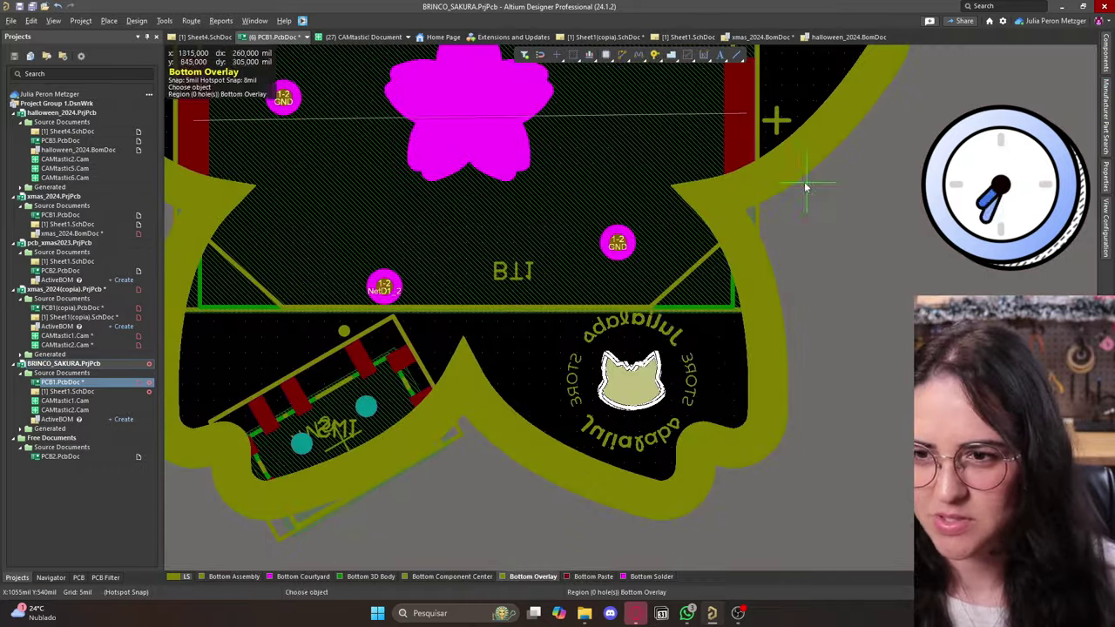
{"action": "left_click_drag", "start_coordinate": [693, 448], "coordinate": [676, 421]}
{"action": "left_click_drag", "start_coordinate": [622, 366], "coordinate": [651, 377]}
Check the resized store logo in 3D layout mode and return to 2D layout mode.
{"action": "left_click", "coordinate": [55, 20]}
{"action": "left_click", "coordinate": [68, 63]}
{"action": "scroll", "coordinate": [533, 383], "scroll_direction": "down", "scroll_amount": 3, "text": "ctrl"}
{"action": "scroll", "coordinate": [528, 372], "scroll_direction": "up", "scroll_amount": 2, "text": "ctrl"}
{"action": "left_click", "coordinate": [55, 20]}
{"action": "left_click", "coordinate": [68, 49]}
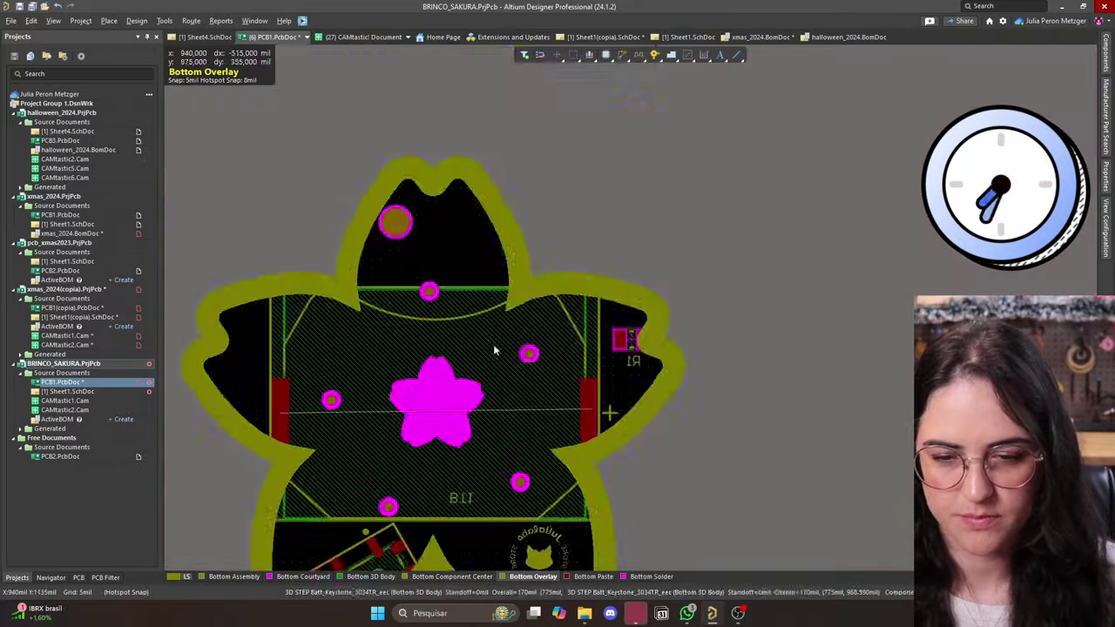
Move the store logo to the upper petal and fine-tune its position between the round hole and the battery outline.
{"action": "left_click_drag", "start_coordinate": [541, 549], "coordinate": [437, 238]}
{"action": "key", "text": "3"}
{"action": "scroll", "coordinate": [653, 242], "scroll_direction": "up", "scroll_amount": 3, "text": "ctrl"}
{"action": "left_click", "coordinate": [54, 20]}
{"action": "left_click", "coordinate": [69, 48]}
{"action": "left_click_drag", "start_coordinate": [537, 239], "coordinate": [535, 249]}
{"action": "scroll", "coordinate": [535, 246], "scroll_direction": "down", "scroll_amount": 2, "text": "ctrl"}
{"action": "scroll", "coordinate": [532, 226], "scroll_direction": "up", "scroll_amount": 1, "text": "ctrl"}
Examine the store logo's placement beside the round hole in the upper petal in 3D layout mode.
{"action": "left_click", "coordinate": [53, 21]}
{"action": "left_click", "coordinate": [87, 62]}
{"action": "scroll", "coordinate": [453, 103], "scroll_direction": "up", "scroll_amount": 2, "text": "ctrl"}
{"action": "scroll", "coordinate": [461, 107], "scroll_direction": "down", "scroll_amount": 2, "text": "ctrl"}
{"action": "scroll", "coordinate": [467, 109], "scroll_direction": "up", "scroll_amount": 2, "text": "ctrl"}
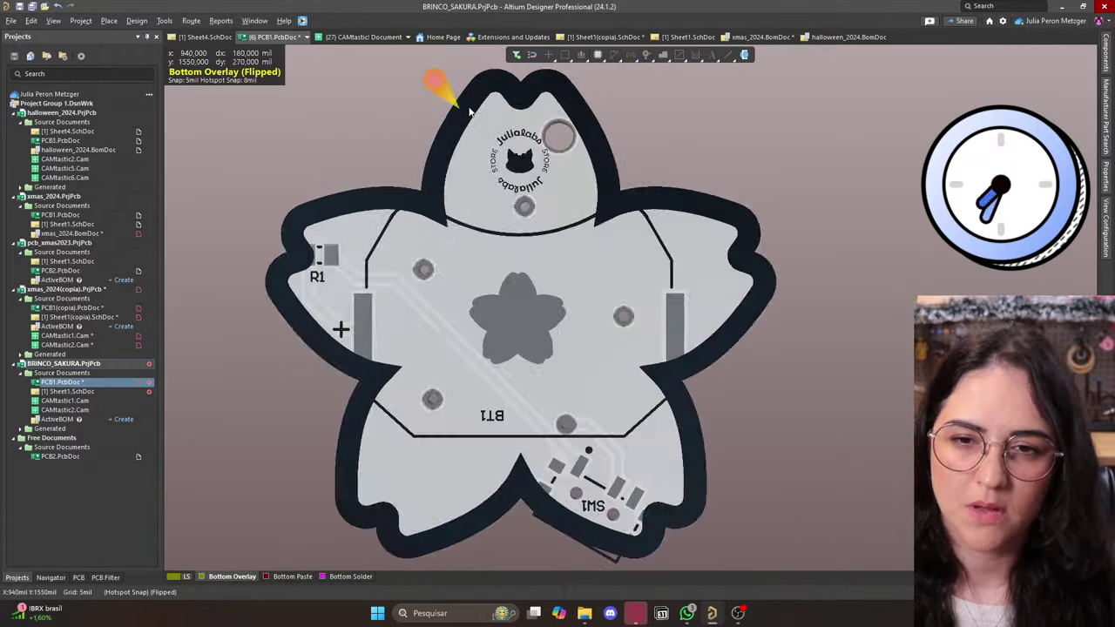
{"action": "scroll", "coordinate": [488, 122], "scroll_direction": "down", "scroll_amount": 3, "text": "ctrl"}
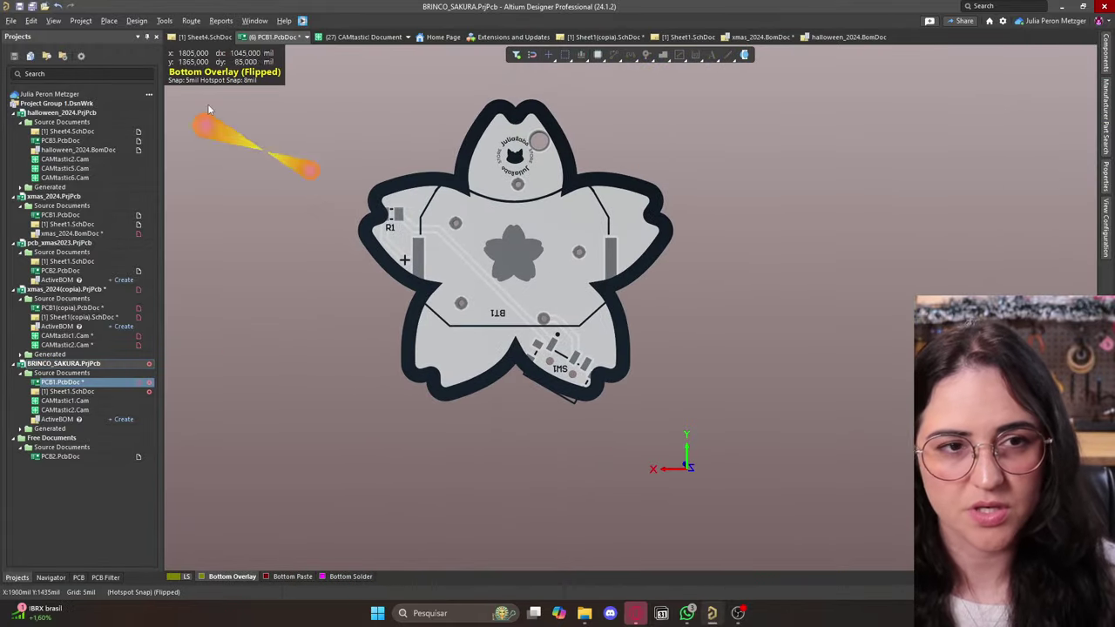
Return to 2D layout mode and move the store logo back to the lower petal opposite switch SW1.
{"action": "left_click", "coordinate": [53, 21]}
{"action": "left_click", "coordinate": [75, 50]}
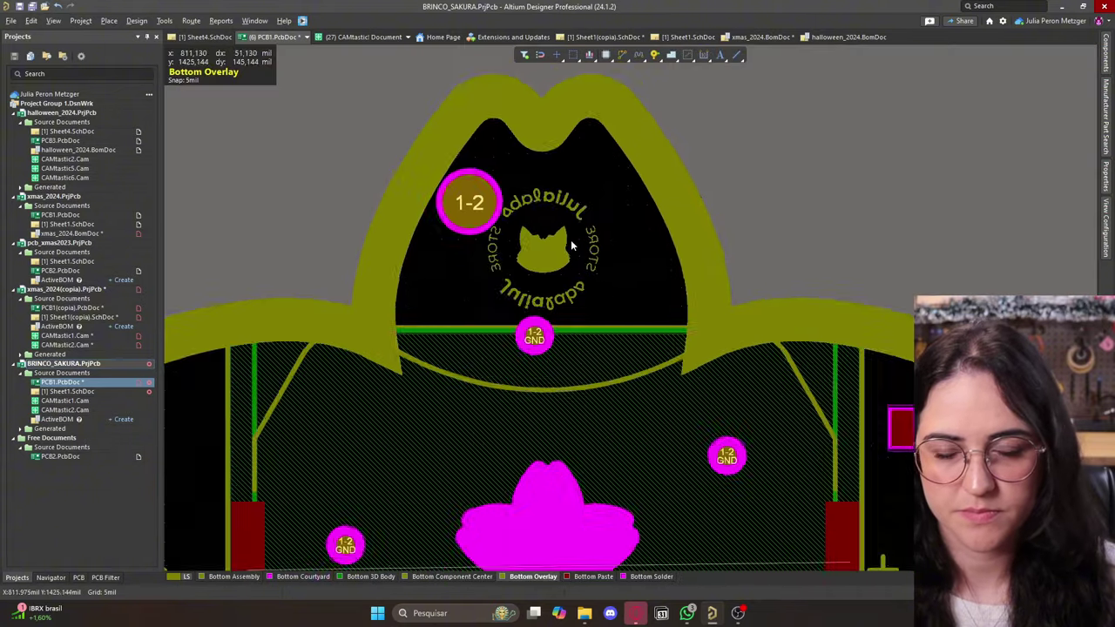
{"action": "left_click_drag", "start_coordinate": [525, 84], "coordinate": [636, 397]}
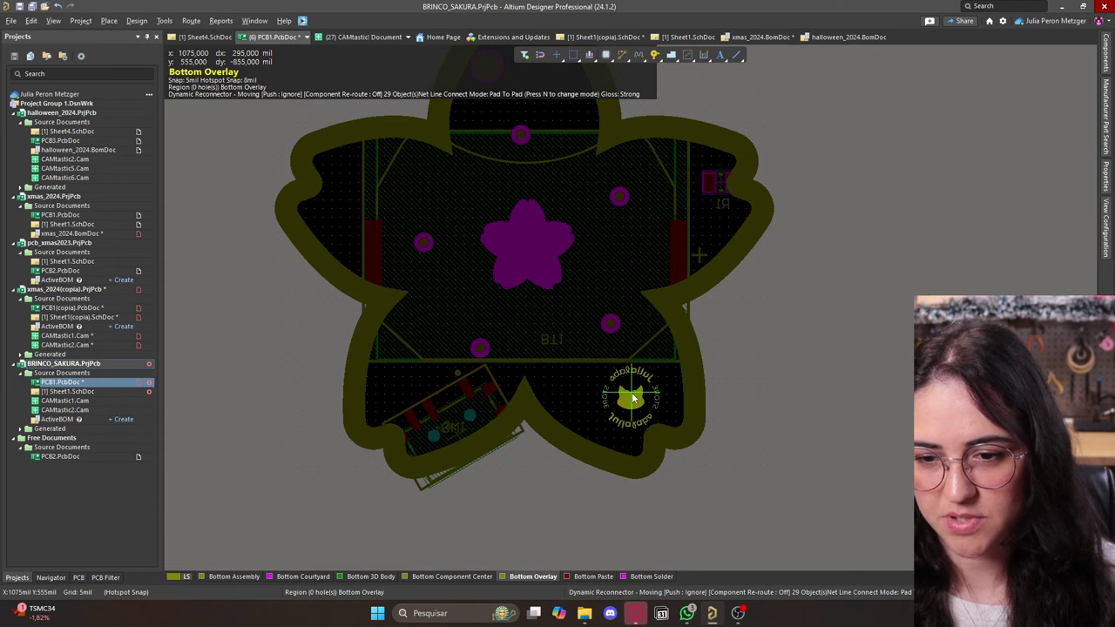
{"action": "left_click_drag", "start_coordinate": [632, 392], "coordinate": [632, 392]}
{"action": "scroll", "coordinate": [697, 392], "scroll_direction": "up", "scroll_amount": 4, "text": "ctrl"}
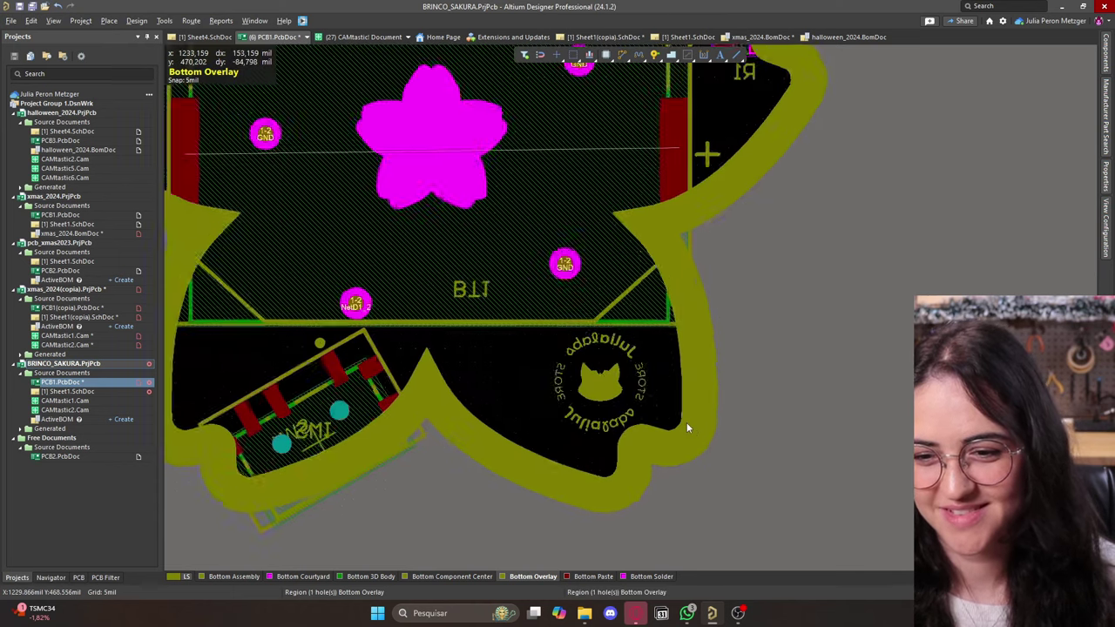
{"action": "scroll", "coordinate": [683, 420], "scroll_direction": "down", "scroll_amount": 2, "text": "ctrl"}
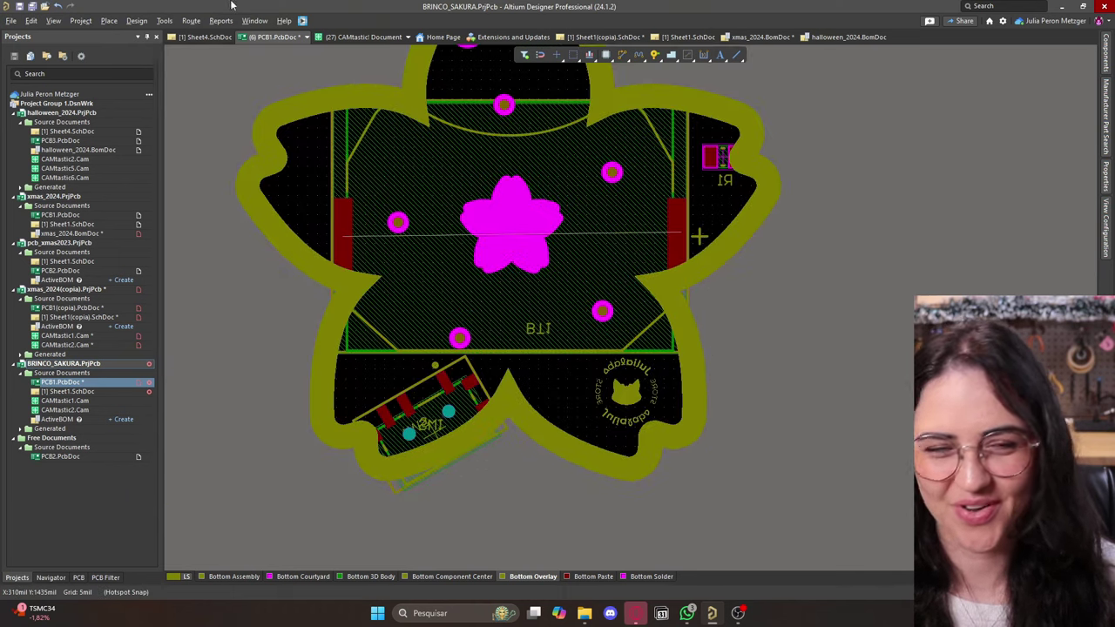
Examine the flipped board in 3D layout mode, checking the store logo against the lower petal's outline.
{"action": "left_click", "coordinate": [53, 20]}
{"action": "left_click", "coordinate": [87, 60]}
{"action": "key", "text": "ctrl+f"}
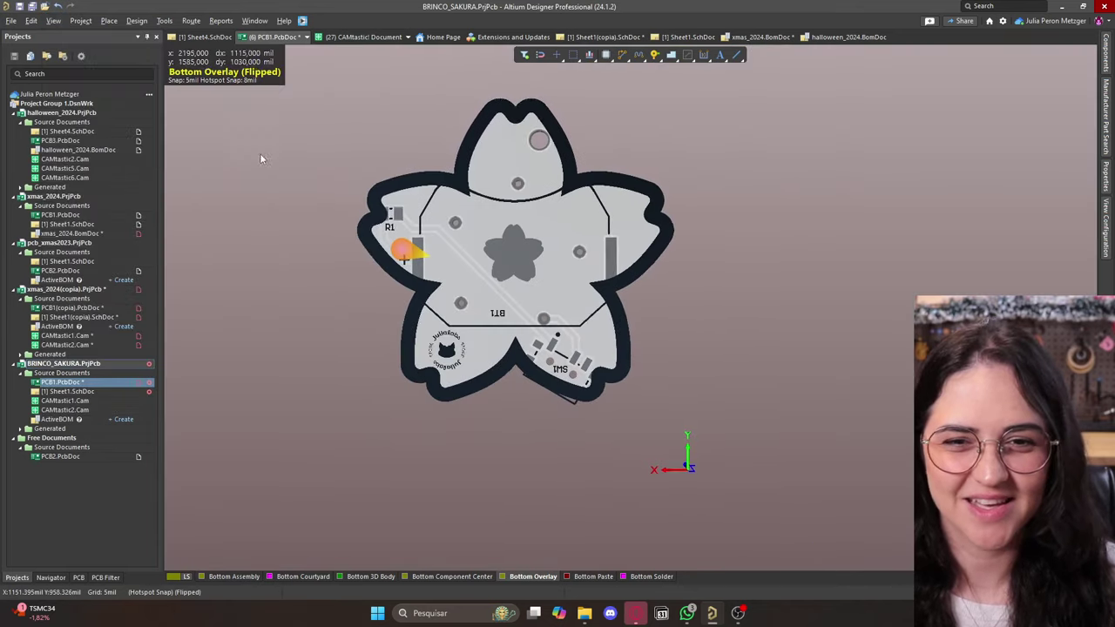
{"action": "scroll", "coordinate": [398, 353], "scroll_direction": "up", "scroll_amount": 4, "text": "ctrl"}
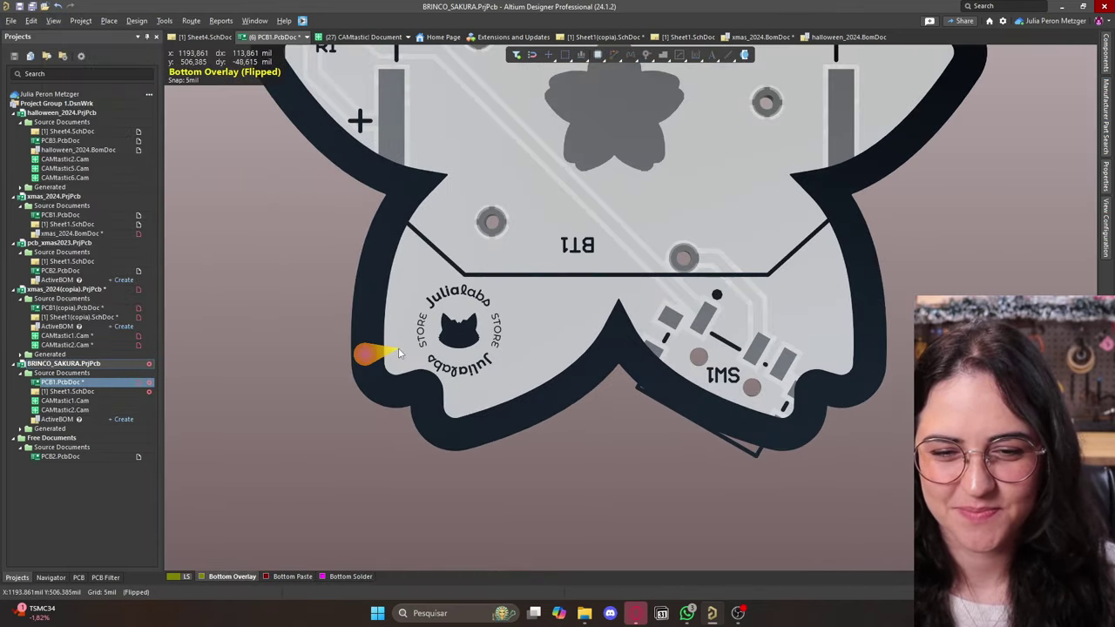
{"action": "scroll", "coordinate": [398, 348], "scroll_direction": "up", "scroll_amount": 1, "text": "ctrl"}
{"action": "scroll", "coordinate": [398, 352], "scroll_direction": "down", "scroll_amount": 3, "text": "ctrl"}
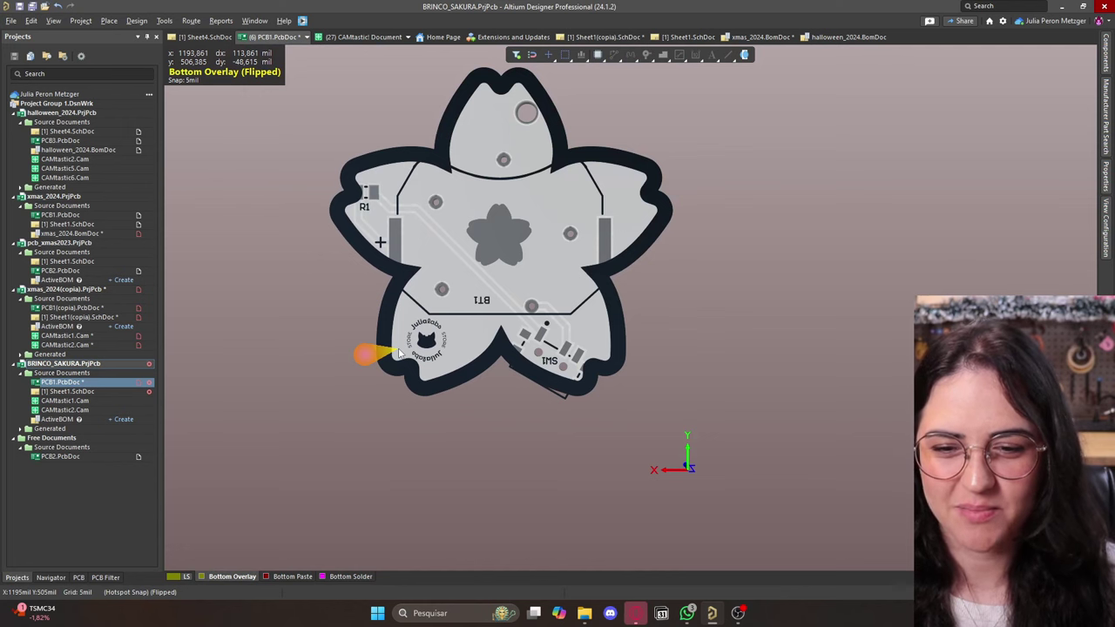
{"action": "scroll", "coordinate": [398, 352], "scroll_direction": "up", "scroll_amount": 3, "text": "ctrl"}
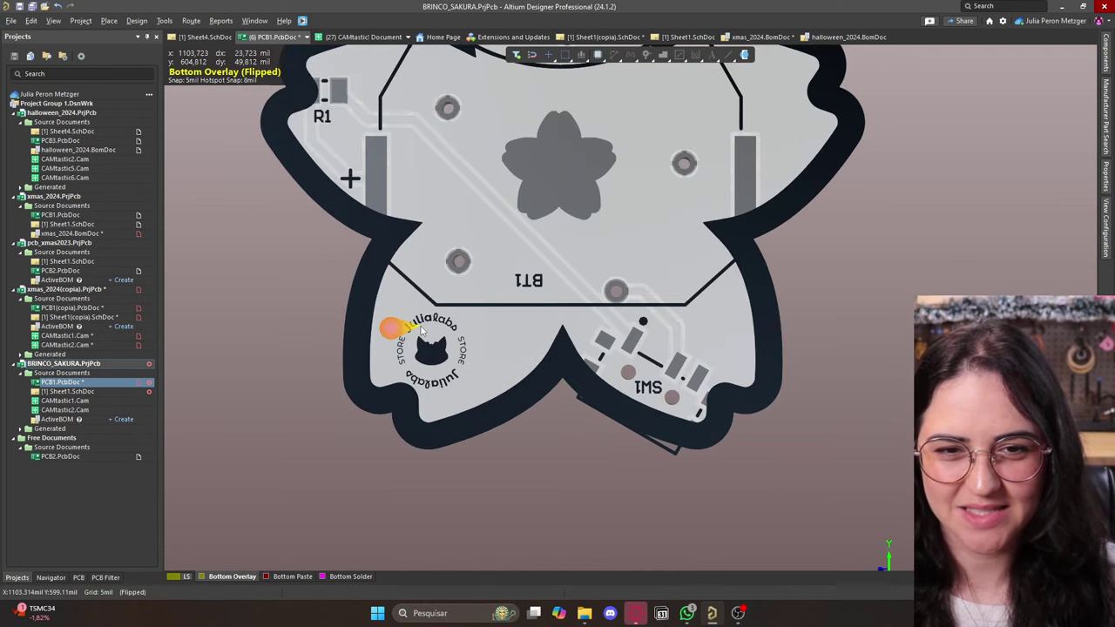
Return to 2D layout mode and assign the store logo's cat-head region to the Bottom Solder layer.
{"action": "left_click", "coordinate": [52, 20]}
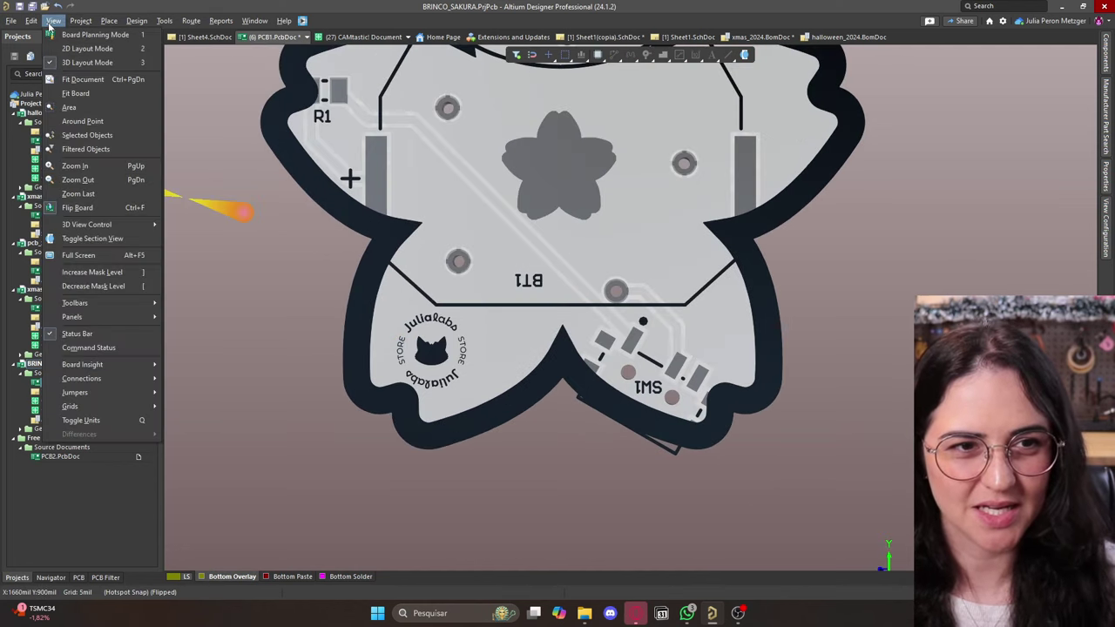
{"action": "left_click", "coordinate": [70, 48]}
{"action": "left_click", "coordinate": [633, 406]}
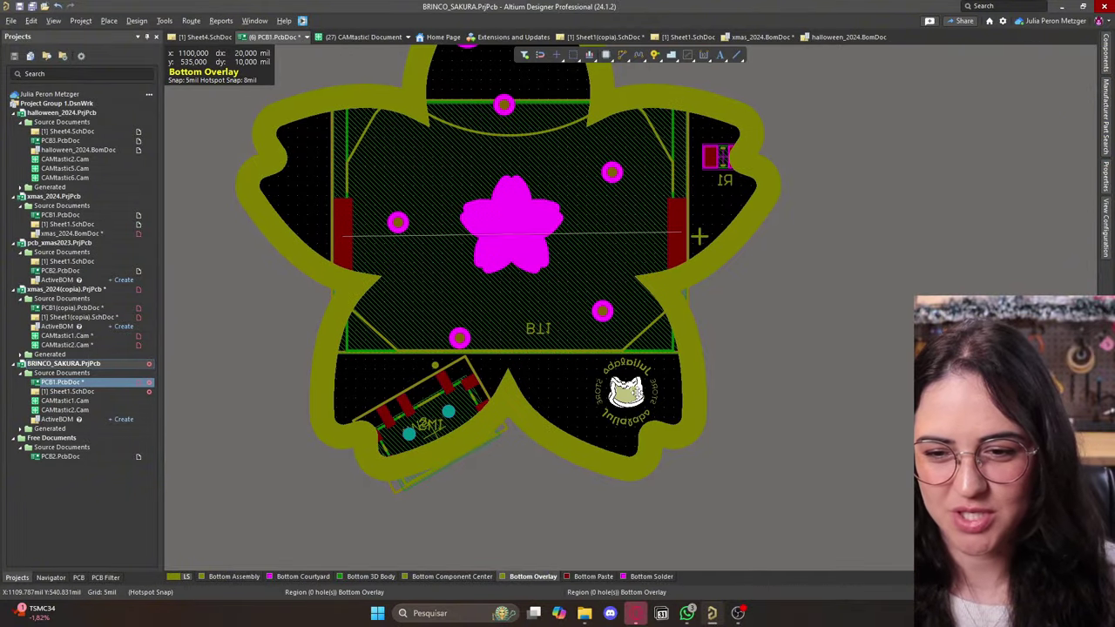
{"action": "left_click", "coordinate": [1106, 186]}
{"action": "left_click", "coordinate": [973, 193]}
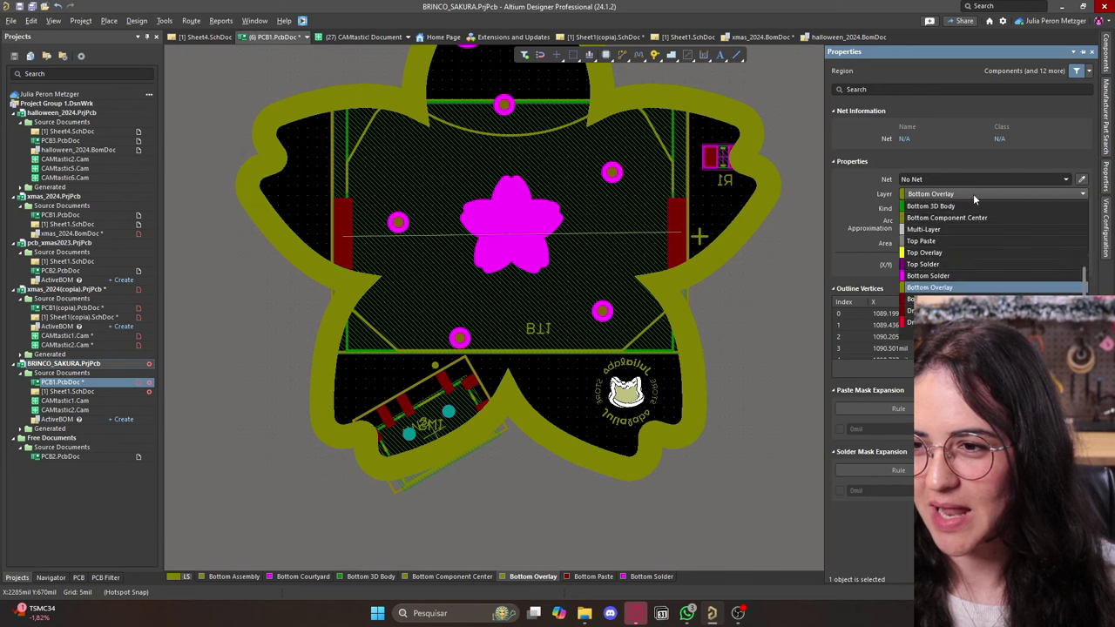
{"action": "left_click", "coordinate": [937, 277]}
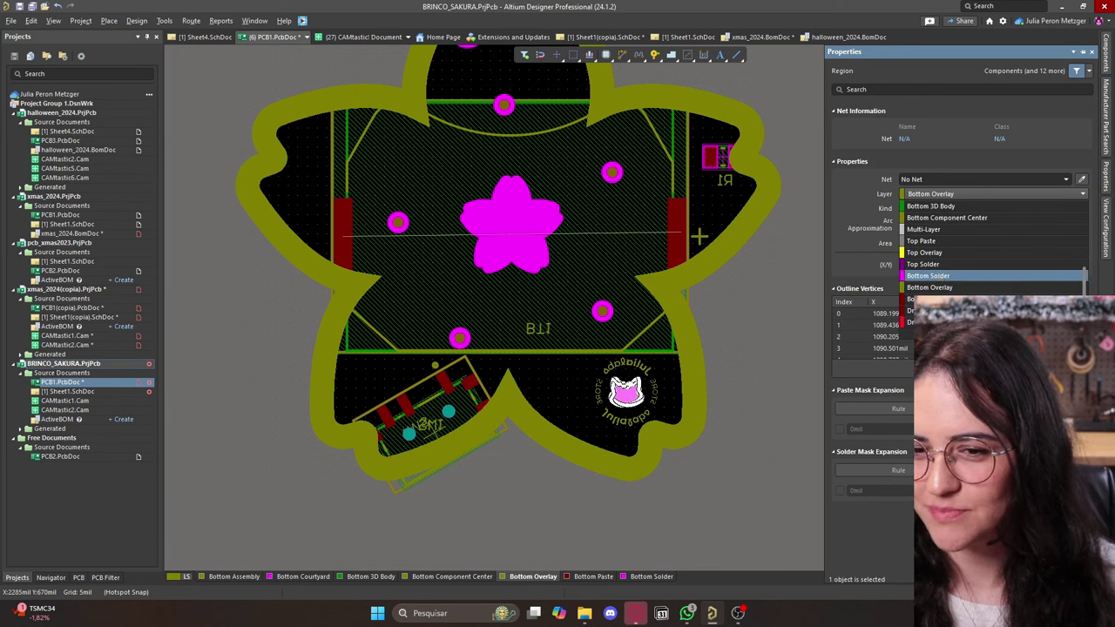
{"action": "left_click", "coordinate": [745, 390]}
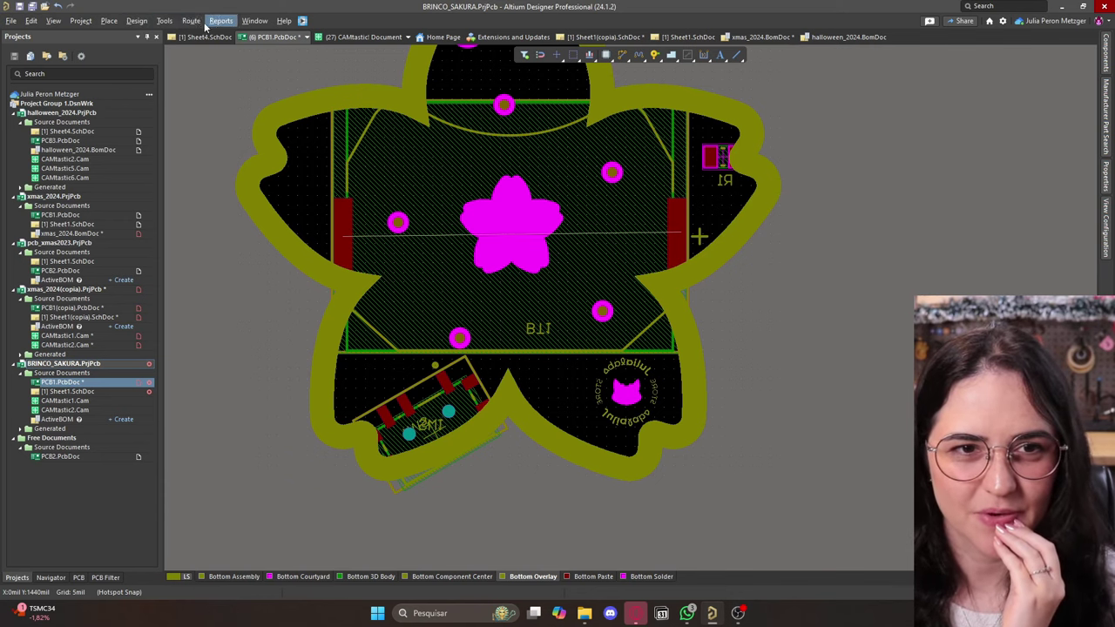
Examine the flipped board in 3D layout mode, checking the store logo's cat head and the central flower.
{"action": "left_click", "coordinate": [168, 22]}
{"action": "left_click", "coordinate": [166, 21]}
{"action": "left_click", "coordinate": [53, 21]}
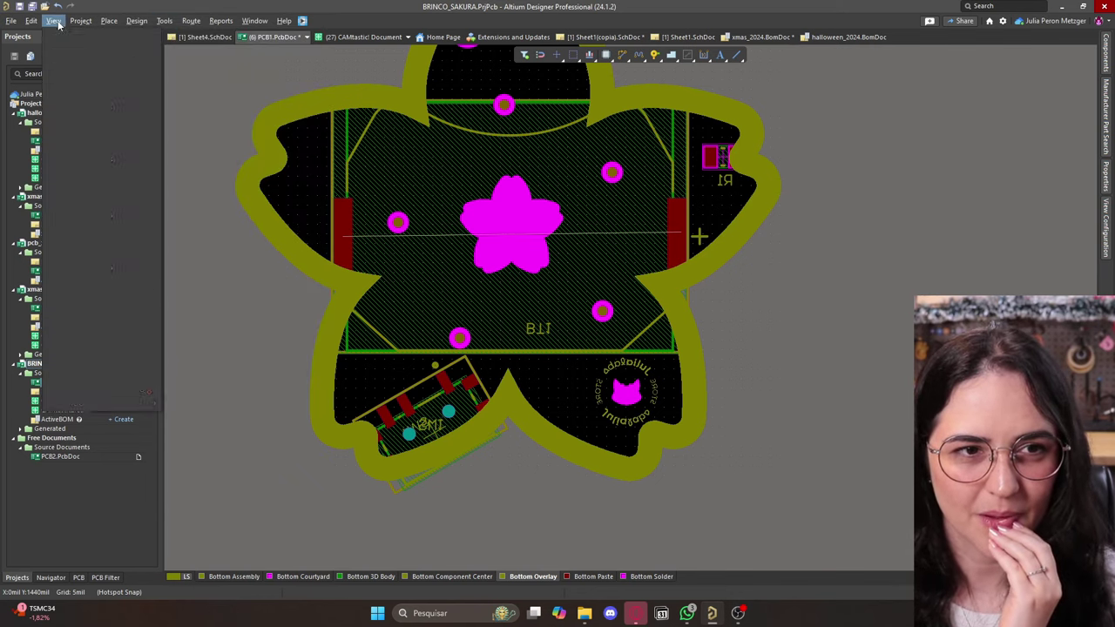
{"action": "left_click", "coordinate": [73, 62]}
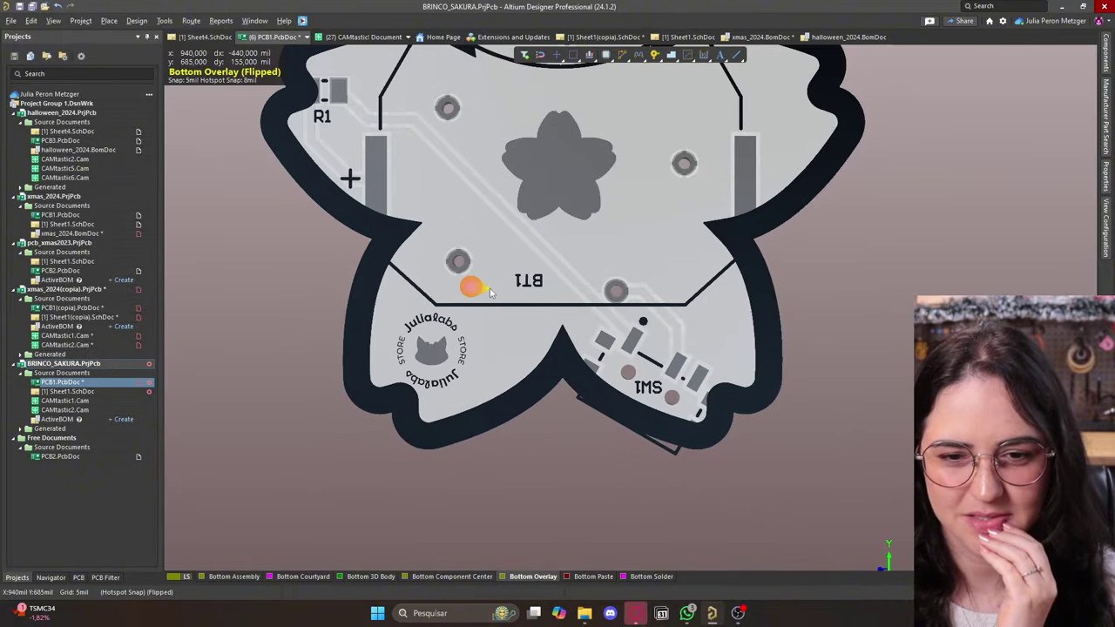
{"action": "scroll", "coordinate": [601, 378], "scroll_direction": "down", "scroll_amount": 4, "text": "ctrl"}
{"action": "scroll", "coordinate": [576, 357], "scroll_direction": "up", "scroll_amount": 2, "text": "ctrl"}
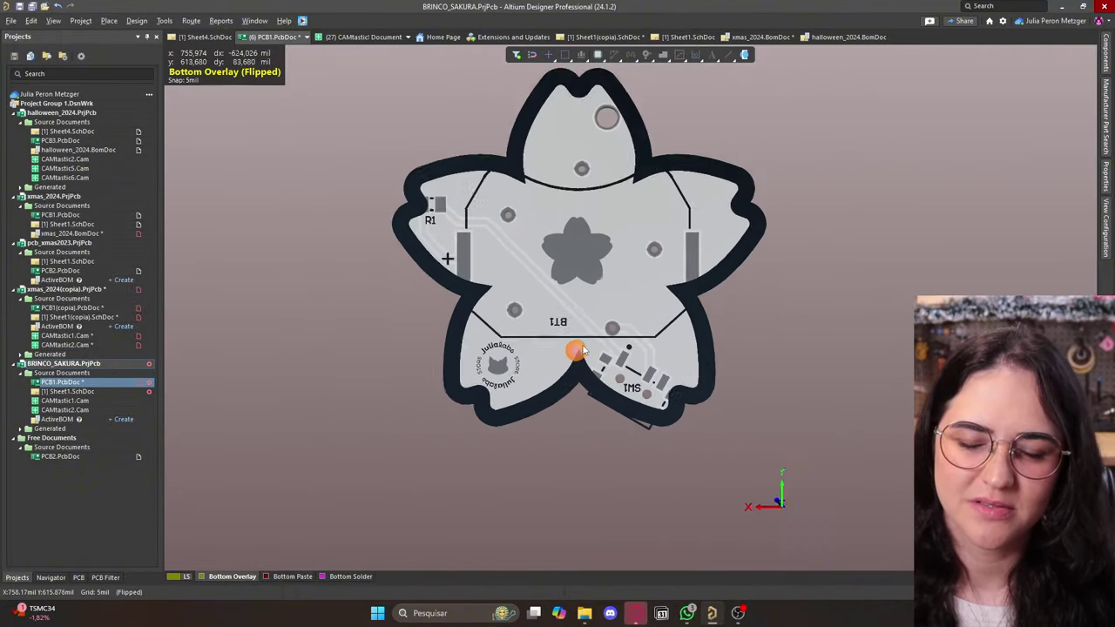
{"action": "scroll", "coordinate": [614, 224], "scroll_direction": "up", "scroll_amount": 2, "text": "ctrl"}
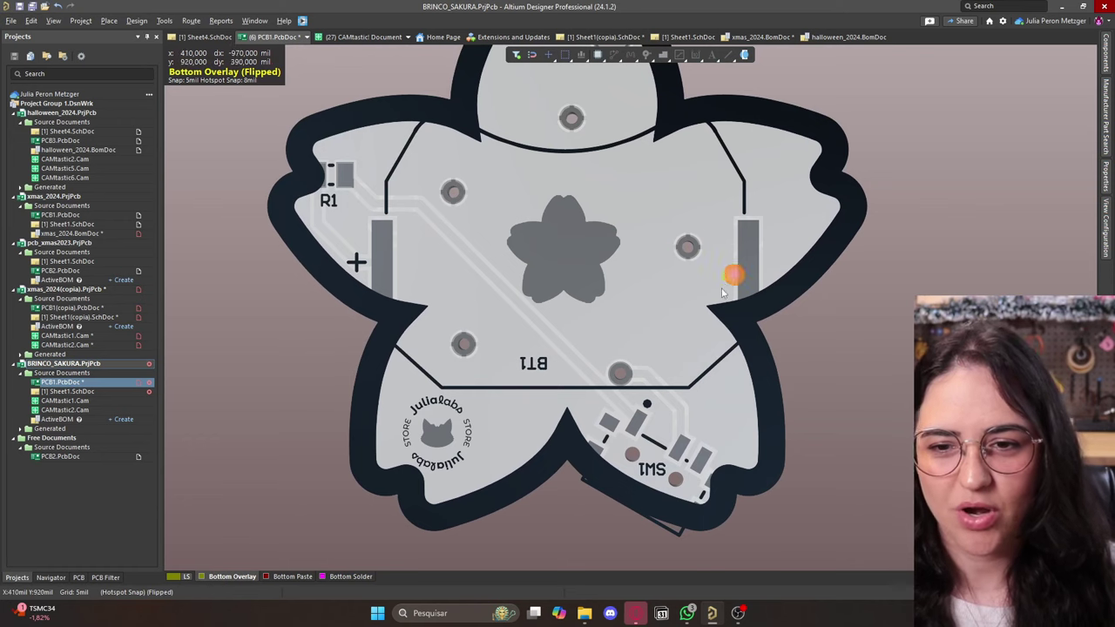
Return to 2D layout mode and hide the bottom 3D body, assembly, component center, courtyard and overlay layers.
{"action": "left_click", "coordinate": [53, 21]}
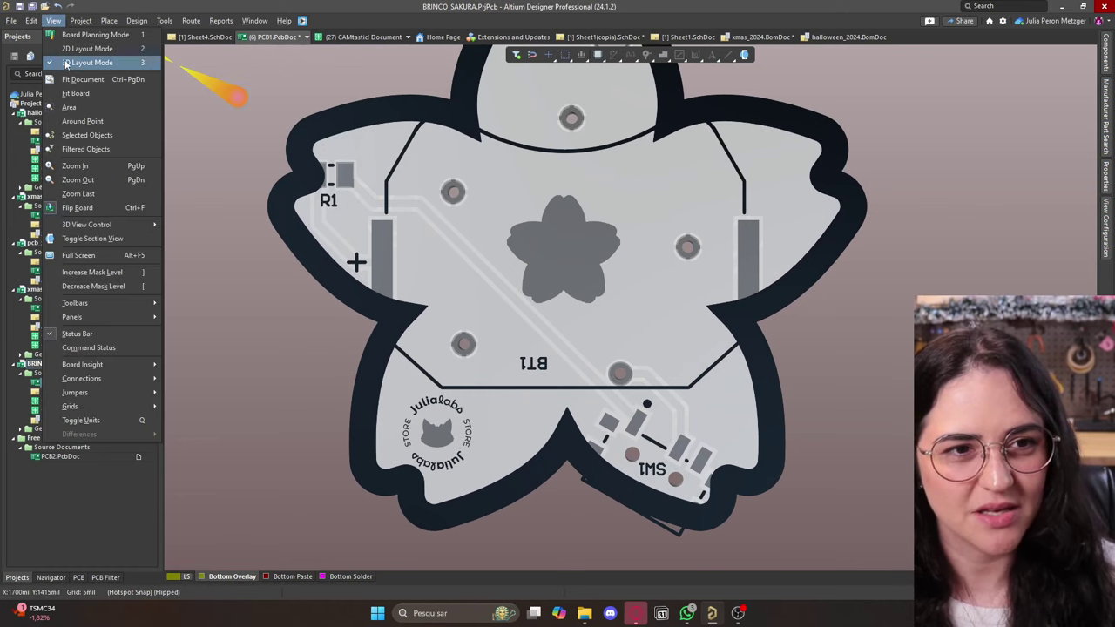
{"action": "left_click", "coordinate": [78, 50]}
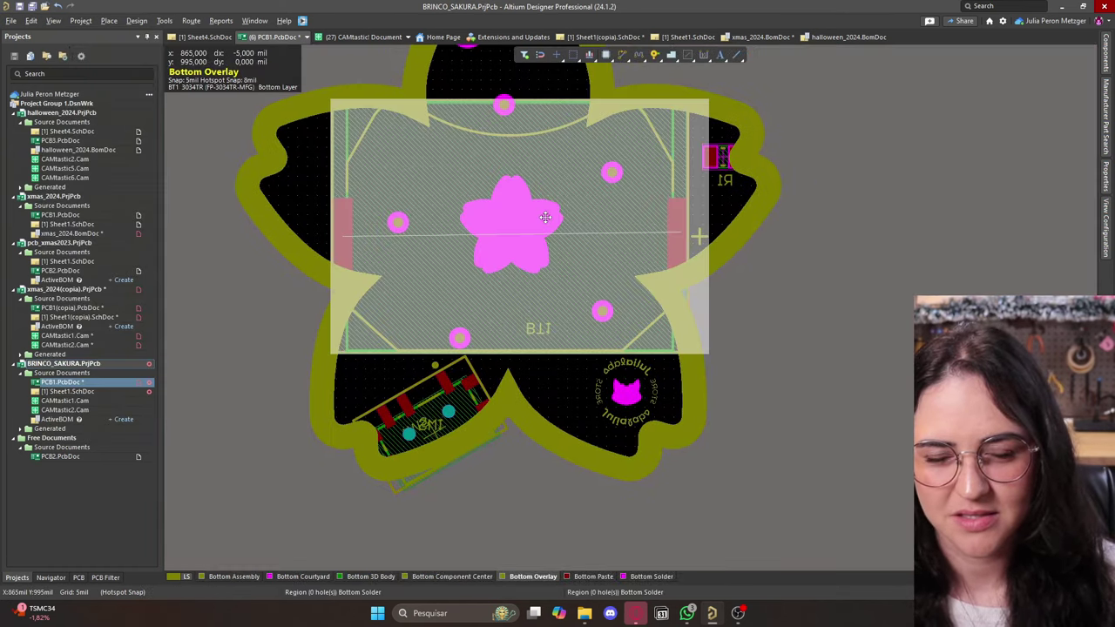
{"action": "scroll", "coordinate": [479, 229], "scroll_direction": "up", "scroll_amount": 1, "text": "ctrl"}
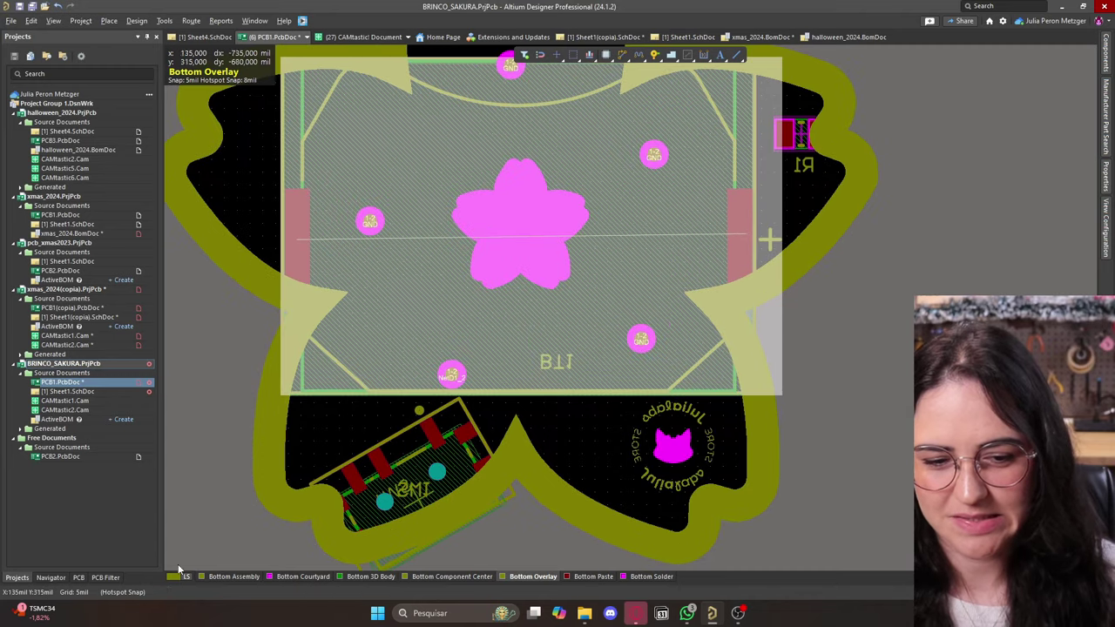
{"action": "key", "text": "l"}
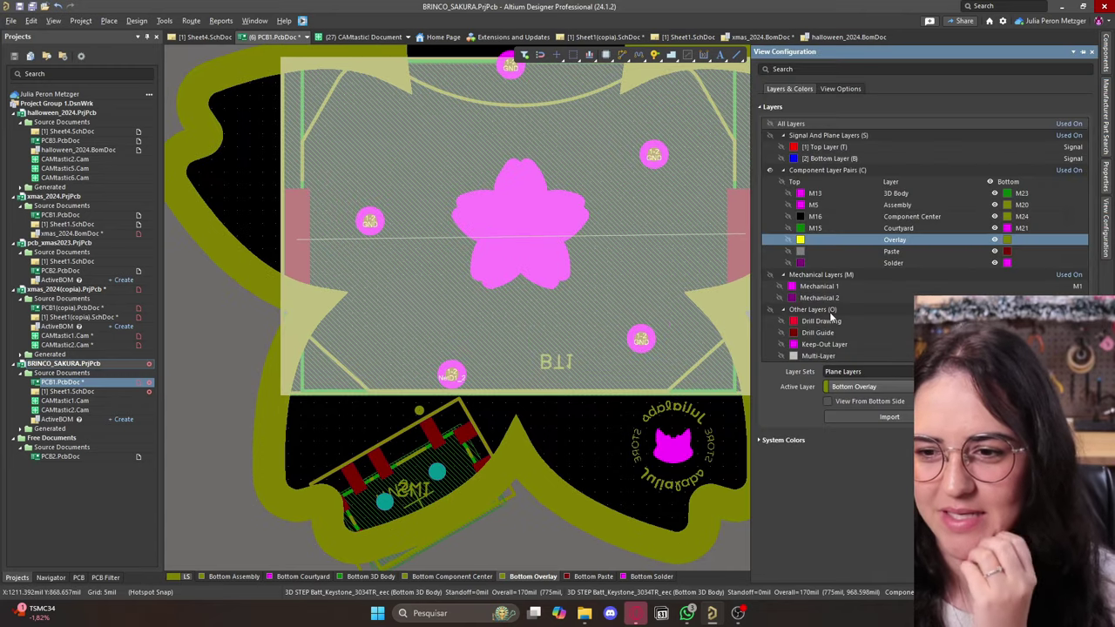
{"action": "left_click", "coordinate": [995, 205]}
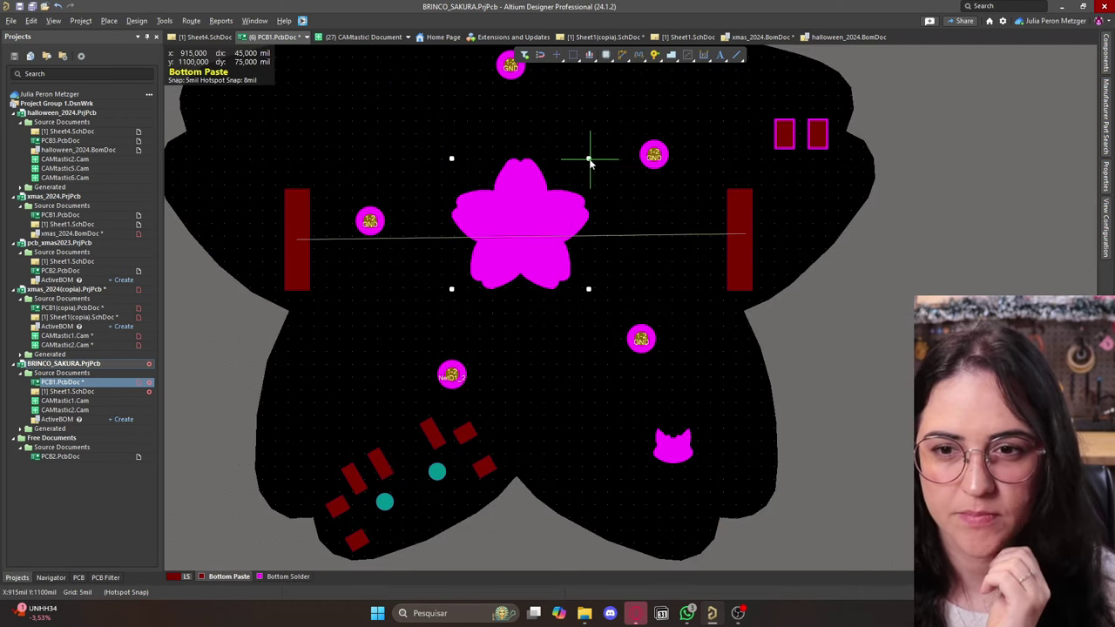
Enlarge the central sakura region on the Bottom Solder layer by stretching two opposite corners outward toward the surrounding round pads.
{"action": "left_click_drag", "start_coordinate": [589, 160], "coordinate": [680, 98]}
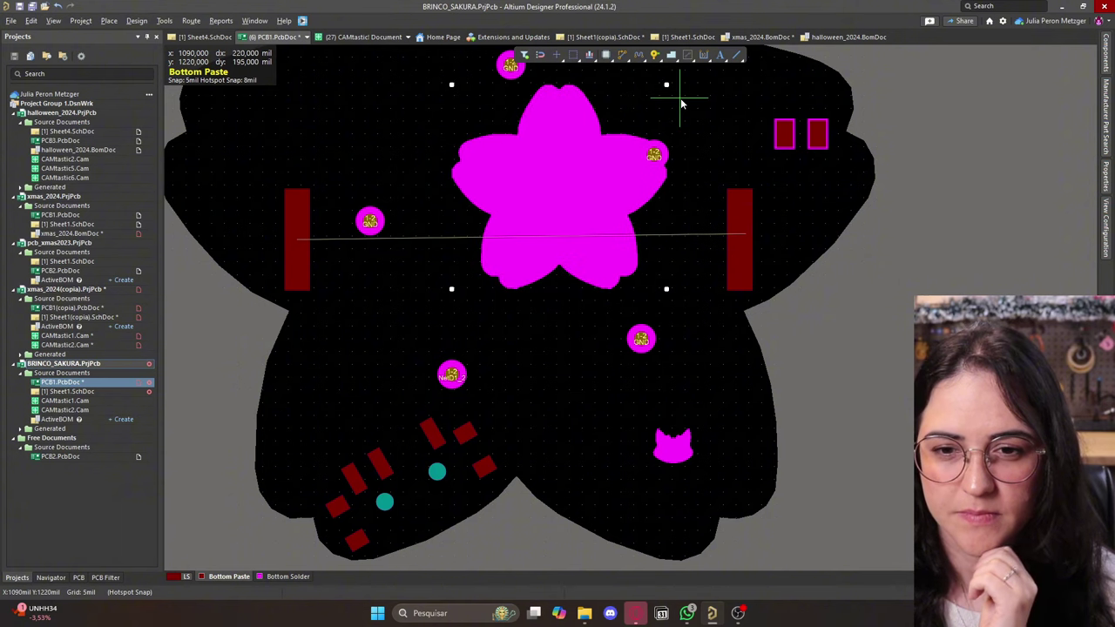
{"action": "left_click", "coordinate": [680, 99]}
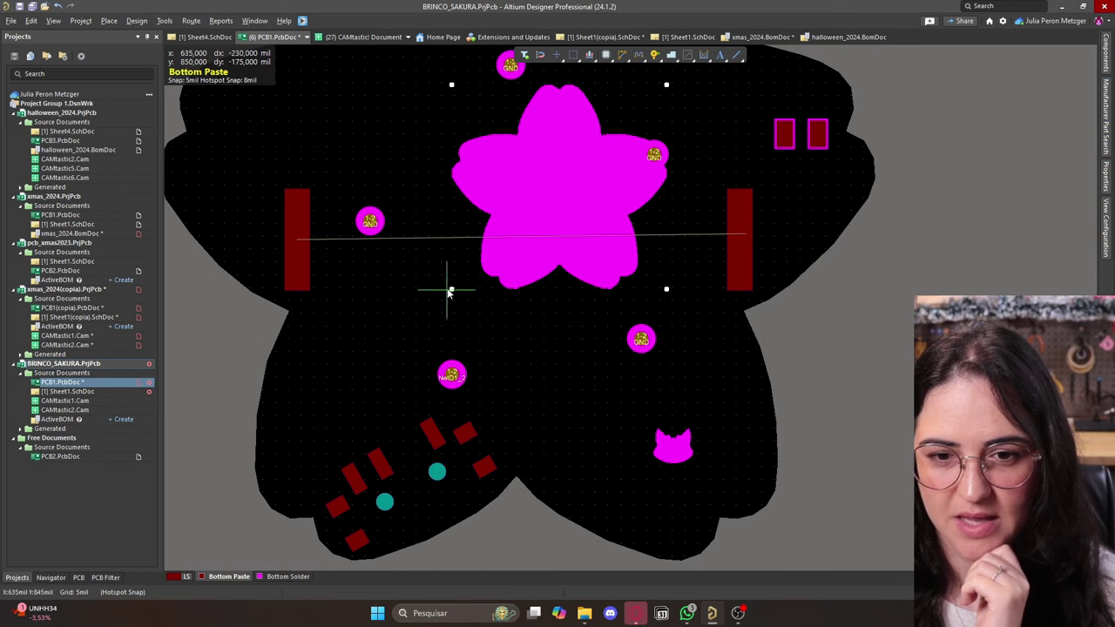
{"action": "left_click_drag", "start_coordinate": [452, 293], "coordinate": [395, 329]}
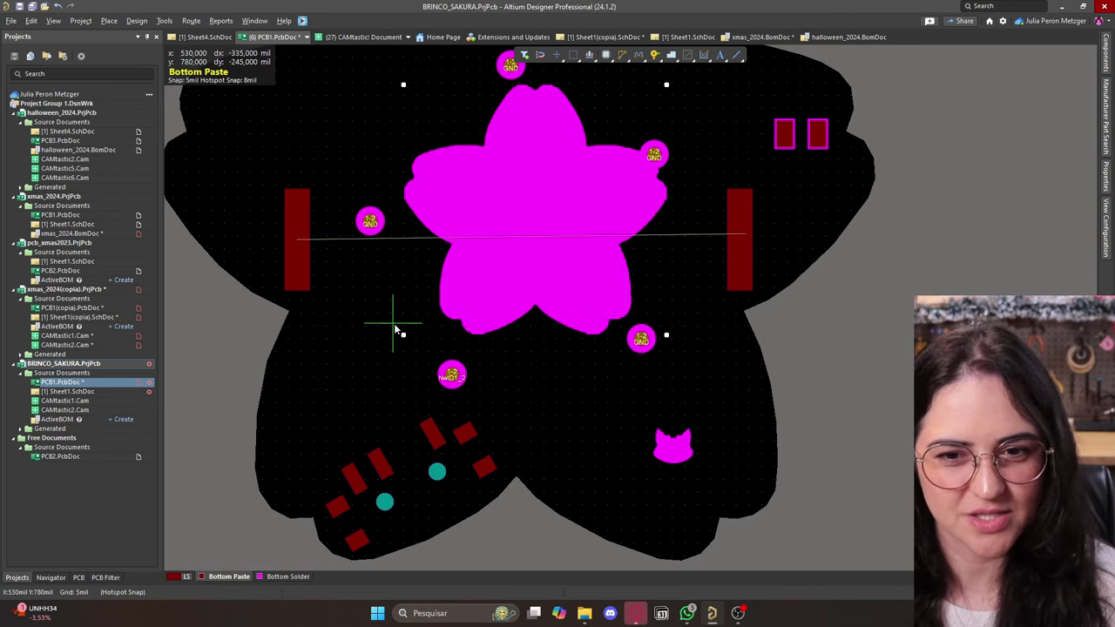
{"action": "left_click", "coordinate": [394, 323]}
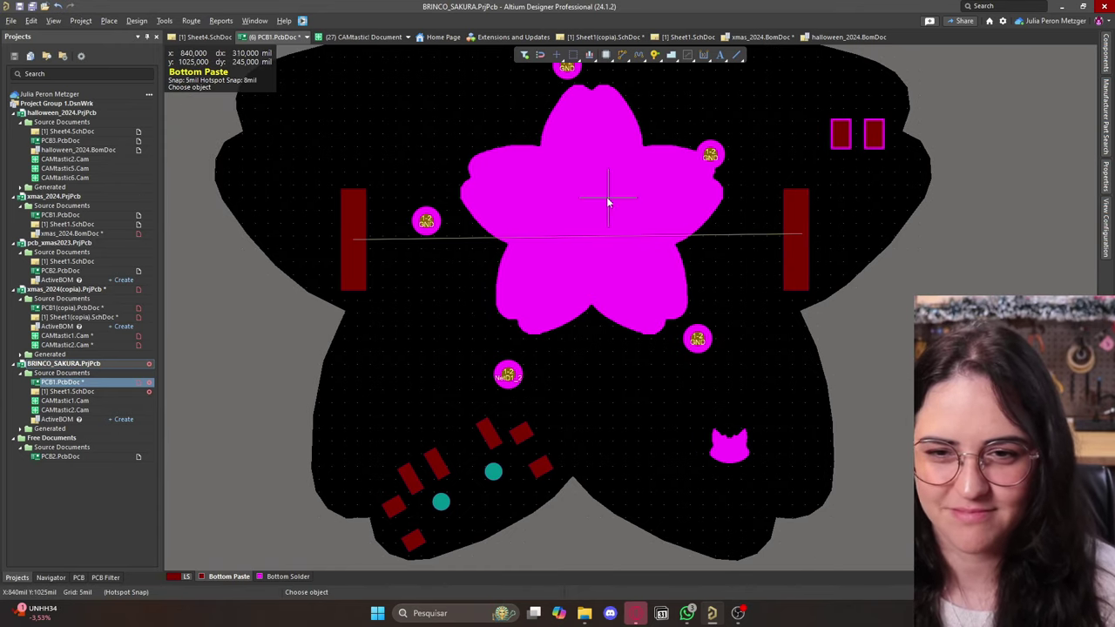
Move battery BT1 away from the board's center, out beyond the petal holding R1, to free the enlarged flower.
{"action": "scroll", "coordinate": [641, 309], "scroll_direction": "up", "scroll_amount": 3}
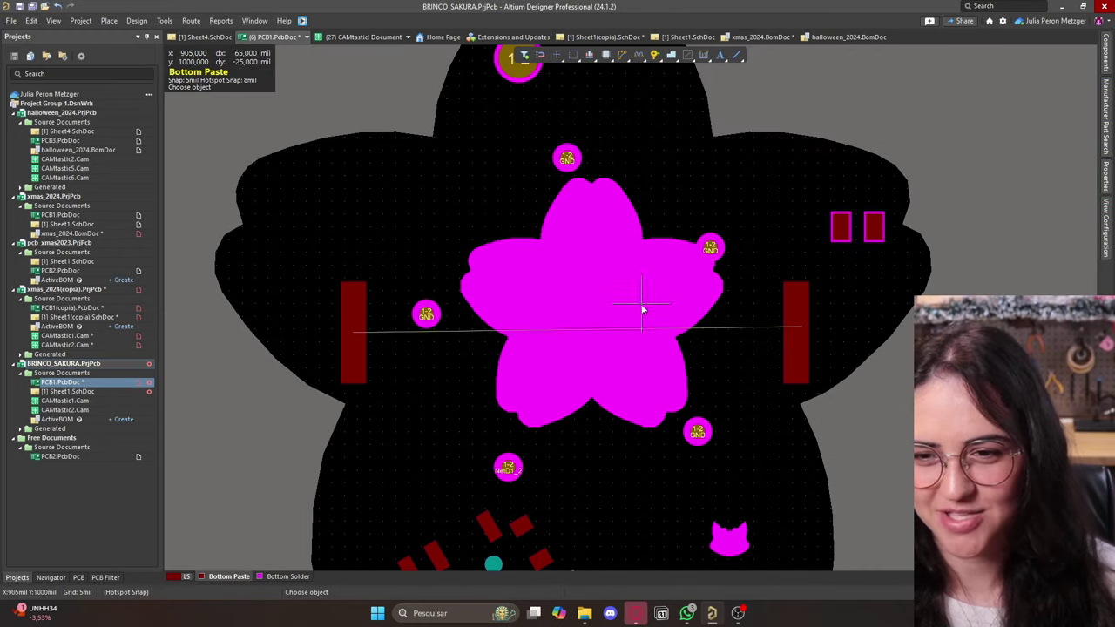
{"action": "left_click", "coordinate": [610, 296]}
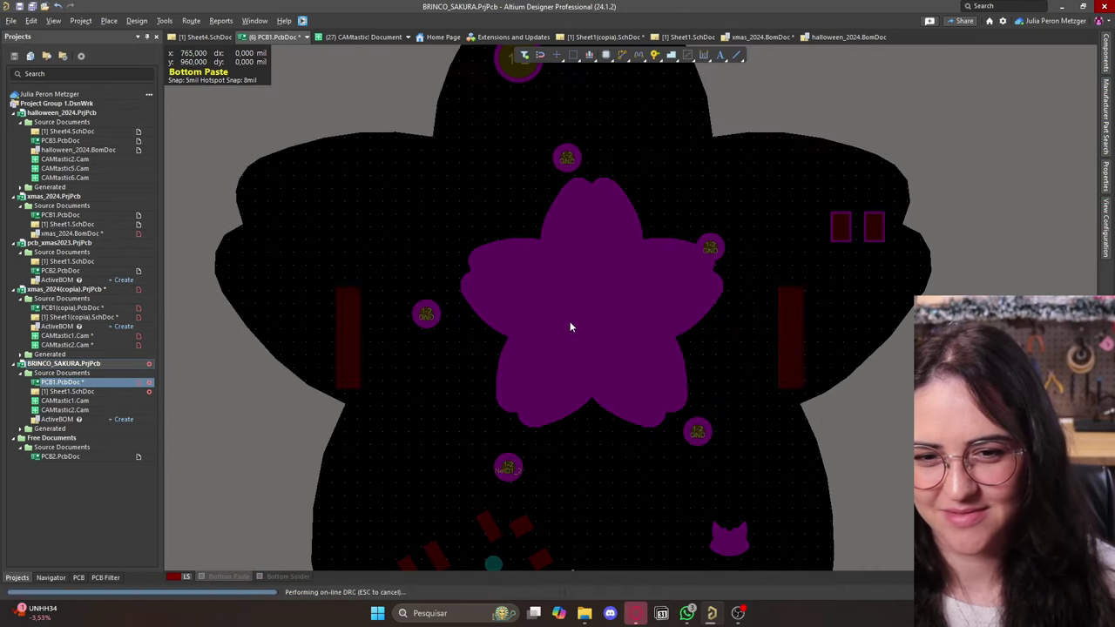
{"action": "left_click_drag", "start_coordinate": [581, 298], "coordinate": [909, 127]}
{"action": "scroll", "coordinate": [810, 332], "scroll_direction": "down", "scroll_amount": 2, "text": "ctrl"}
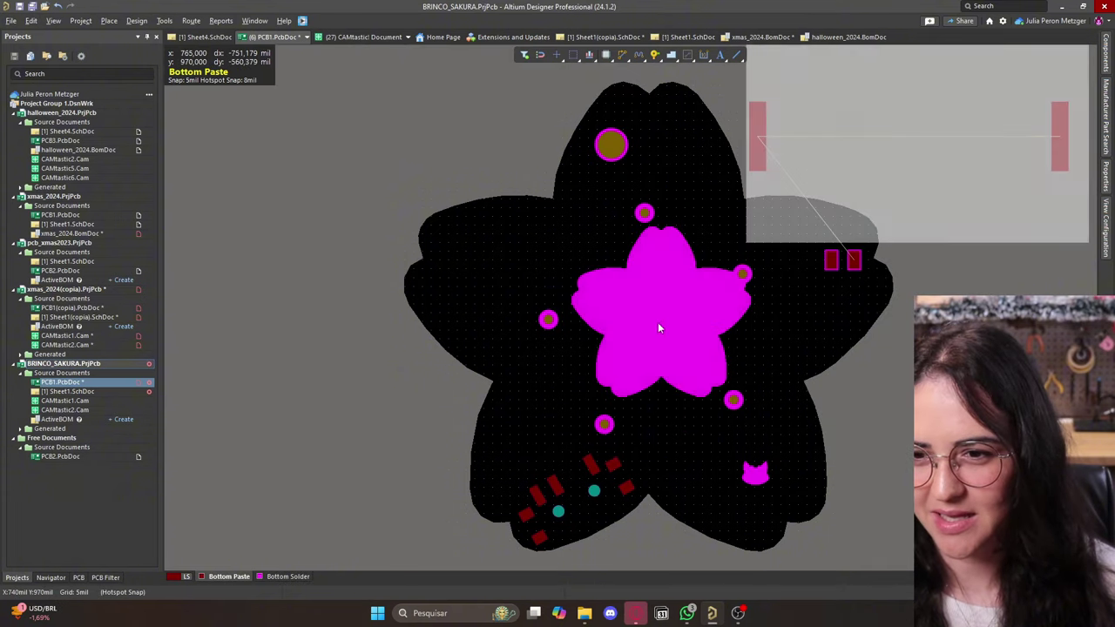
Center the enlarged flower region between the surrounding round pads and move battery BT1 back over it.
{"action": "left_click_drag", "start_coordinate": [668, 322], "coordinate": [704, 332]}
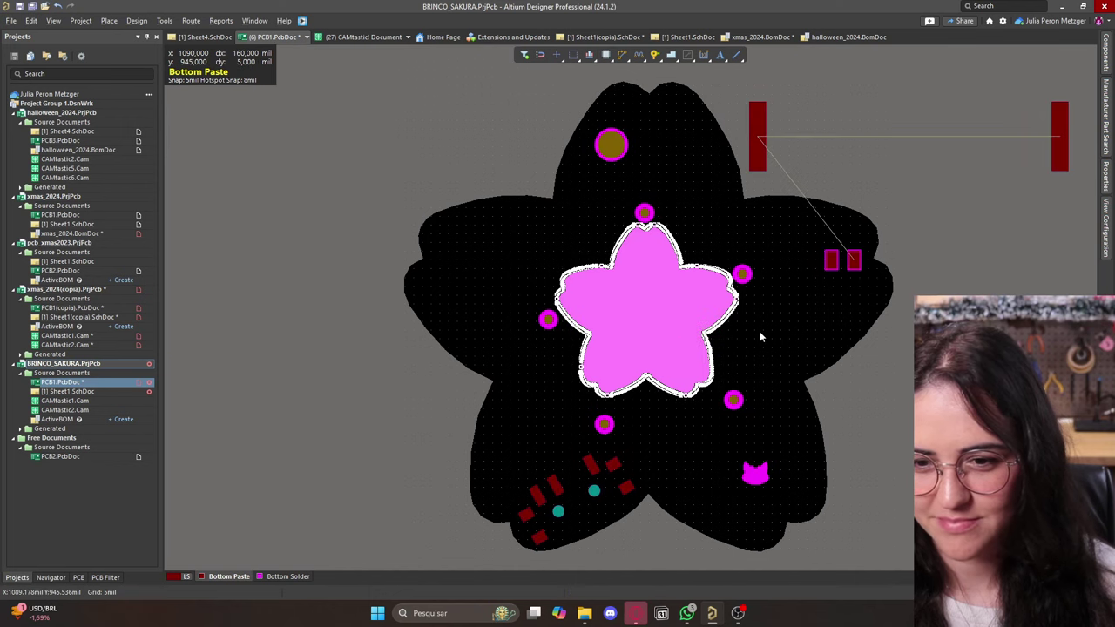
{"action": "scroll", "coordinate": [759, 332], "scroll_direction": "down", "scroll_amount": 1, "text": "ctrl"}
{"action": "scroll", "coordinate": [769, 328], "scroll_direction": "up", "scroll_amount": 2, "text": "ctrl"}
{"action": "left_click", "coordinate": [771, 329]}
{"action": "right_click_drag", "start_coordinate": [768, 340], "coordinate": [706, 335]}
{"action": "scroll", "coordinate": [706, 336], "scroll_direction": "down", "scroll_amount": 1, "text": "ctrl"}
{"action": "left_click_drag", "start_coordinate": [621, 318], "coordinate": [642, 331]}
{"action": "scroll", "coordinate": [642, 331], "scroll_direction": "up", "scroll_amount": 1, "text": "ctrl"}
{"action": "left_click_drag", "start_coordinate": [701, 148], "coordinate": [584, 301]}
{"action": "scroll", "coordinate": [629, 302], "scroll_direction": "down", "scroll_amount": 1, "text": "ctrl"}
Examine the enlarged flower's size and placement on the flipped board in 3D layout mode.
{"action": "left_click", "coordinate": [53, 20]}
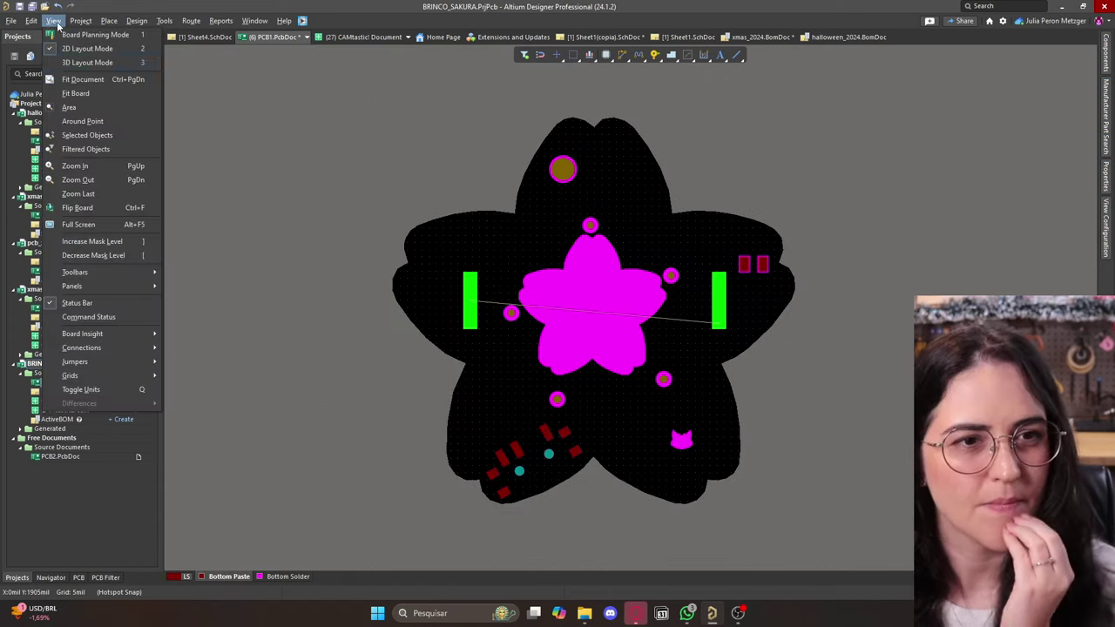
{"action": "left_click", "coordinate": [87, 62]}
{"action": "scroll", "coordinate": [619, 252], "scroll_direction": "up", "scroll_amount": 1, "text": "ctrl"}
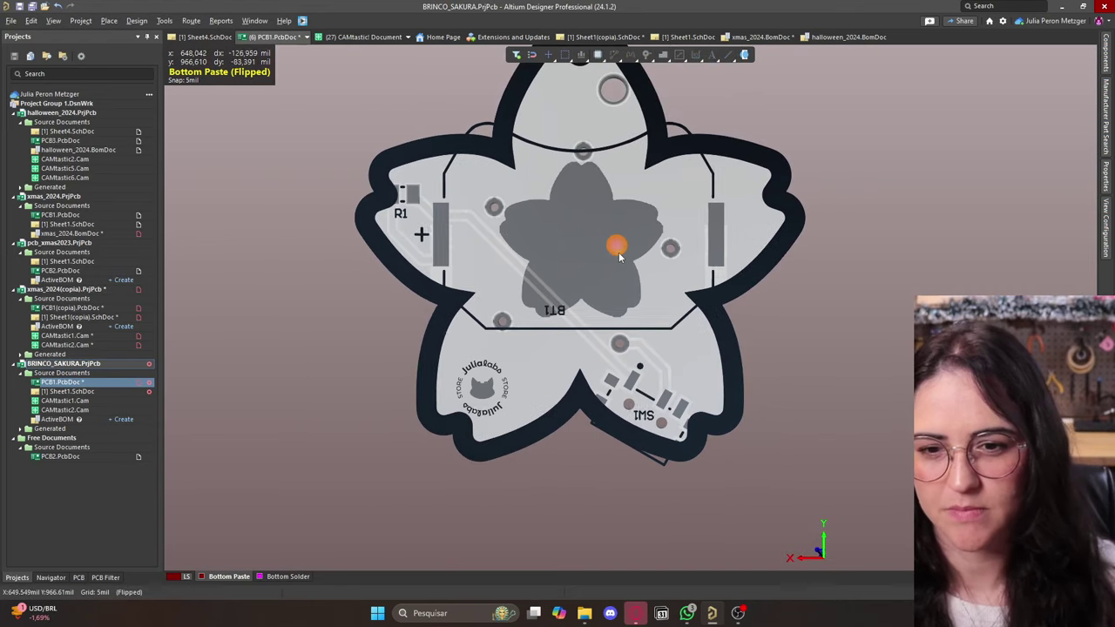
{"action": "scroll", "coordinate": [617, 251], "scroll_direction": "up", "scroll_amount": 1}
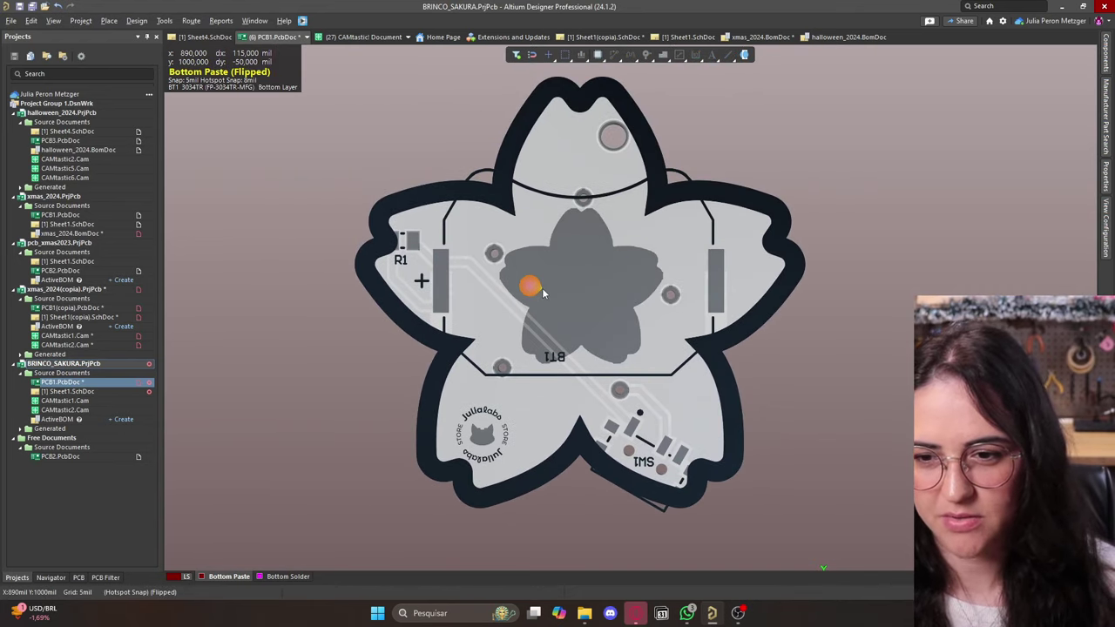
Return to 2D layout mode, reposition battery BT1 over the board's center, and display the signal layers with the top component layers.
{"action": "left_click", "coordinate": [53, 20]}
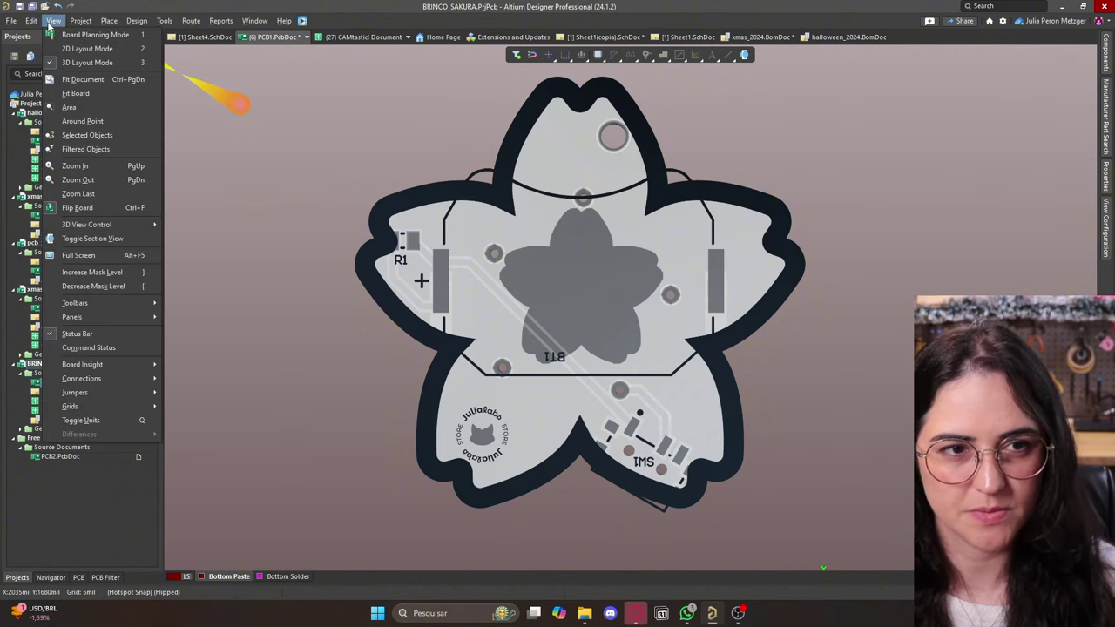
{"action": "left_click", "coordinate": [64, 50]}
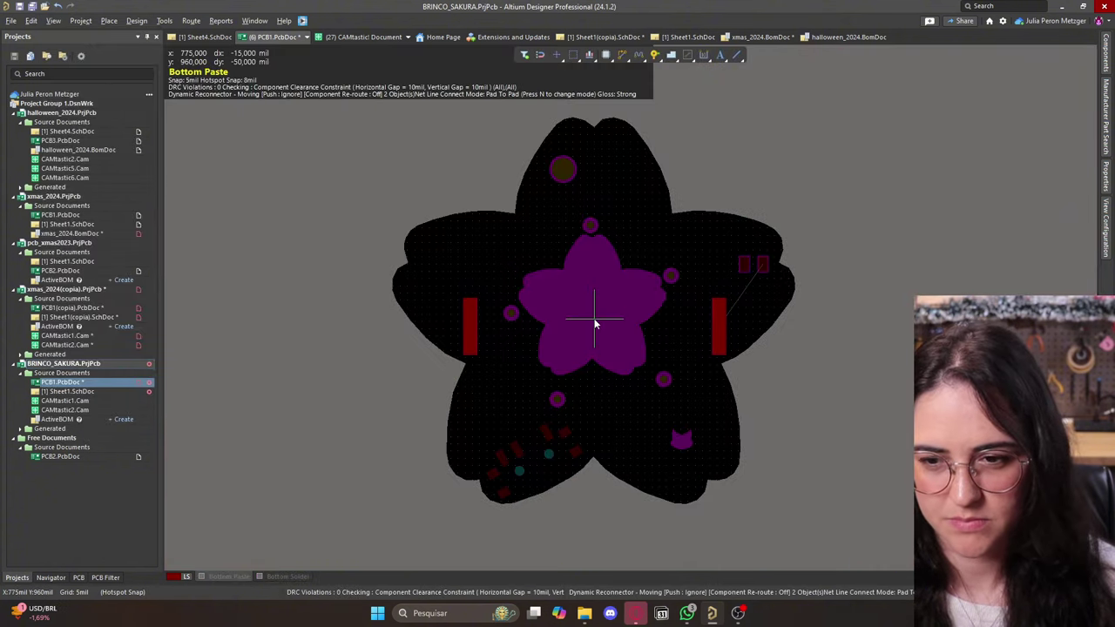
{"action": "key", "text": "l"}
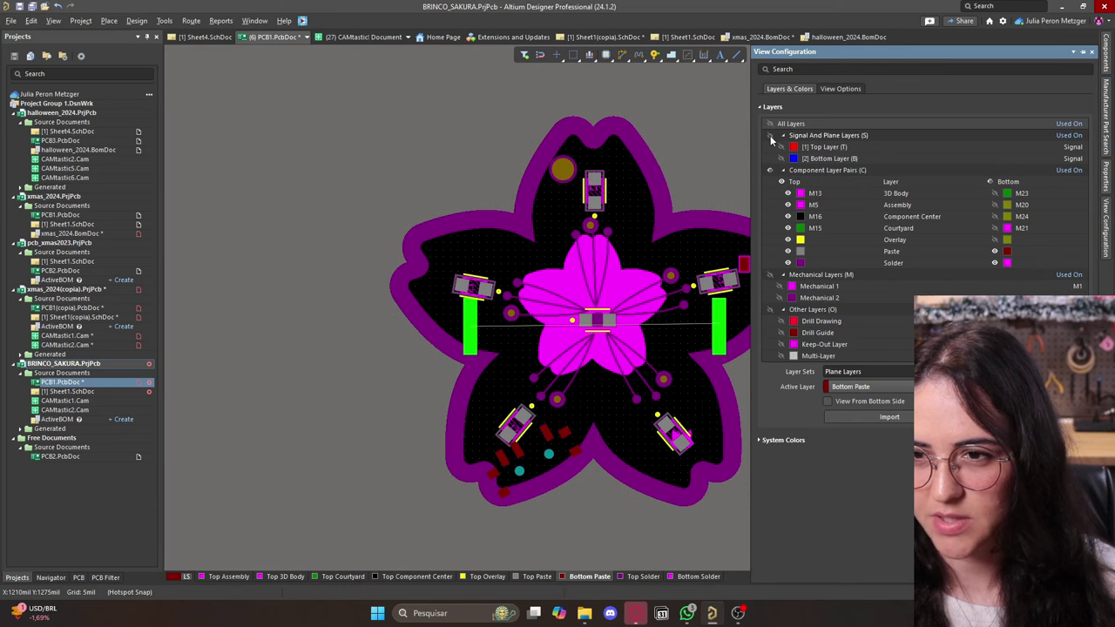
{"action": "left_click", "coordinate": [770, 136]}
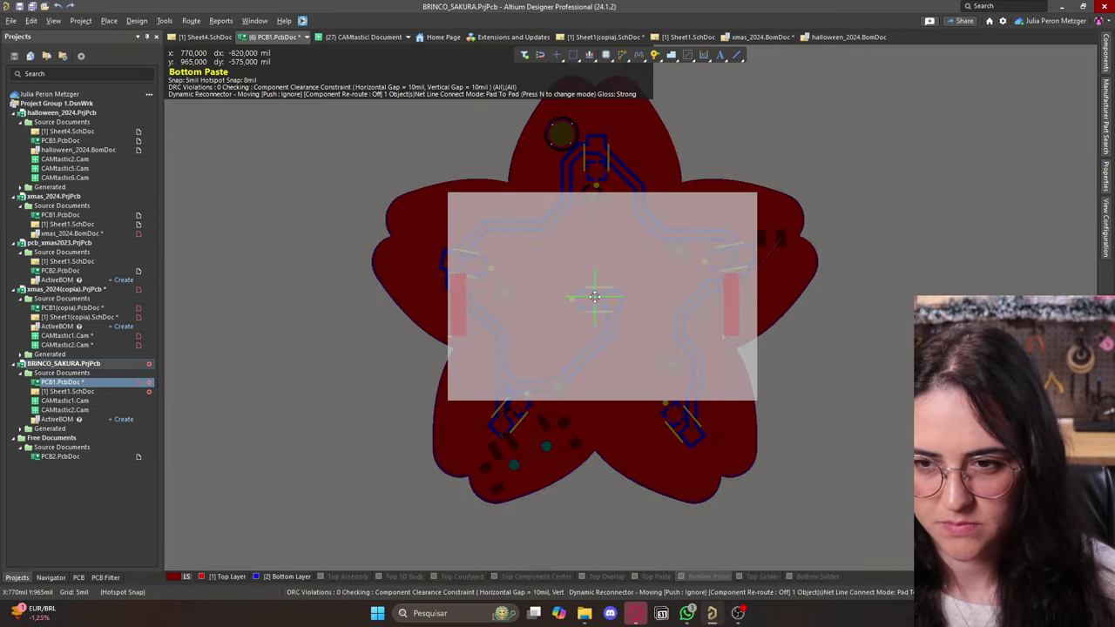
Shelve the polygon pours on the top and bottom layers to expose the tracks.
{"action": "left_click", "coordinate": [163, 20]}
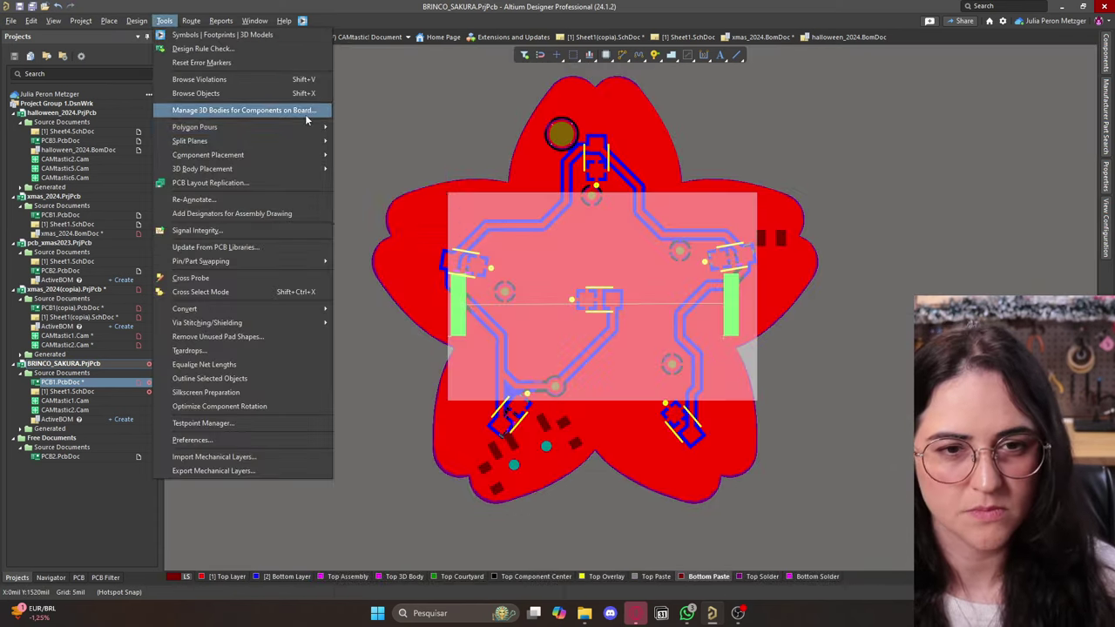
{"action": "mouse_move", "coordinate": [306, 126]}
{"action": "left_click", "coordinate": [375, 142]}
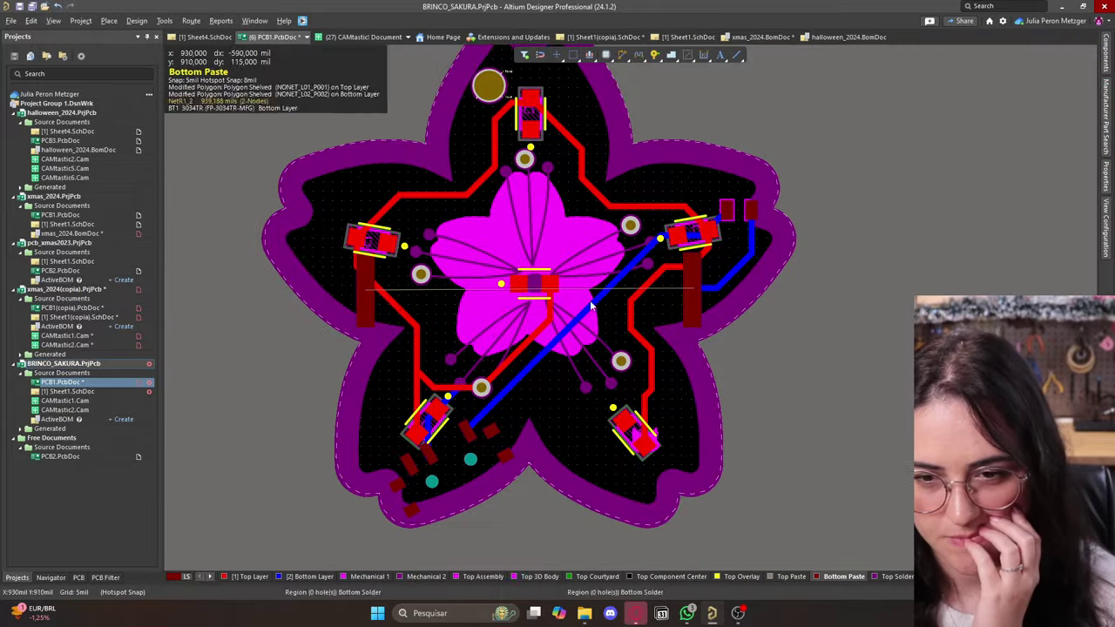
Display the bottom component layers alongside the top ones and leave the routing command without placing a track.
{"action": "left_click", "coordinate": [734, 271]}
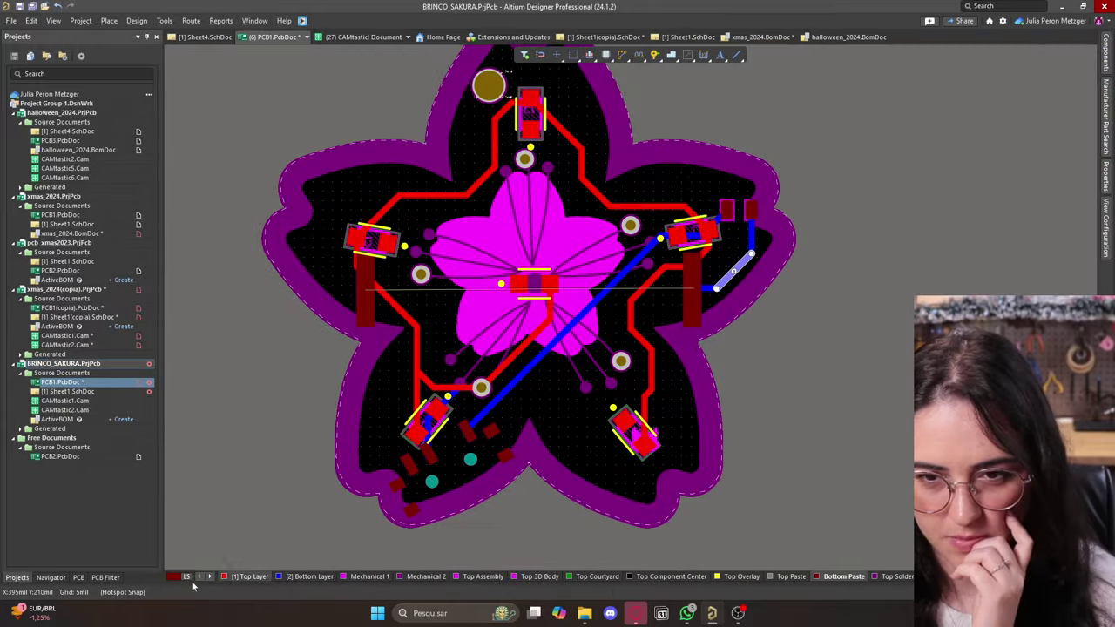
{"action": "left_click", "coordinate": [174, 577]}
{"action": "left_click", "coordinate": [770, 169]}
{"action": "left_click", "coordinate": [775, 239]}
{"action": "left_click", "coordinate": [692, 289]}
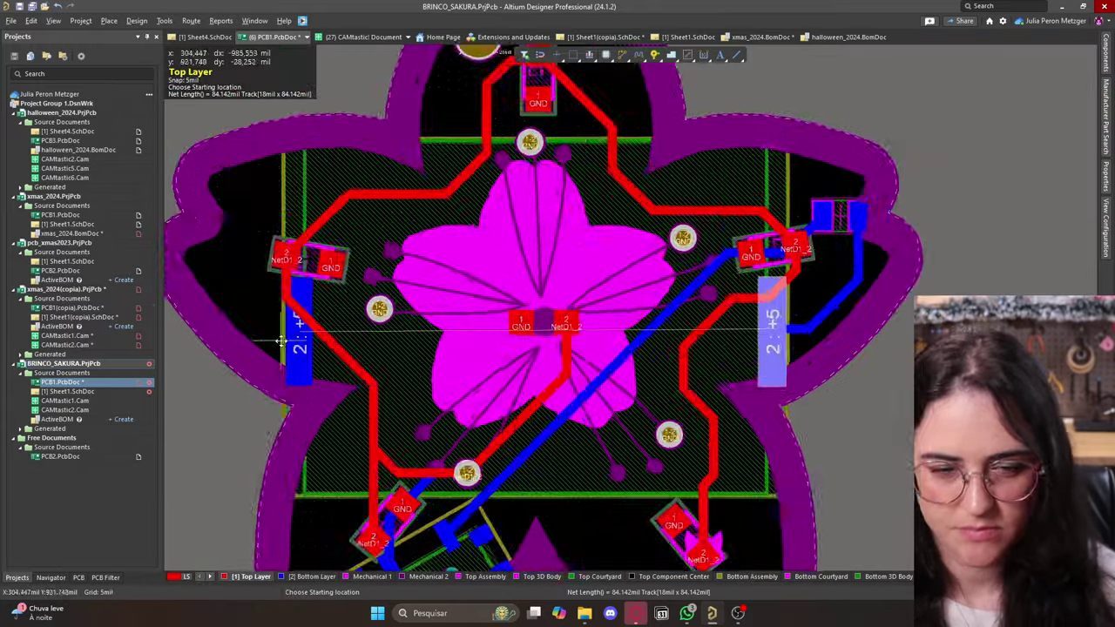
{"action": "right_click", "coordinate": [281, 341]}
Examine the track routing between the battery's +5 pads, switch SW1 and the LEDs.
{"action": "scroll", "coordinate": [699, 194], "scroll_direction": "down", "scroll_amount": 2, "text": "ctrl"}
{"action": "right_click_drag", "start_coordinate": [780, 344], "coordinate": [657, 339]}
{"action": "scroll", "coordinate": [675, 353], "scroll_direction": "up", "scroll_amount": 1, "text": "ctrl"}
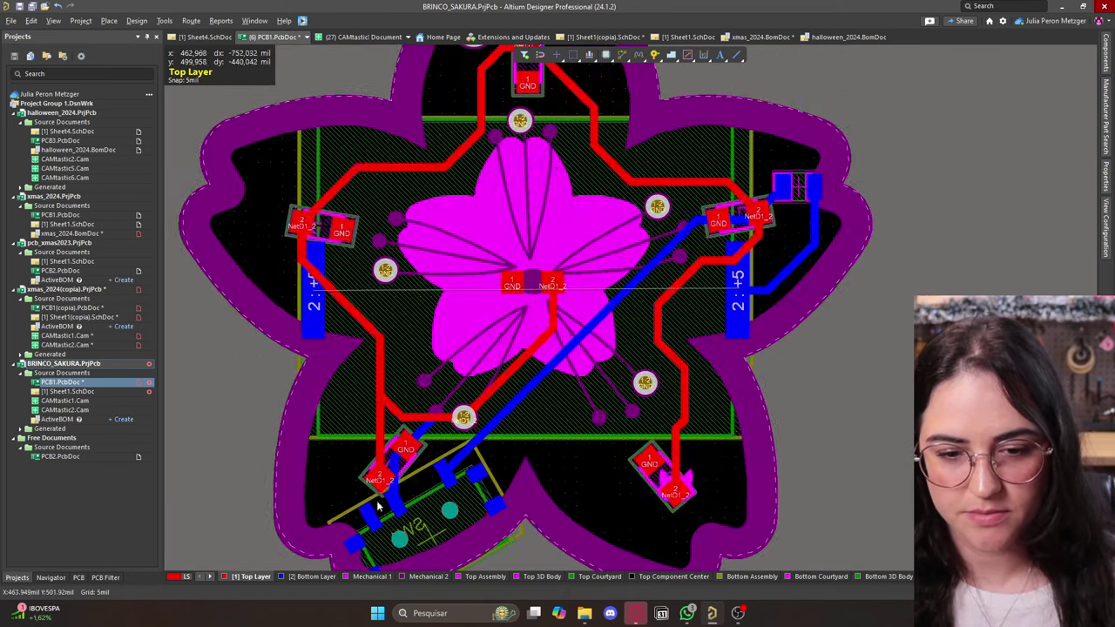
{"action": "scroll", "coordinate": [528, 374], "scroll_direction": "up", "scroll_amount": 3, "text": "ctrl"}
{"action": "scroll", "coordinate": [528, 374], "scroll_direction": "down", "scroll_amount": 3, "text": "ctrl"}
{"action": "scroll", "coordinate": [528, 375], "scroll_direction": "up", "scroll_amount": 1, "text": "ctrl"}
{"action": "scroll", "coordinate": [549, 262], "scroll_direction": "up", "scroll_amount": 1, "text": "ctrl"}
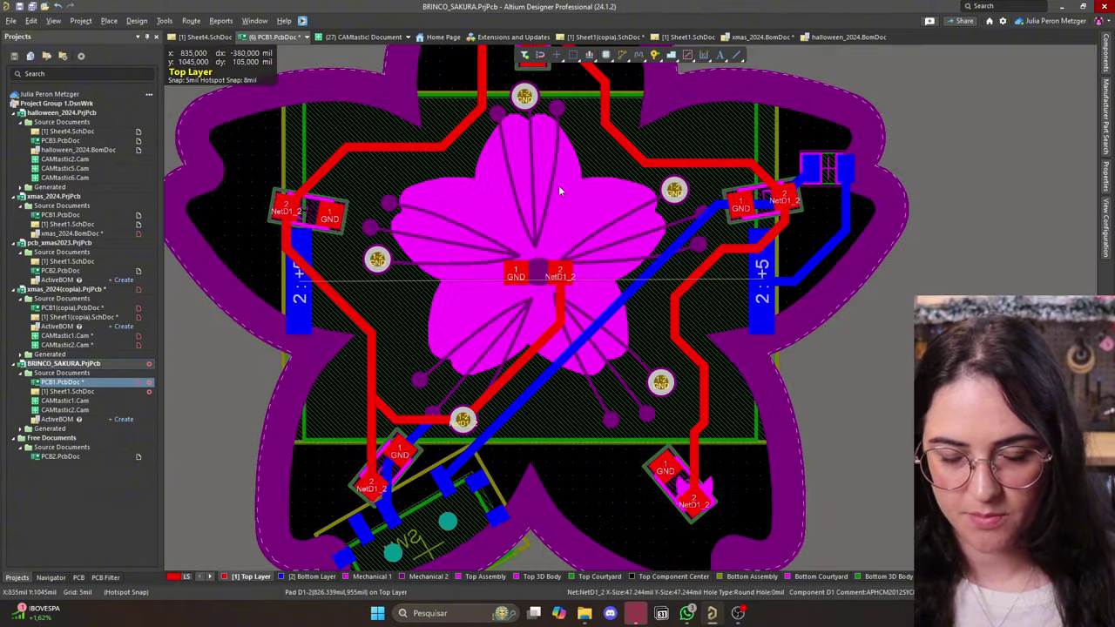
Display the sakura board in 3D layout mode and inspect both its top and bottom faces.
{"action": "scroll", "coordinate": [554, 218], "scroll_direction": "up", "scroll_amount": 1, "text": "ctrl"}
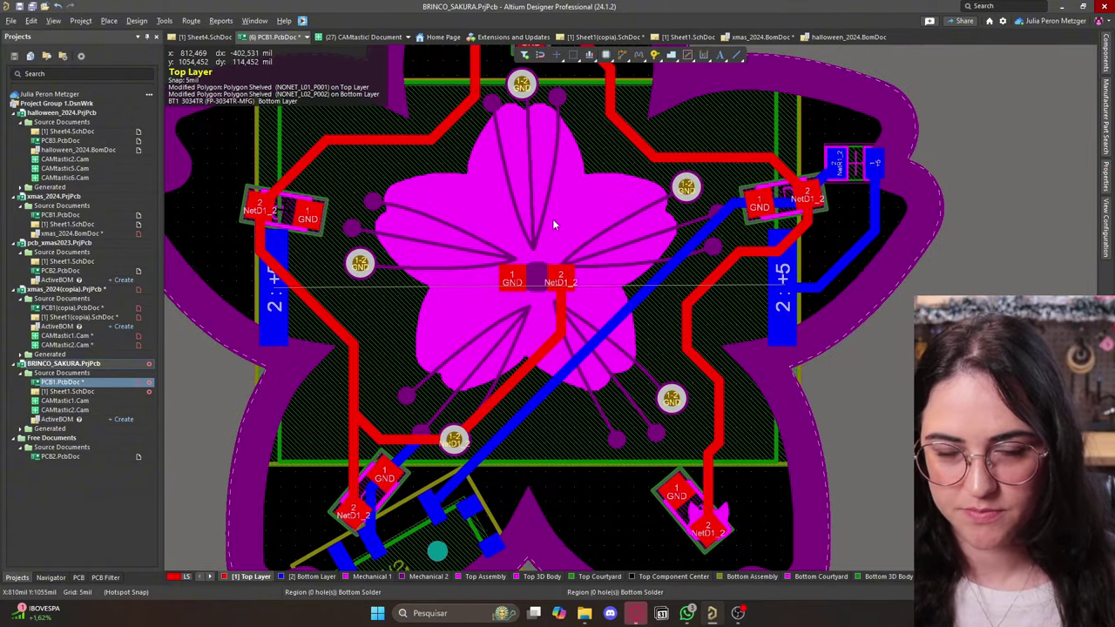
{"action": "scroll", "coordinate": [553, 219], "scroll_direction": "down", "scroll_amount": 1, "text": "ctrl"}
{"action": "right_click_drag", "start_coordinate": [577, 215], "coordinate": [581, 252]}
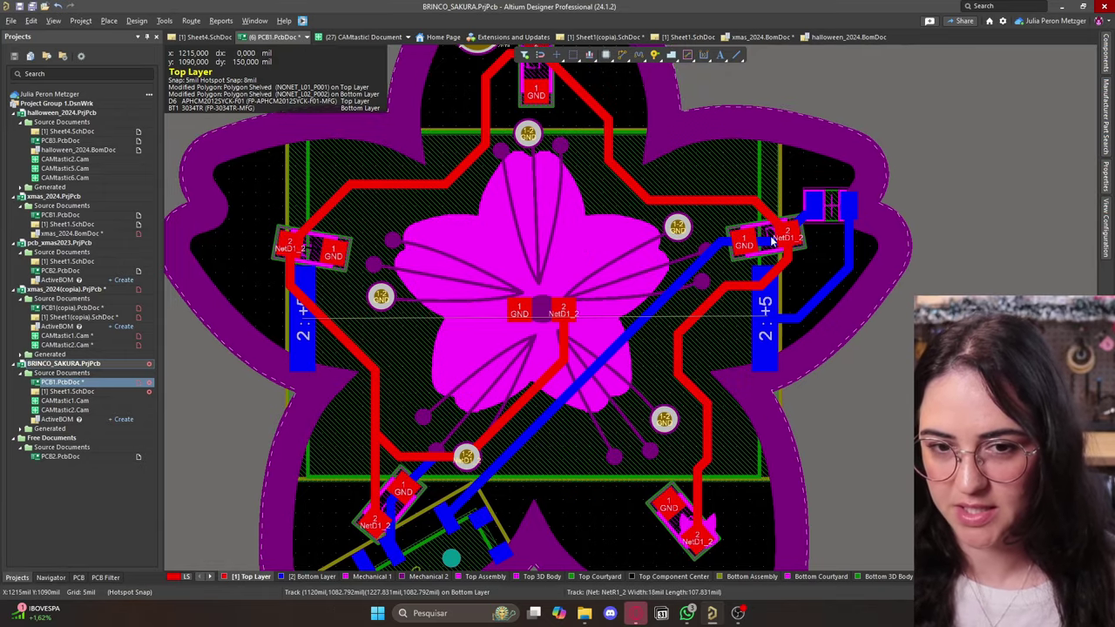
{"action": "scroll", "coordinate": [772, 241], "scroll_direction": "down", "scroll_amount": 2, "text": "ctrl"}
{"action": "key", "text": "3"}
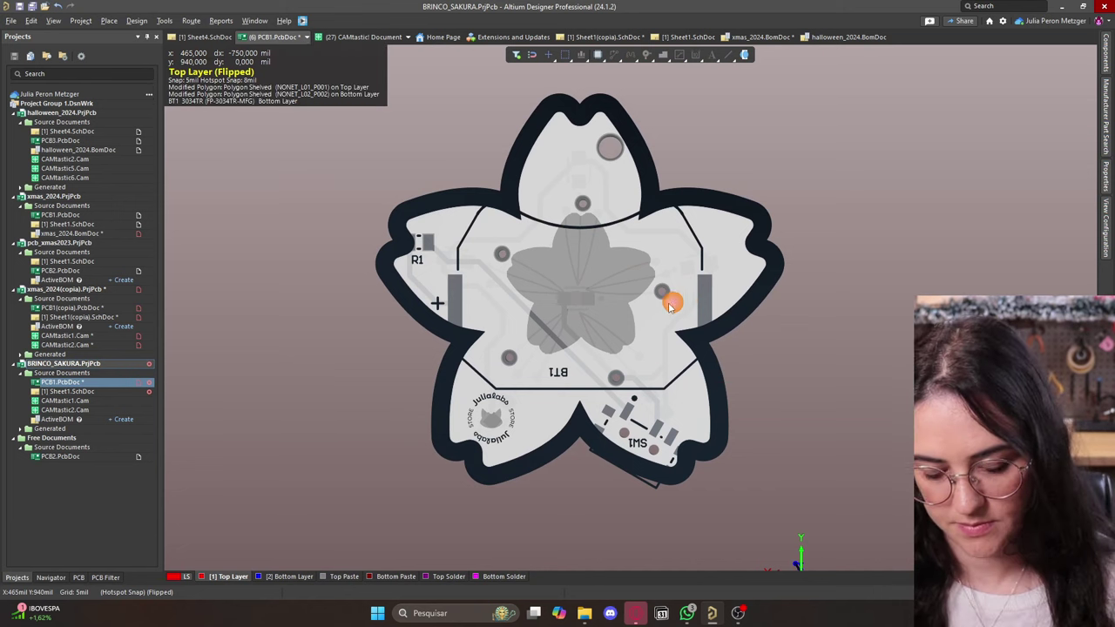
{"action": "key", "text": "ctrl+f"}
{"action": "right_click_drag", "start_coordinate": [682, 300], "coordinate": [540, 312]}
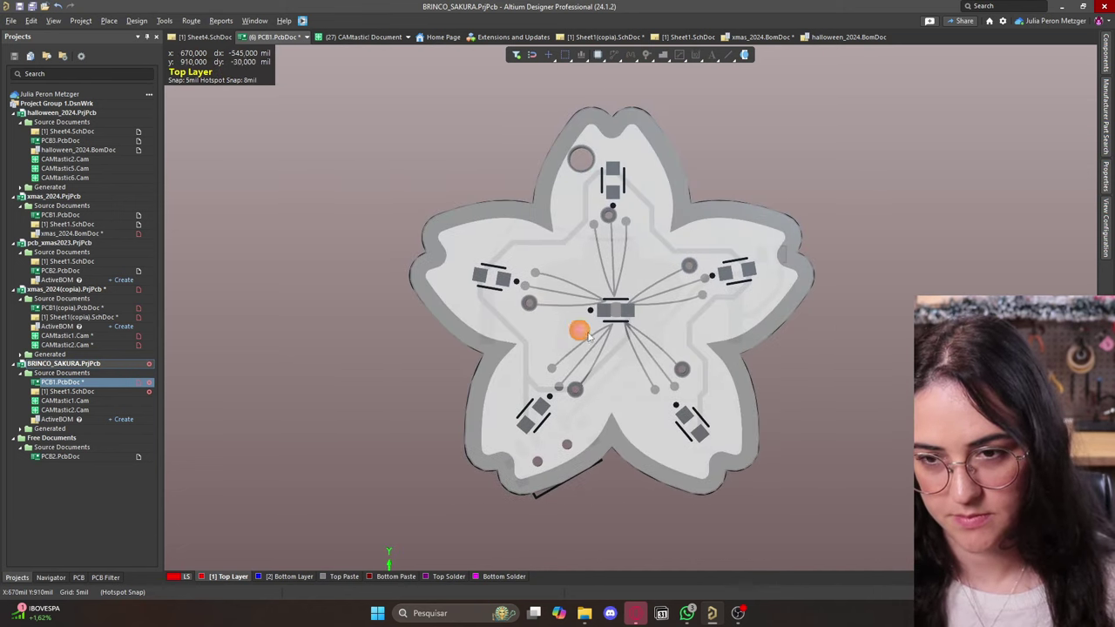
{"action": "key", "text": "ctrl+f"}
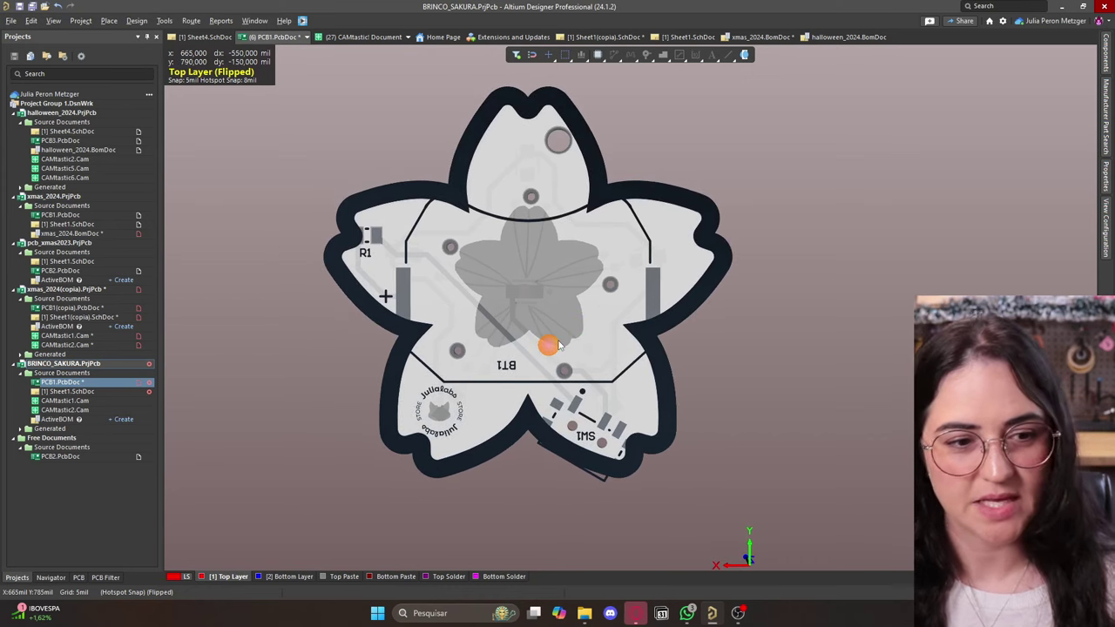
Open PCB1(copia).PcbDoc from the xmas_2024(copia) project and review the mirrored logo pages in Canva, including NATAL 2024, before returning to Altium Designer.
{"action": "double_click", "coordinate": [54, 309]}
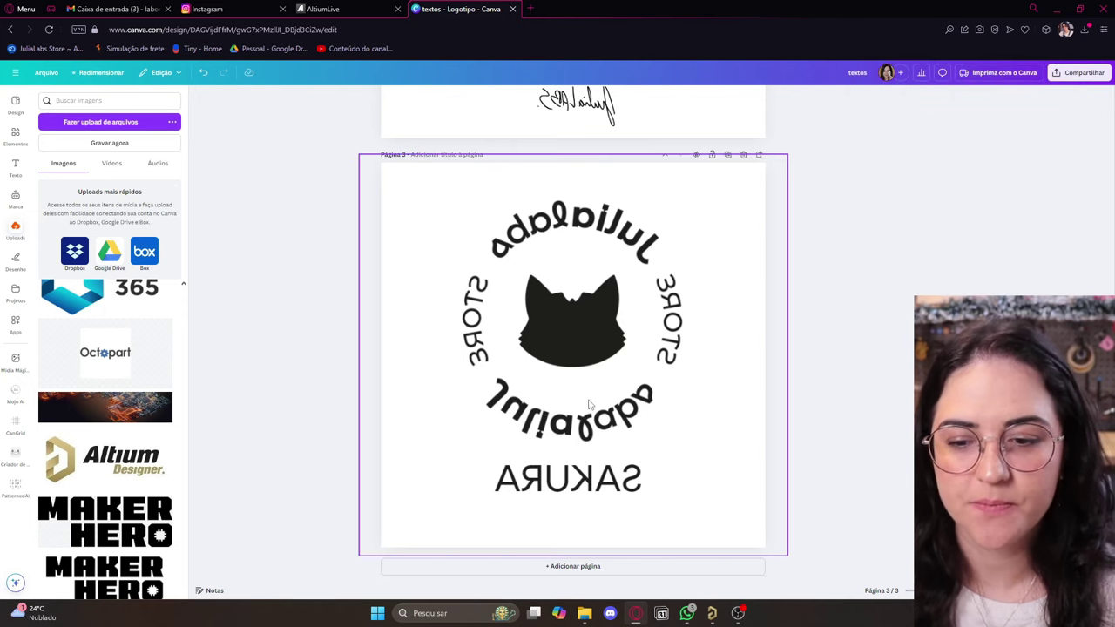
{"action": "scroll", "coordinate": [591, 389], "scroll_direction": "up", "scroll_amount": 10}
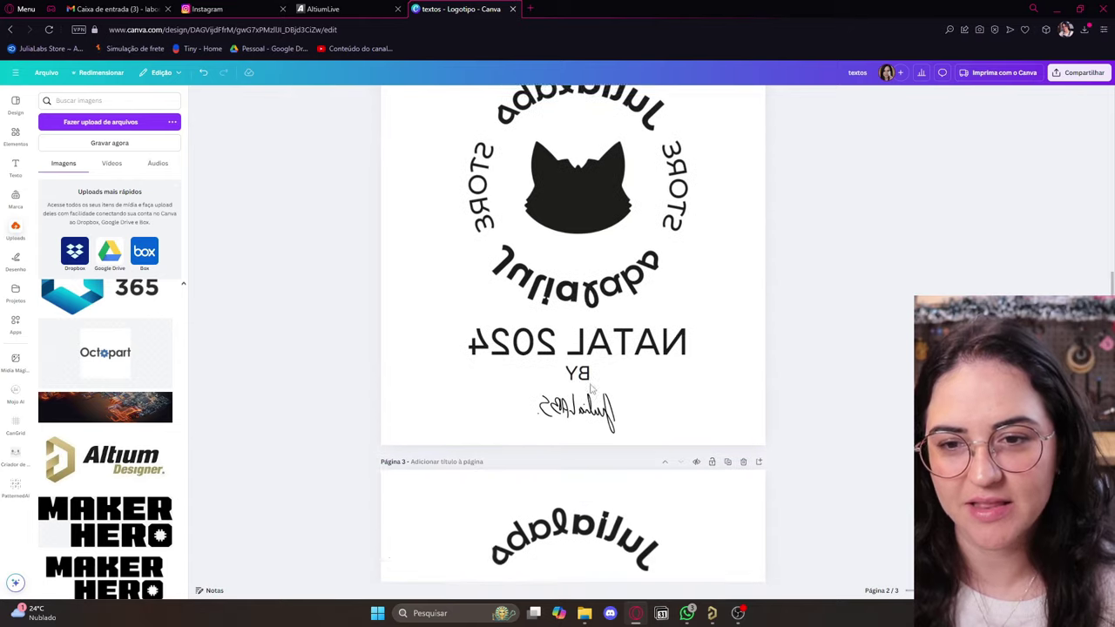
{"action": "scroll", "coordinate": [591, 386], "scroll_direction": "down", "scroll_amount": 5}
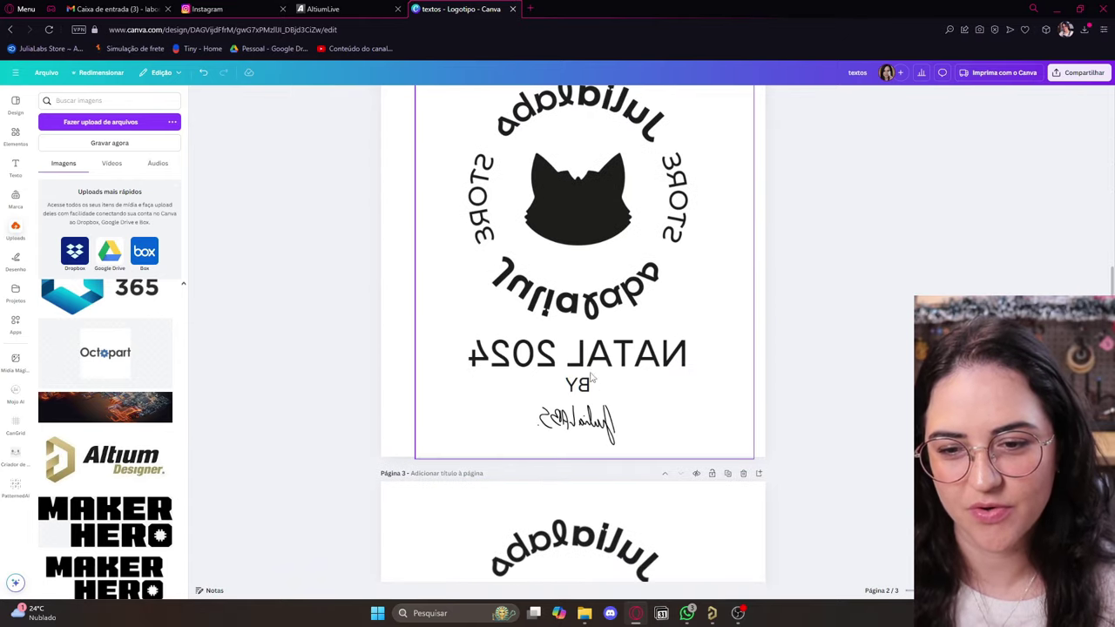
{"action": "scroll", "coordinate": [610, 321], "scroll_direction": "up", "scroll_amount": 2}
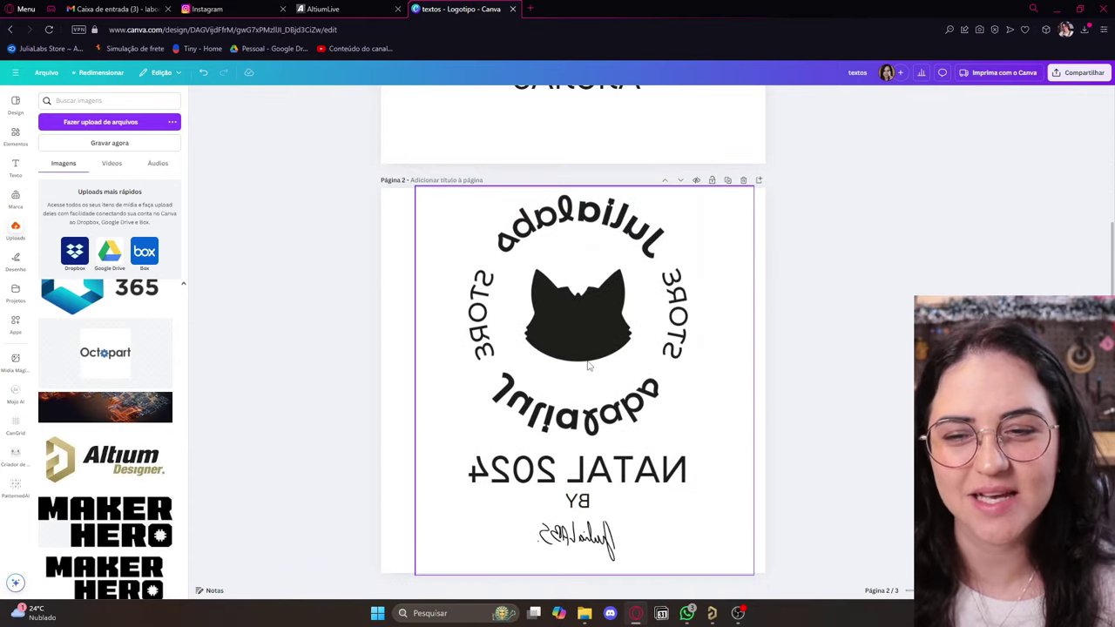
{"action": "left_click", "coordinate": [736, 613]}
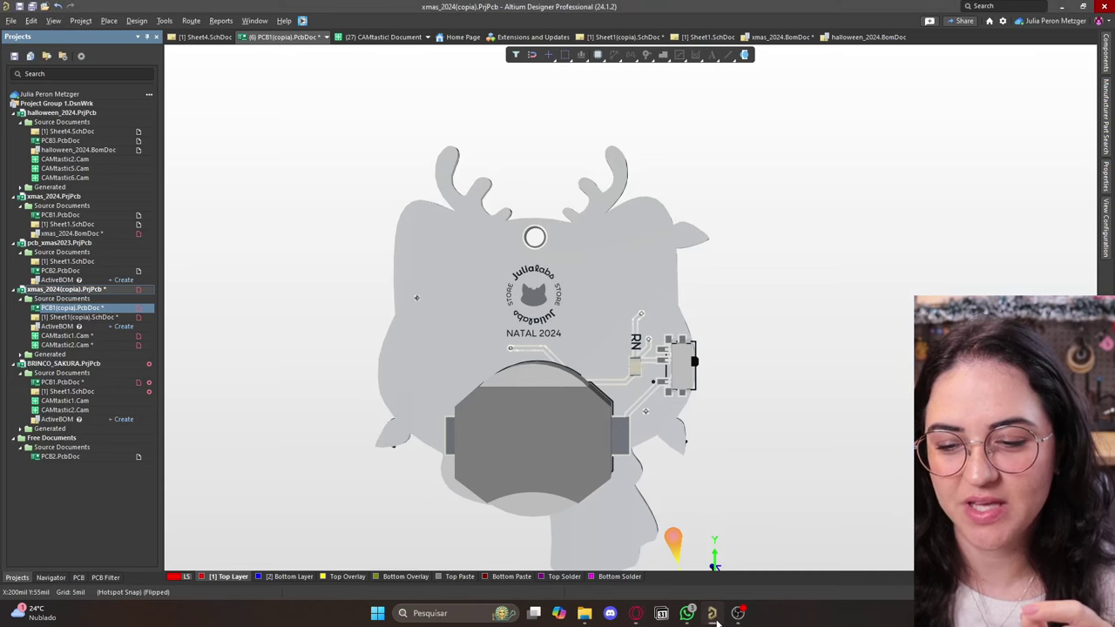
Show the Christmas board in 2D layout mode and locate the Graphics placement command without placing anything.
{"action": "left_click", "coordinate": [53, 20]}
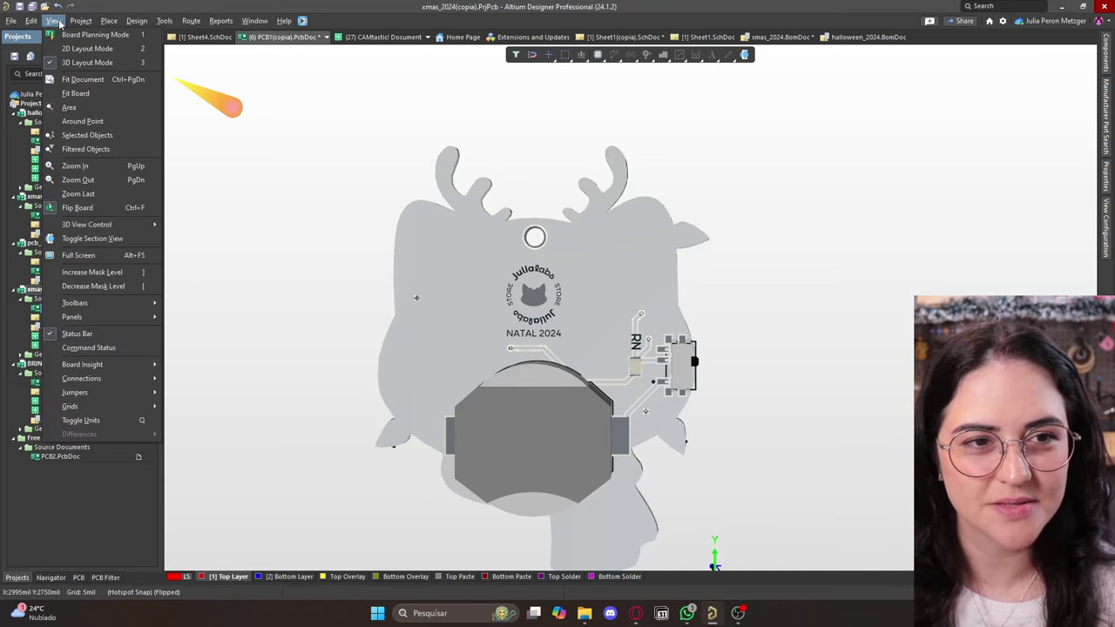
{"action": "left_click", "coordinate": [83, 49]}
{"action": "left_click", "coordinate": [109, 20]}
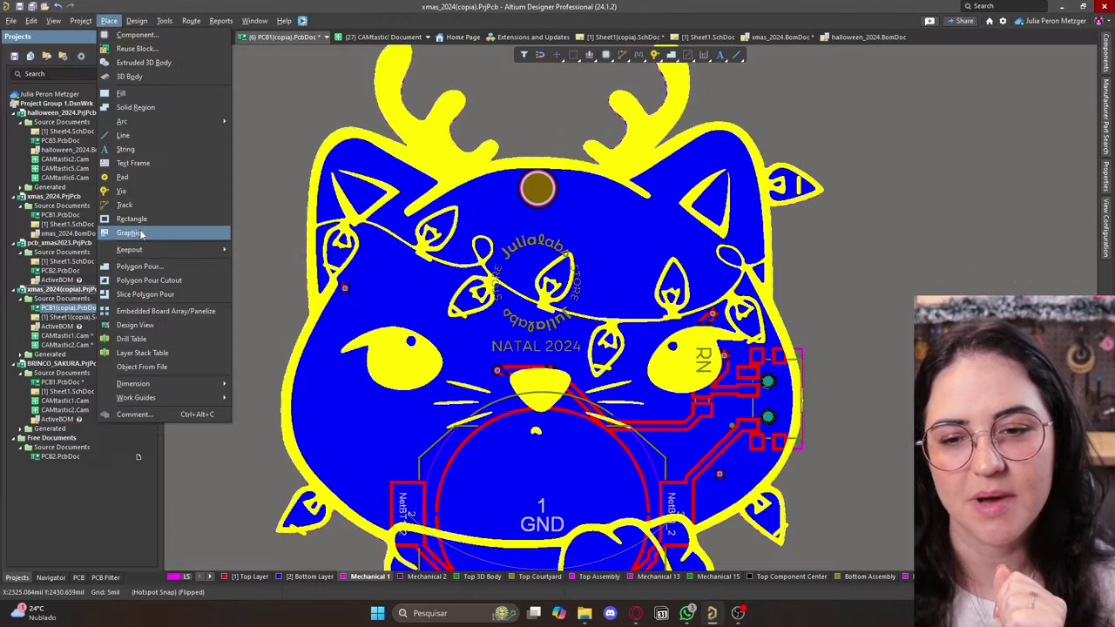
{"action": "left_click", "coordinate": [865, 271]}
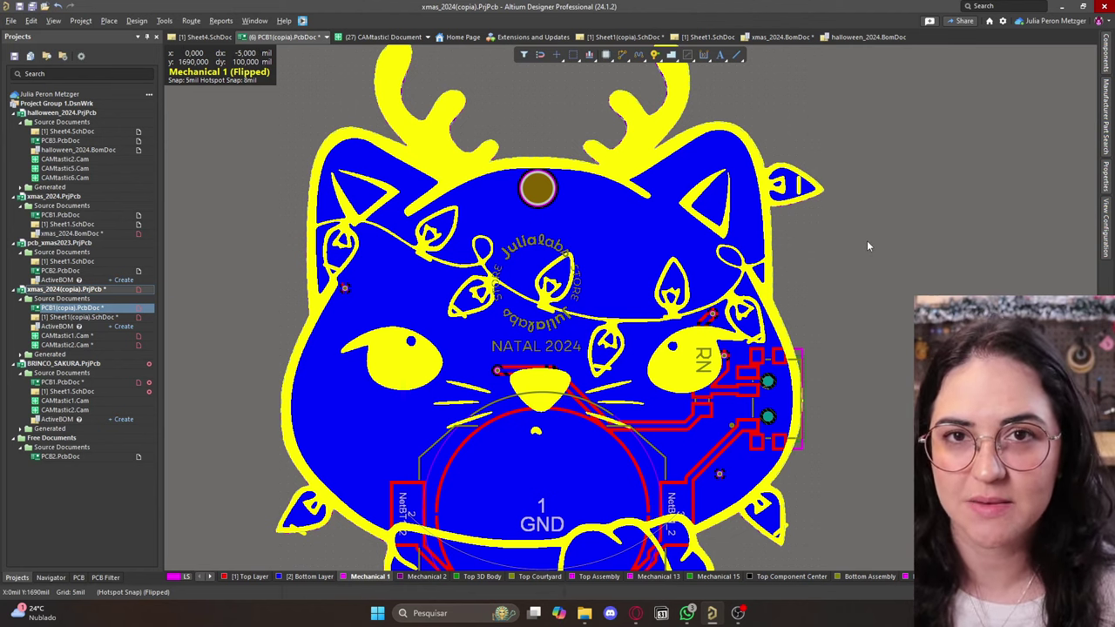
Return the Christmas board to 3D layout mode and inspect the store logo and NATAL 2024 text on its back.
{"action": "left_click", "coordinate": [54, 20]}
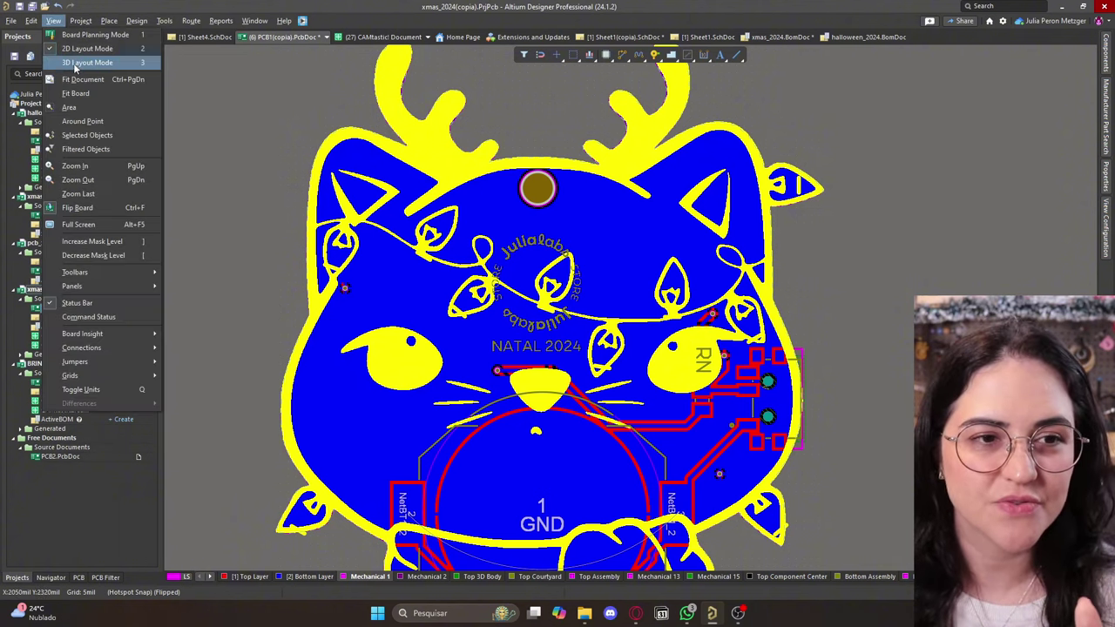
{"action": "left_click", "coordinate": [78, 68]}
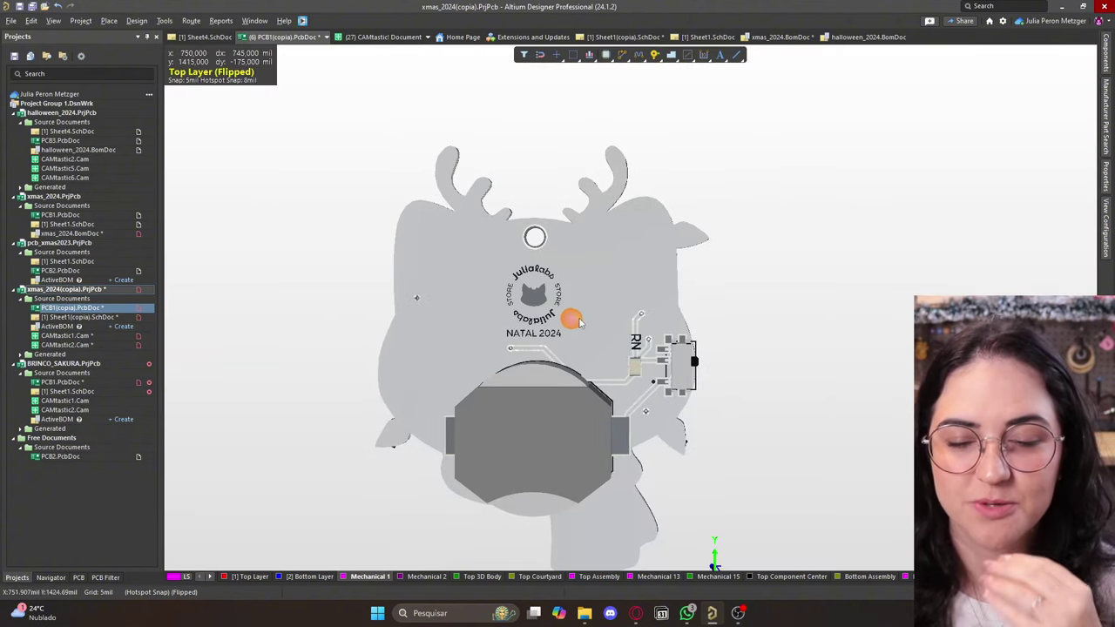
{"action": "scroll", "coordinate": [580, 316], "scroll_direction": "up", "scroll_amount": 5, "text": "ctrl"}
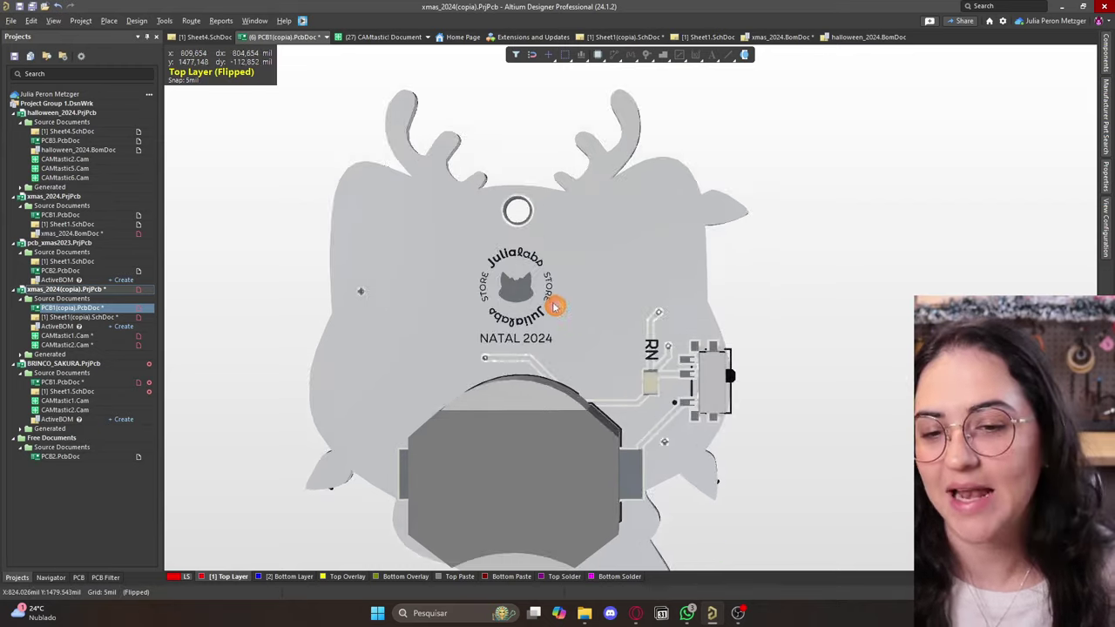